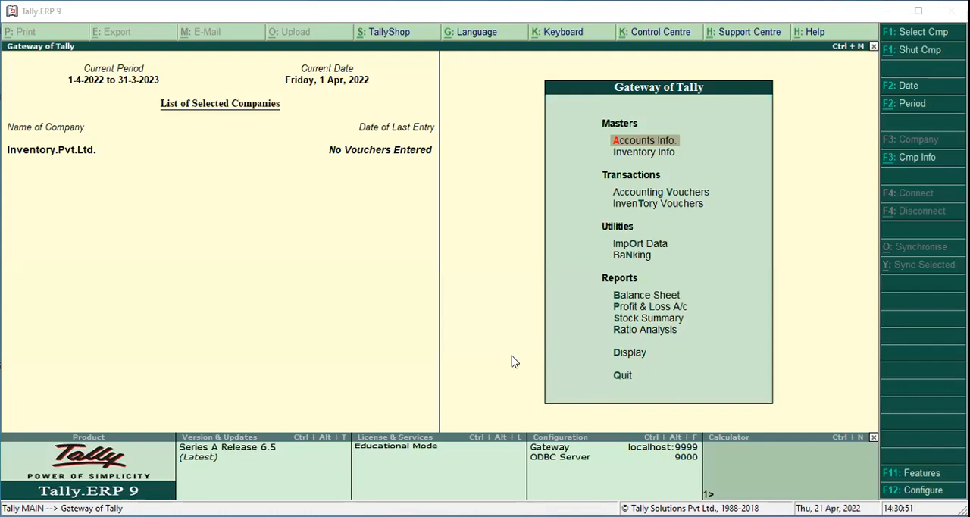
Enable Maintain multiple Godowns in the company's inventory features
key("F11")
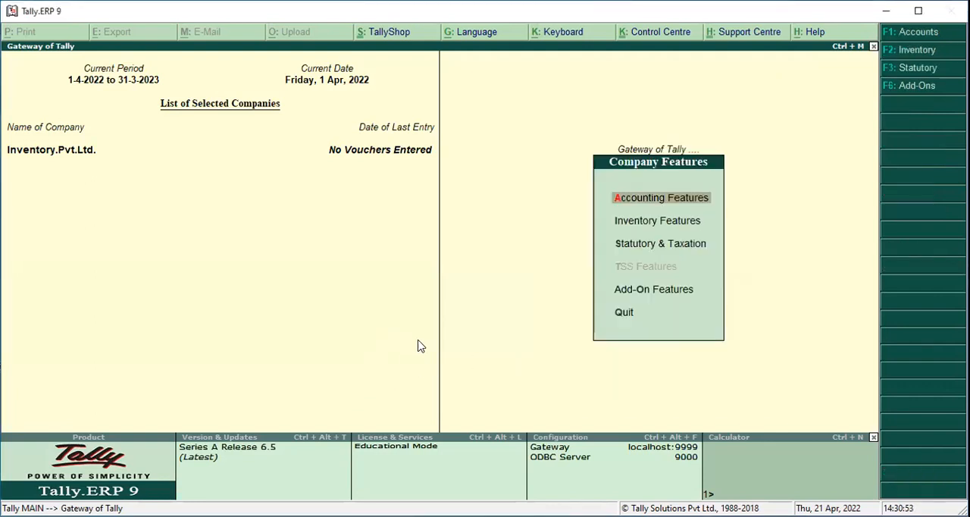
key("Down")
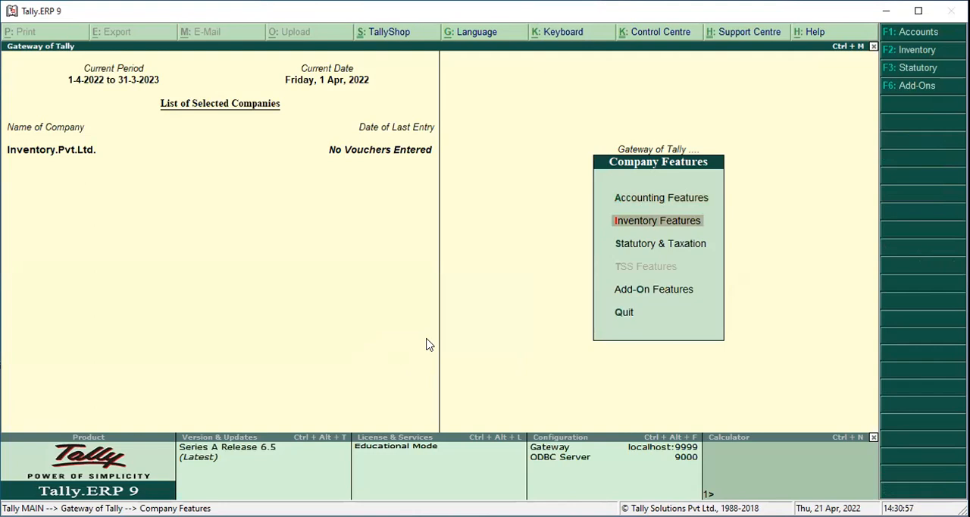
key("Return")
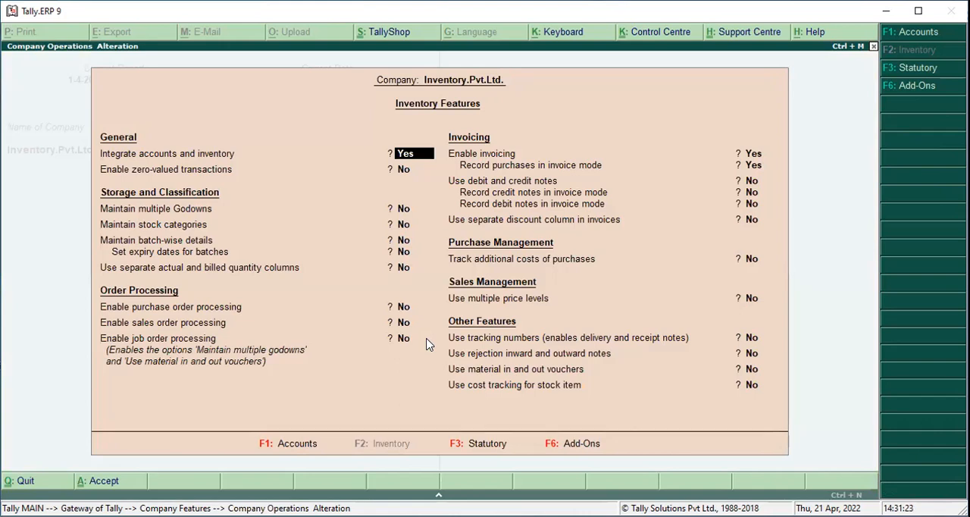
key("Return")
key("Return")
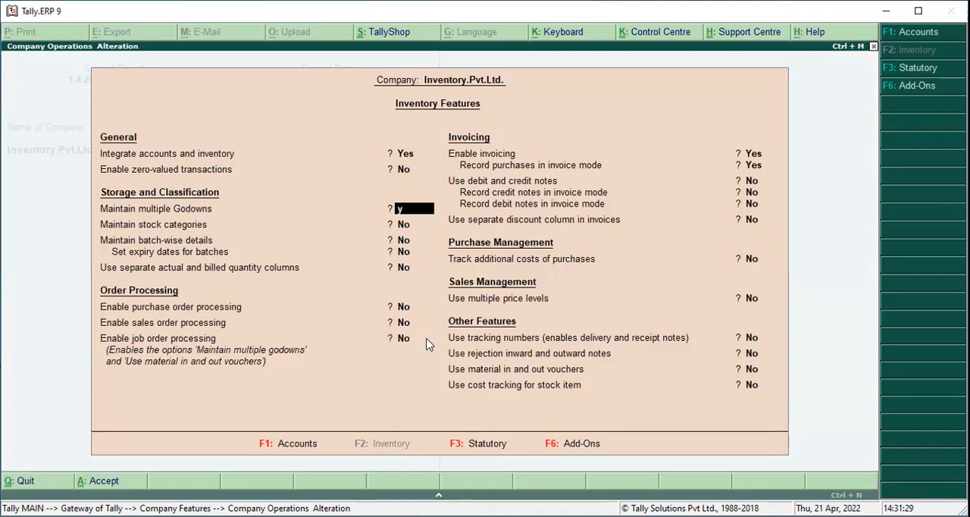
key("y")
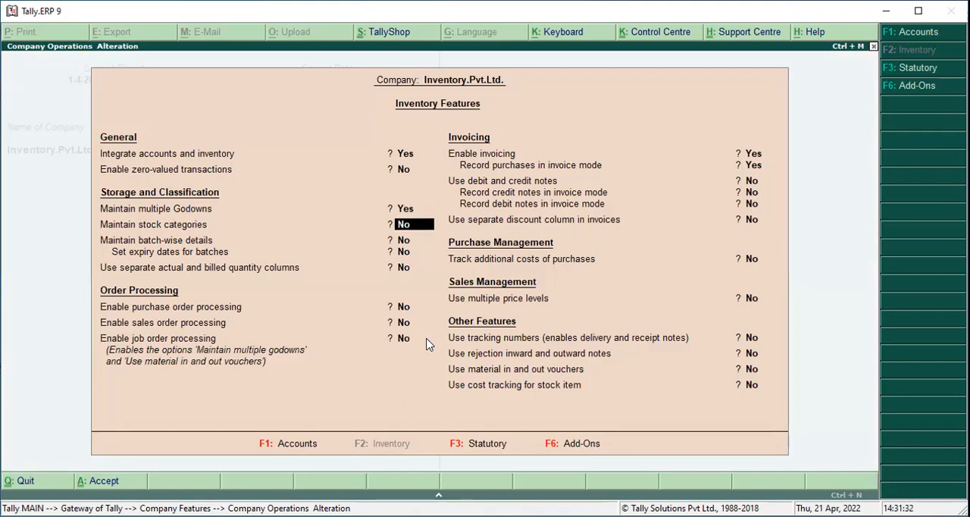
key("Return")
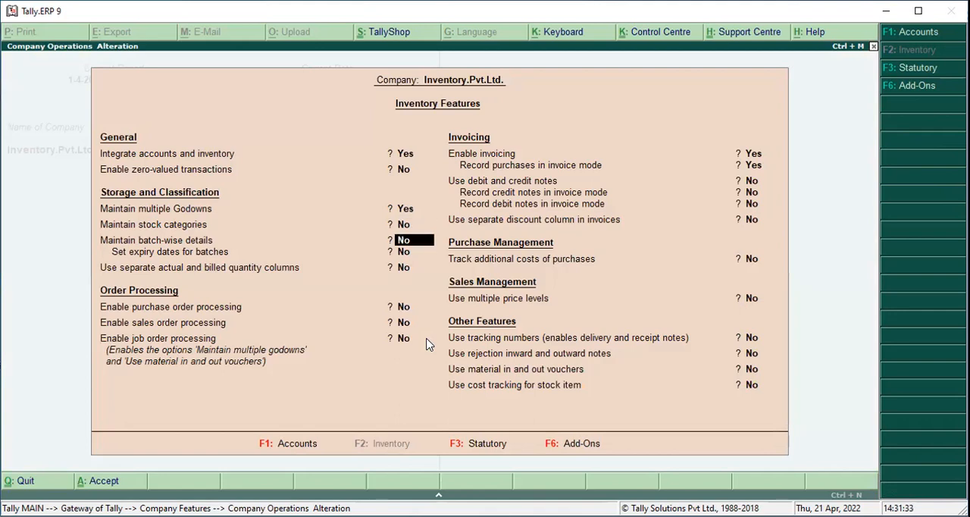
Enable Use multiple price levels under Sales Management, keeping the inventory feature settings in between unchanged
key("Return")
key("Return")
key("Return")
key("Return")
key("Return")
key("Return")
key("Return")
key("Return")
key("Return")
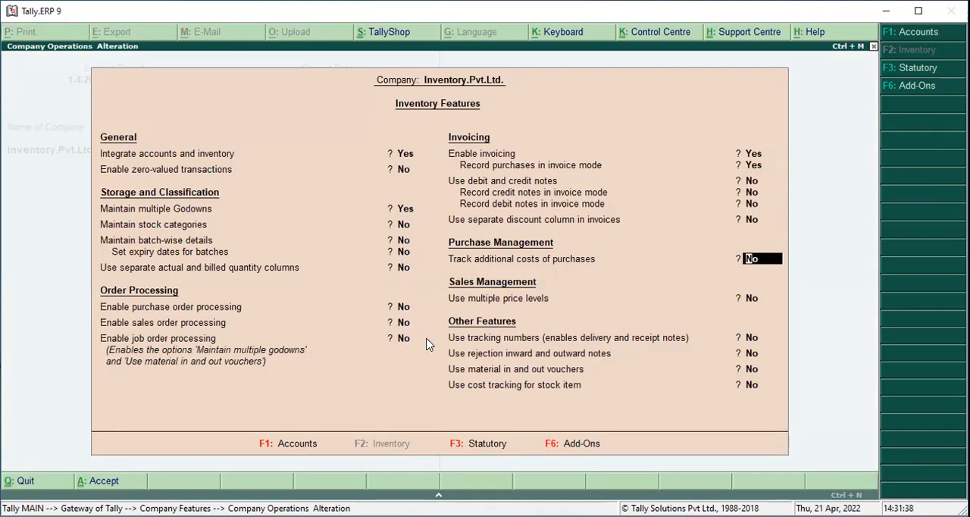
key("Return")
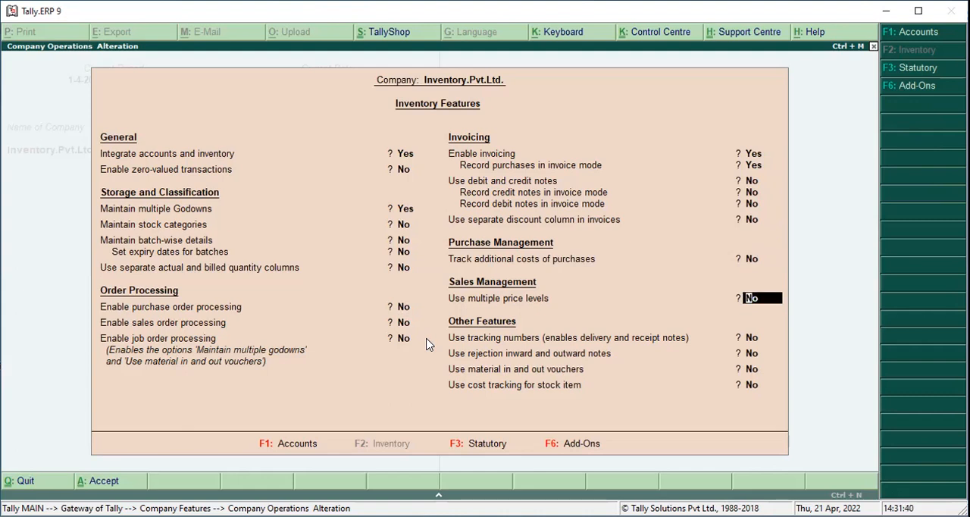
type("y")
key("Return")
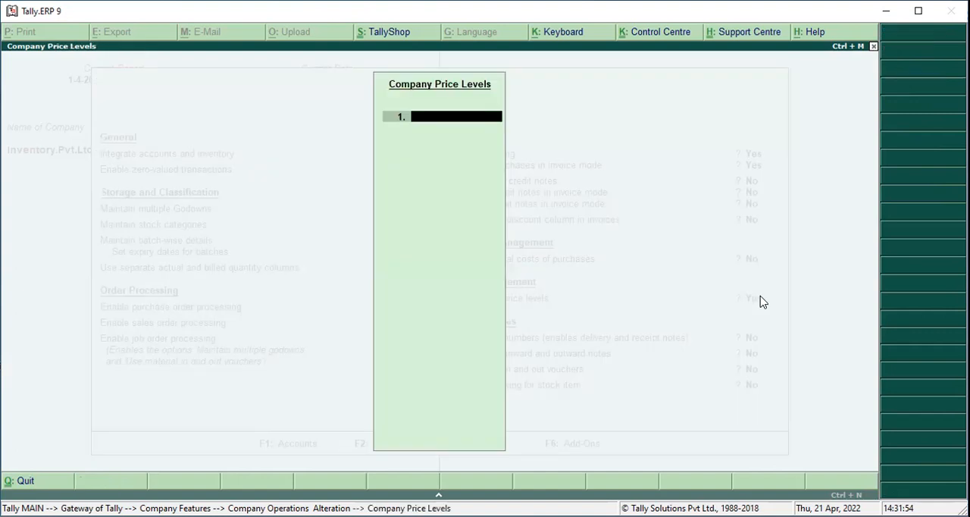
Define two company price levels named Whole Sale and Retail Sale
type("Whole Sale")
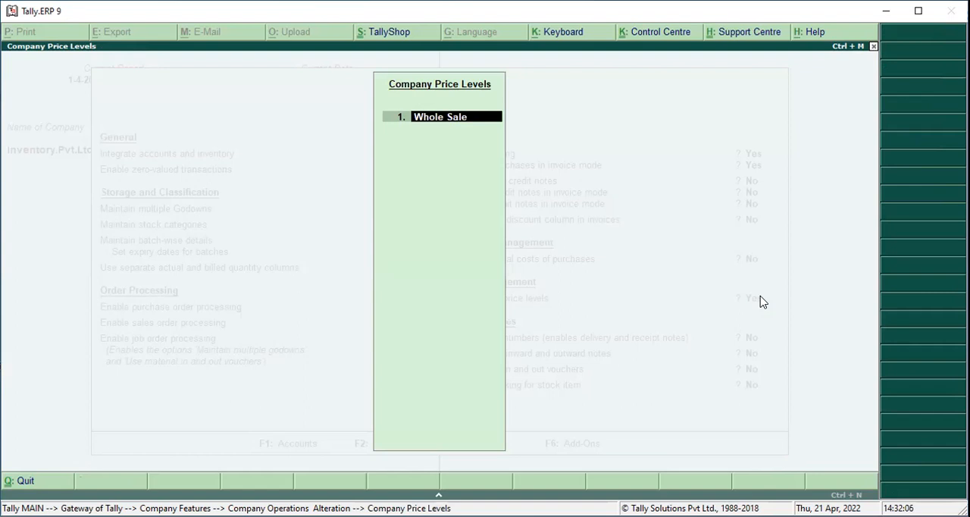
key("Return")
type("Re")
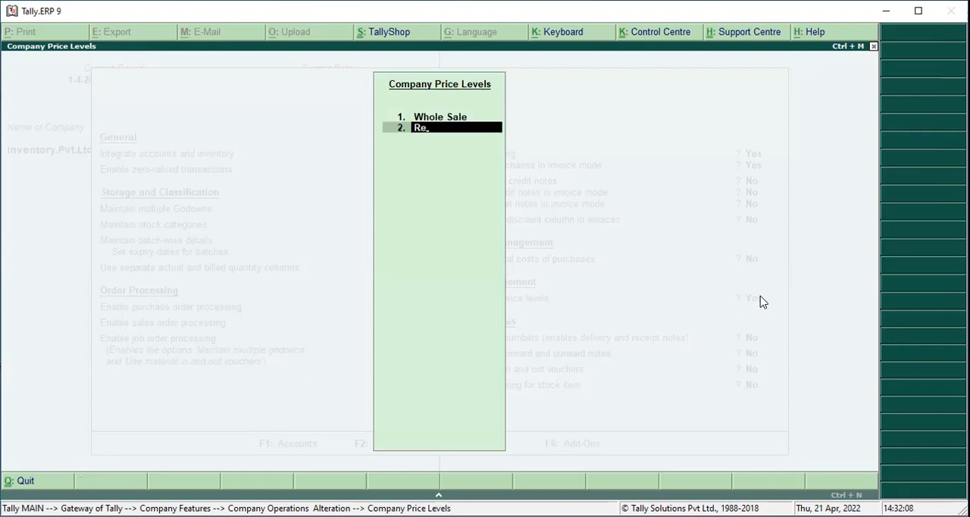
type("tail Sale")
key("Return")
Keep the remaining inventory features as they are, save the configuration and return to the Gateway of Tally
key("Return")
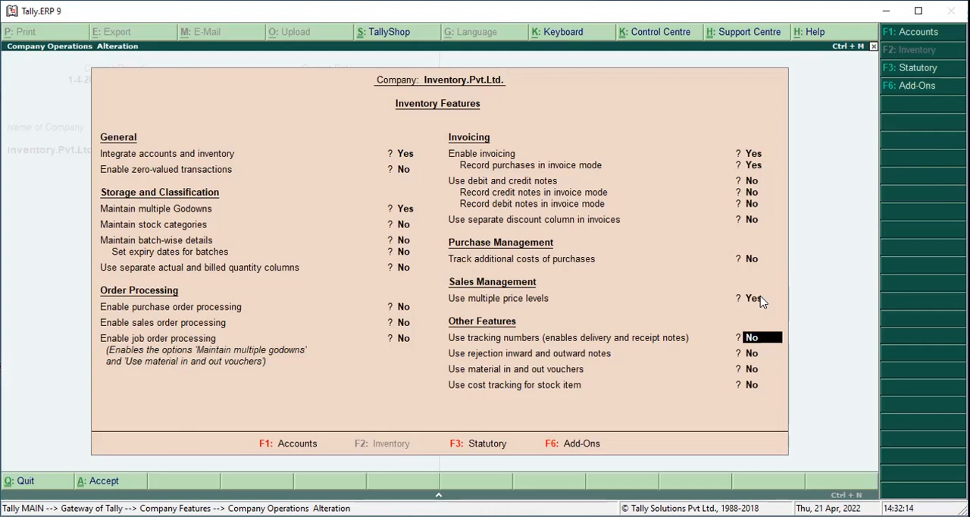
key("Return")
key("Return")
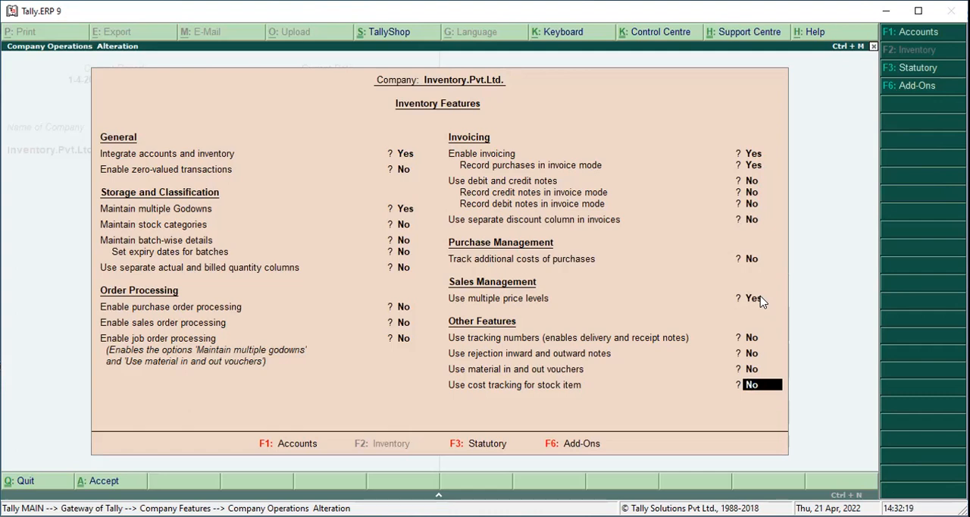
key("Return")
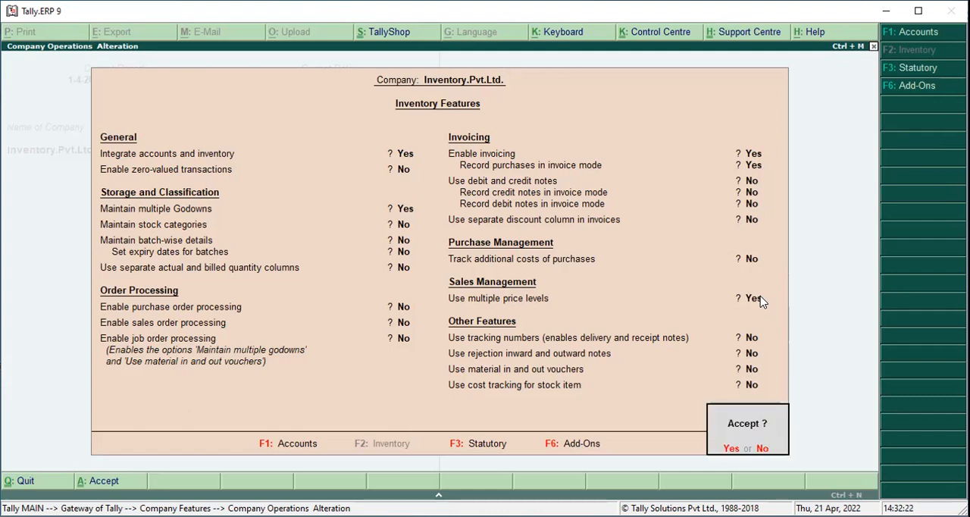
key("Return")
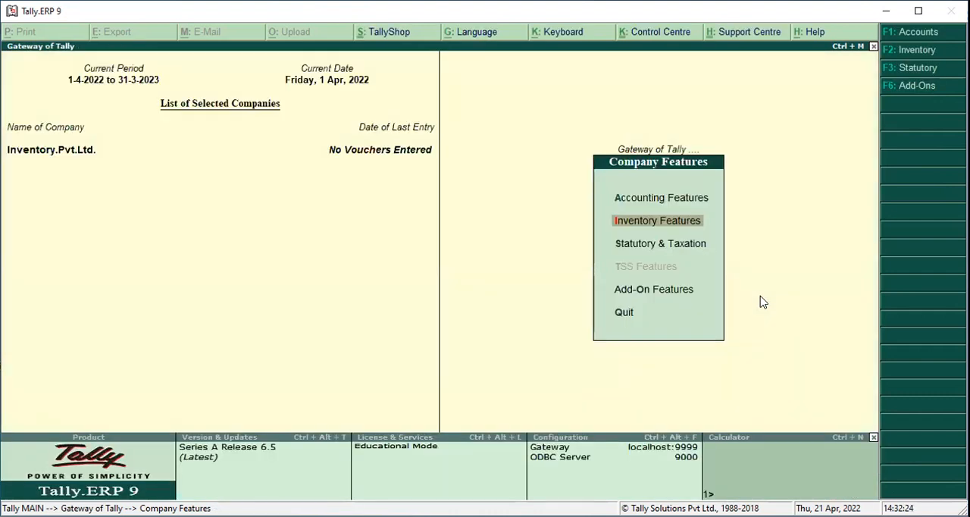
key("Escape")
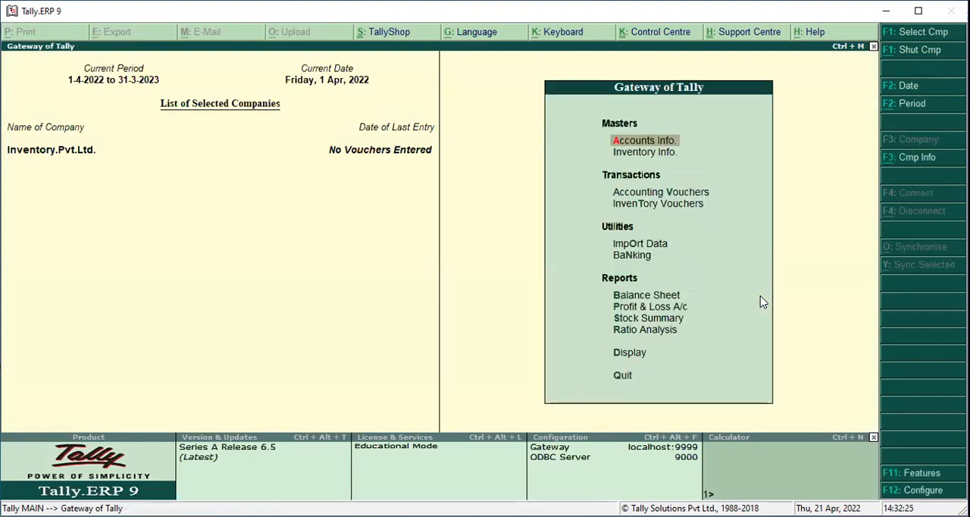
Create a simple unit of measure with symbol no, formal name Number and 0 decimal places
key("Down")
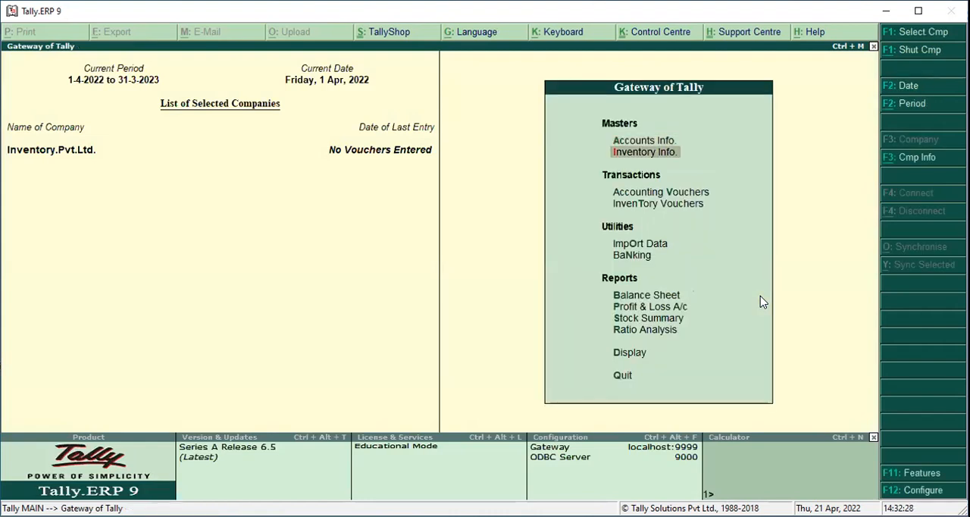
key("Return")
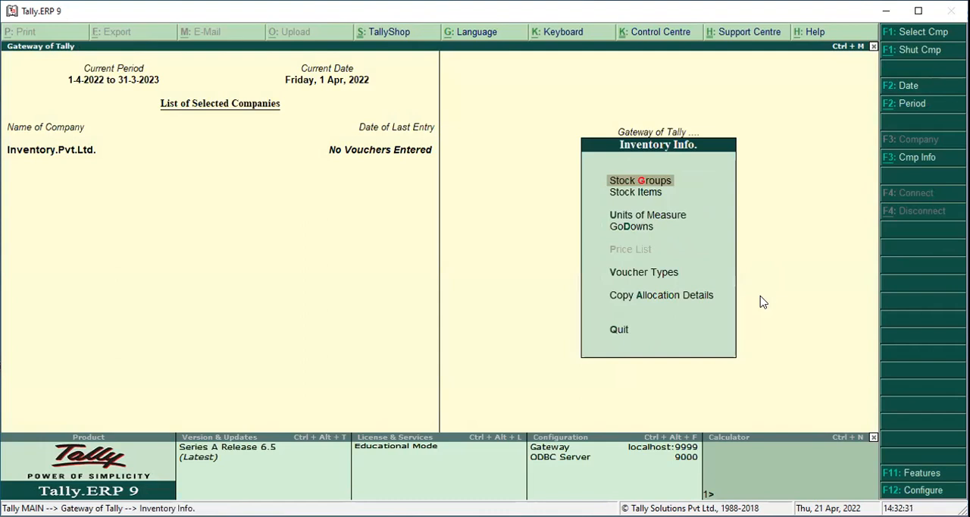
key("Down")
key("Down")
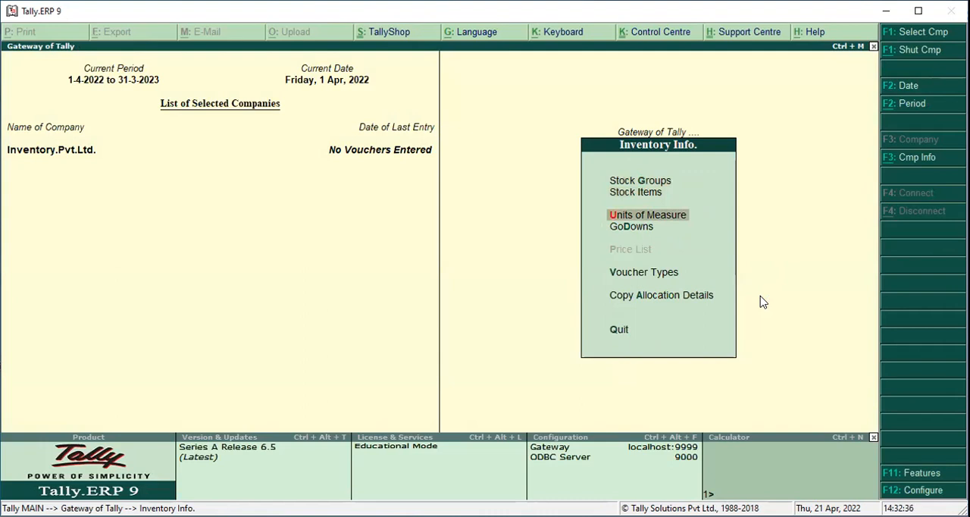
key("Return")
key("Return")
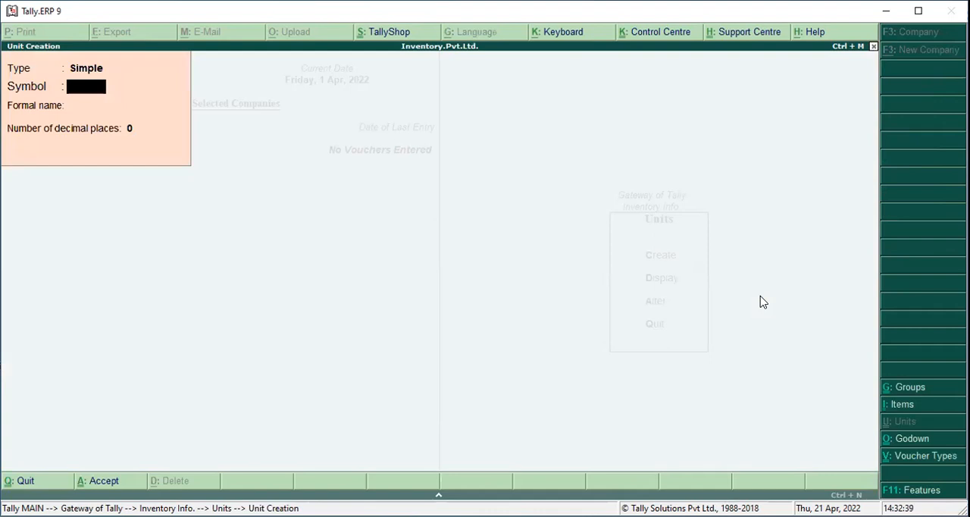
type("no")
key("Return")
type("Number")
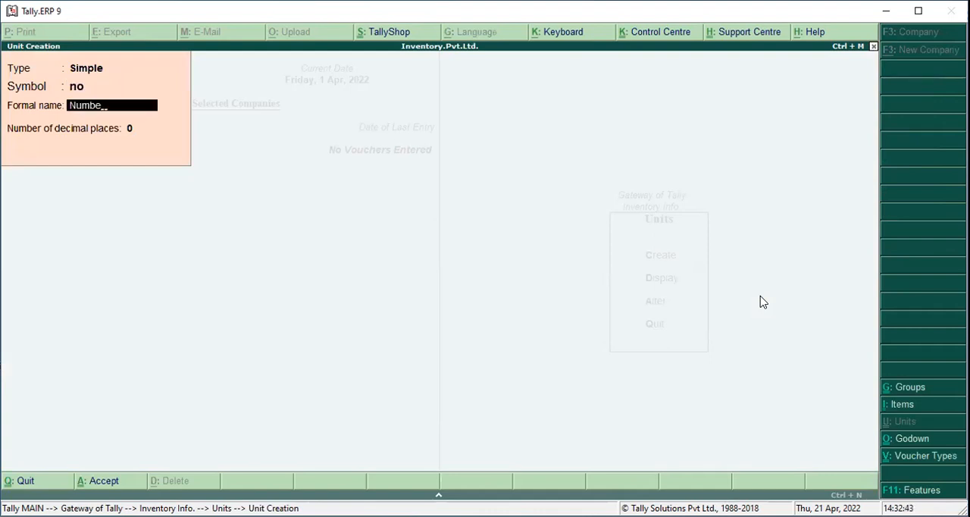
key("Return")
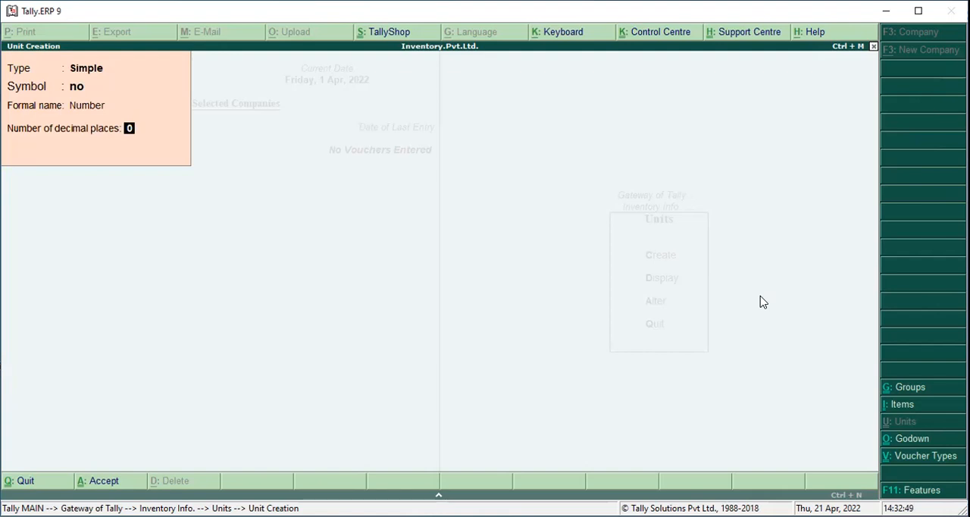
key("Return")
key("Return")
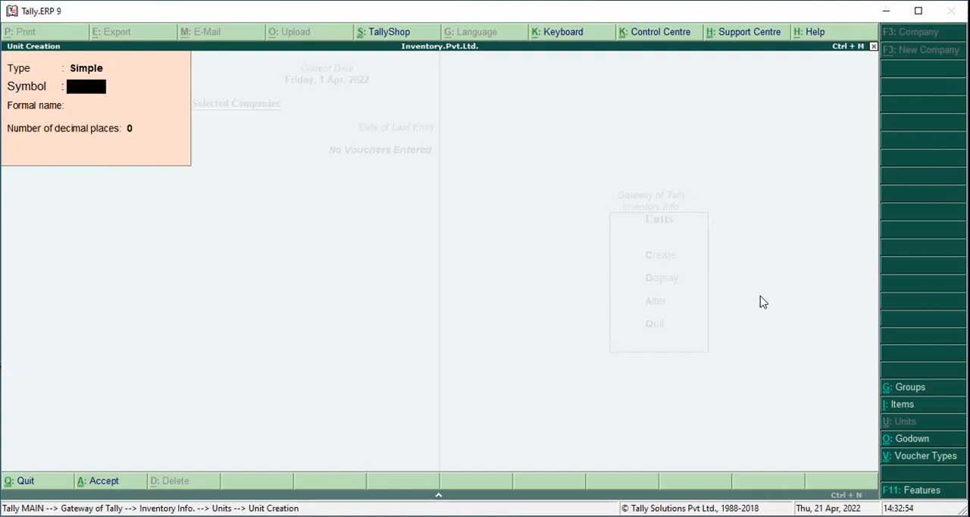
key("Escape")
key("Escape")
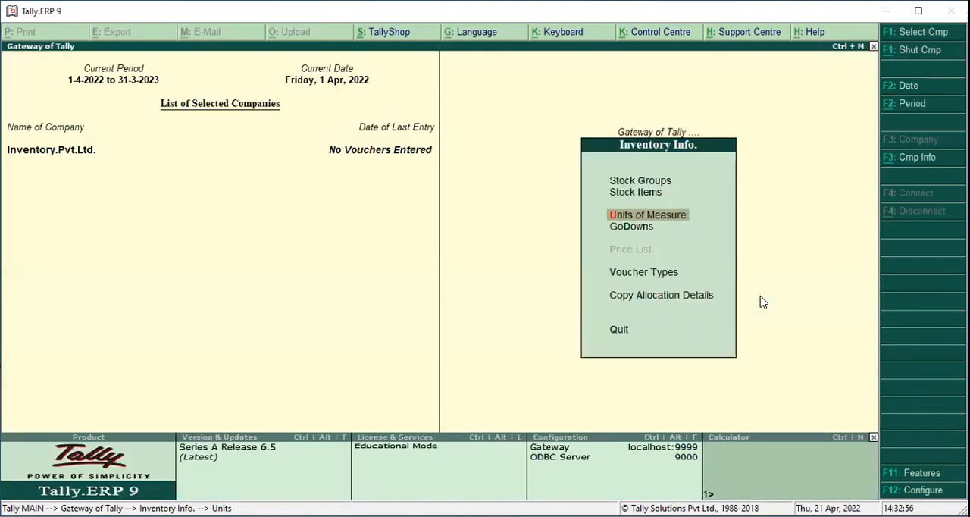
Create a single godown named Delhi under Main Location, with both third-party stock options set to No
key("Down")
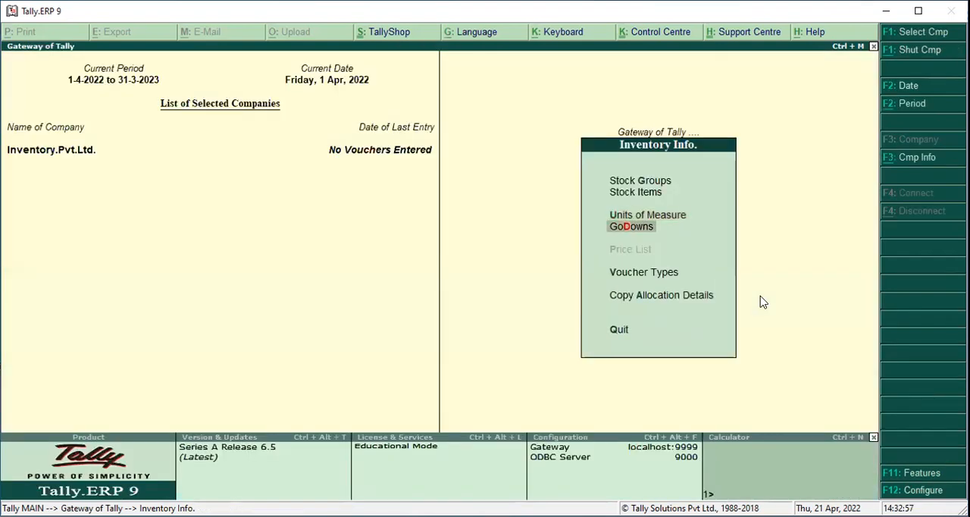
key("Return")
key("Return")
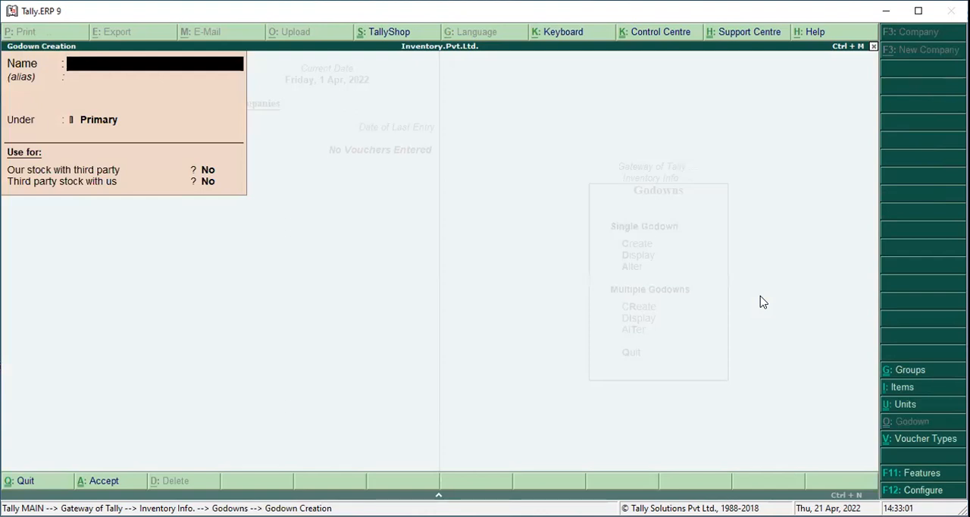
type("Delhi")
key("Return")
key("Return")
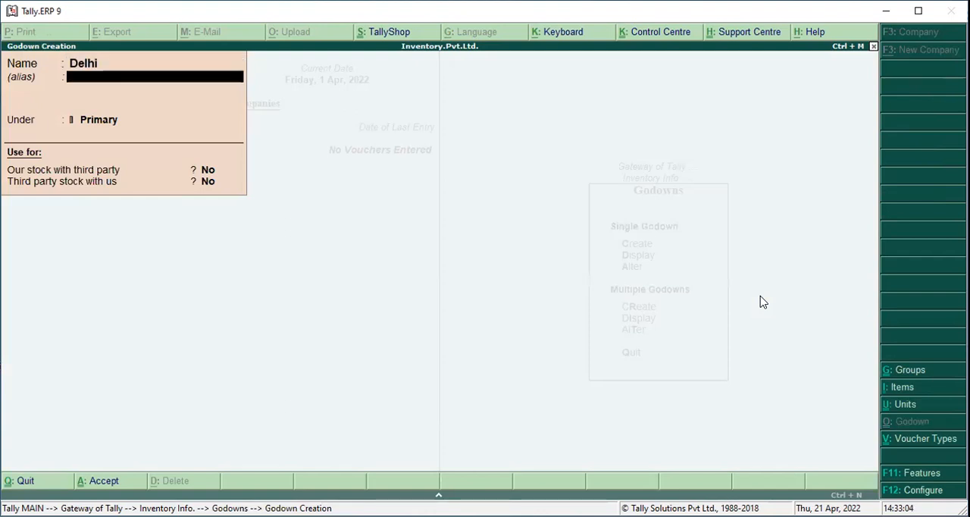
key("Down")
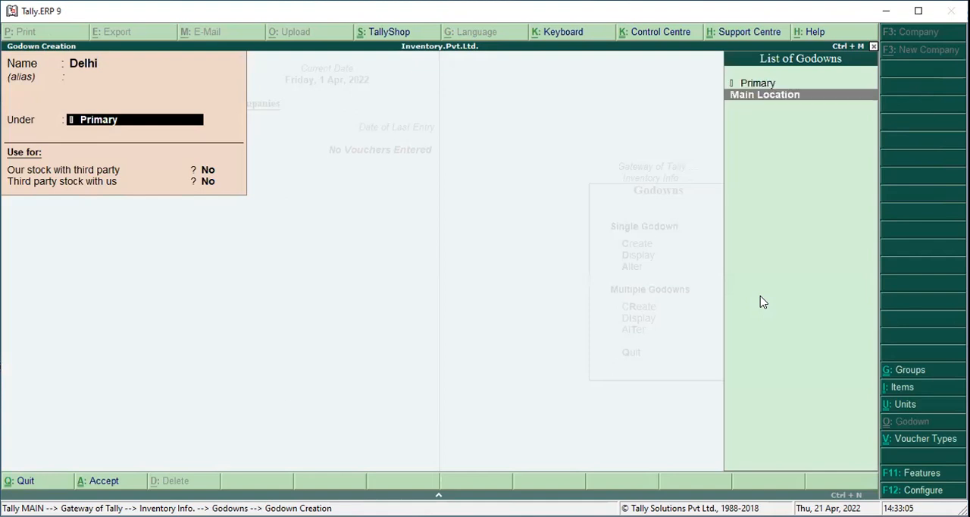
key("Return")
Create a godown named Noida under Delhi with both third-party options set to No, and return to the inventory masters
key("Return")
key("Return")
key("Return")
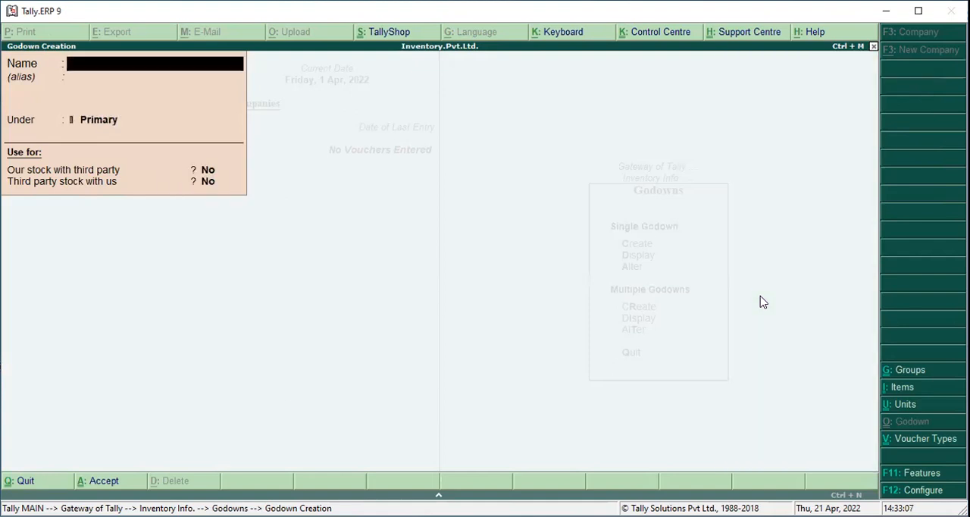
type("Noida")
key("Return")
key("Return")
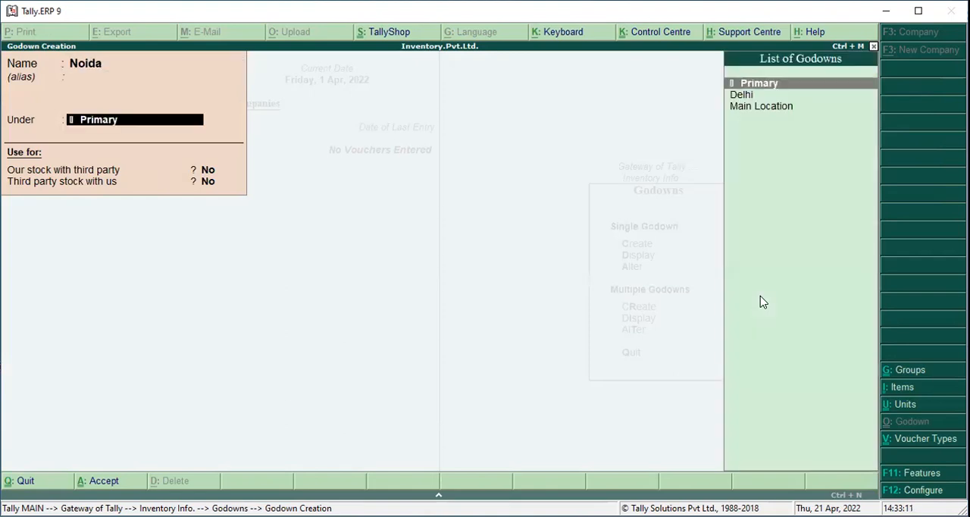
key("Down")
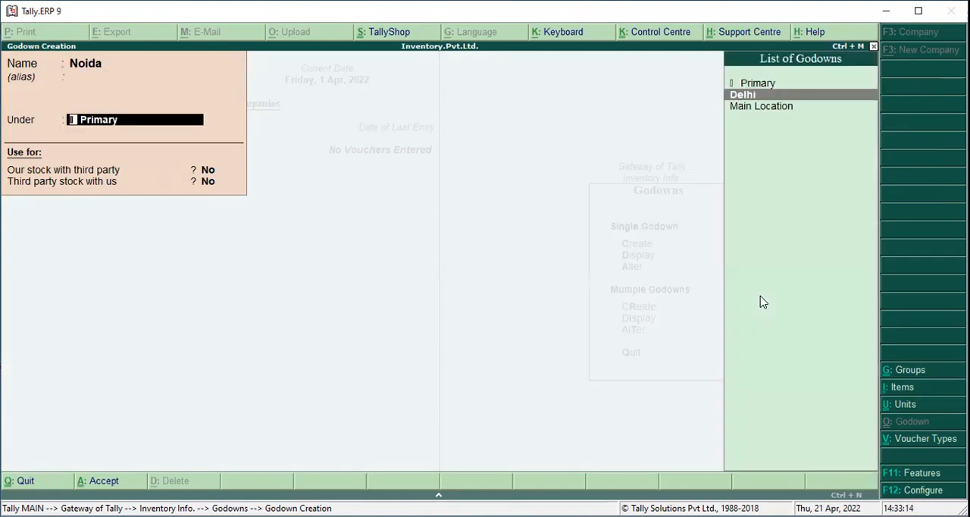
key("Return")
key("Return")
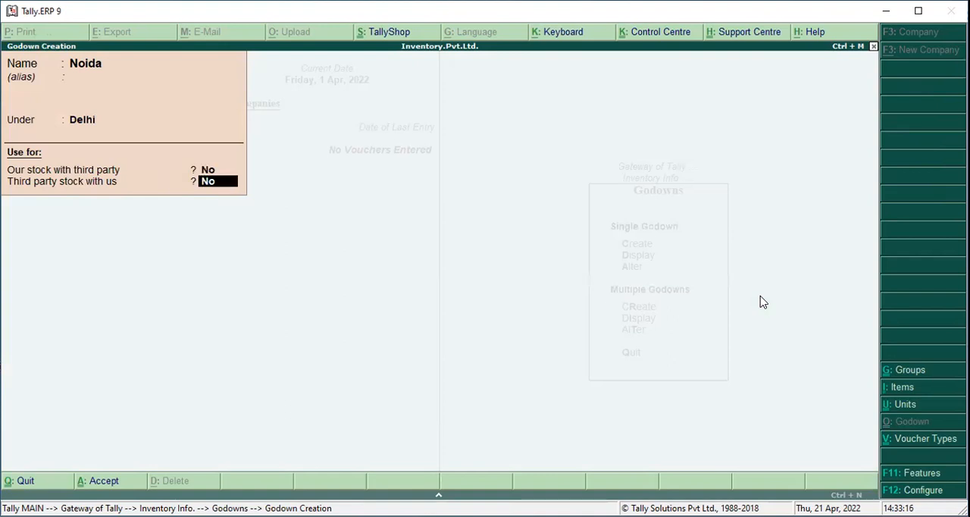
key("Return")
key("Return")
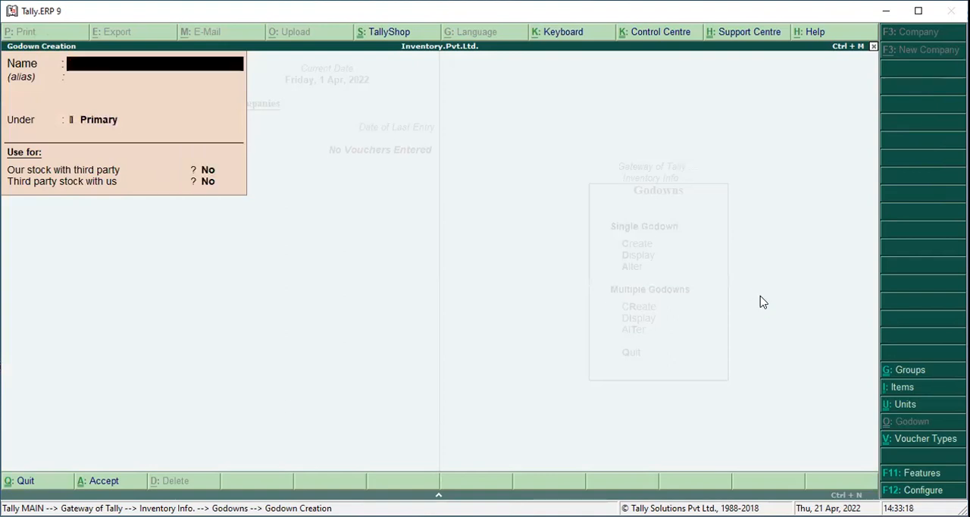
key("Escape")
key("Return")
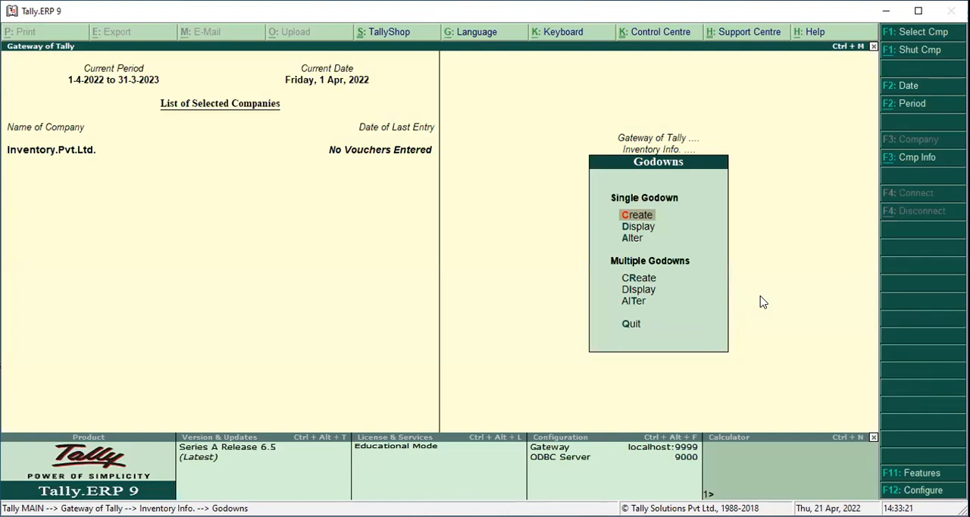
key("Escape")
key("Up")
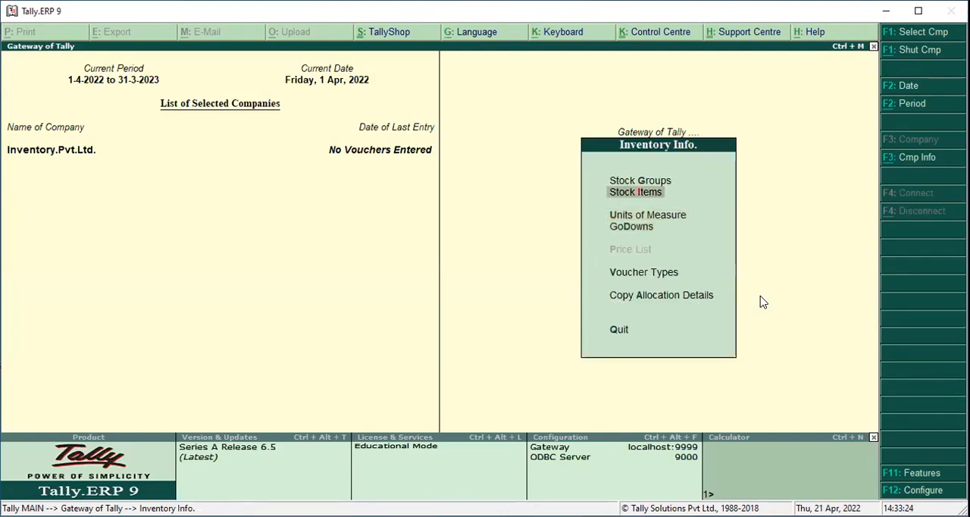
Create a single stock group named Automobiles and return to the inventory masters
key("Up")
key("Up")
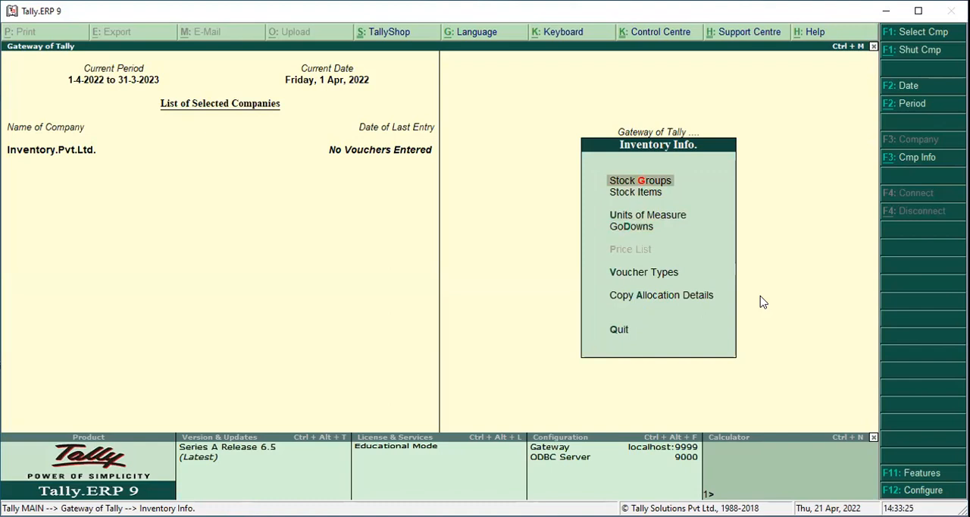
key("Return")
key("Return")
type("Automobiles")
key("Return")
key("Return")
key("Return")
key("Return")
key("Return")
key("Escape")
key("Return")
key("Escape")
Create a single stock item named Maruti 800cc under Automobiles with unit no, duty rate 0 and no opening balance
key("Down")
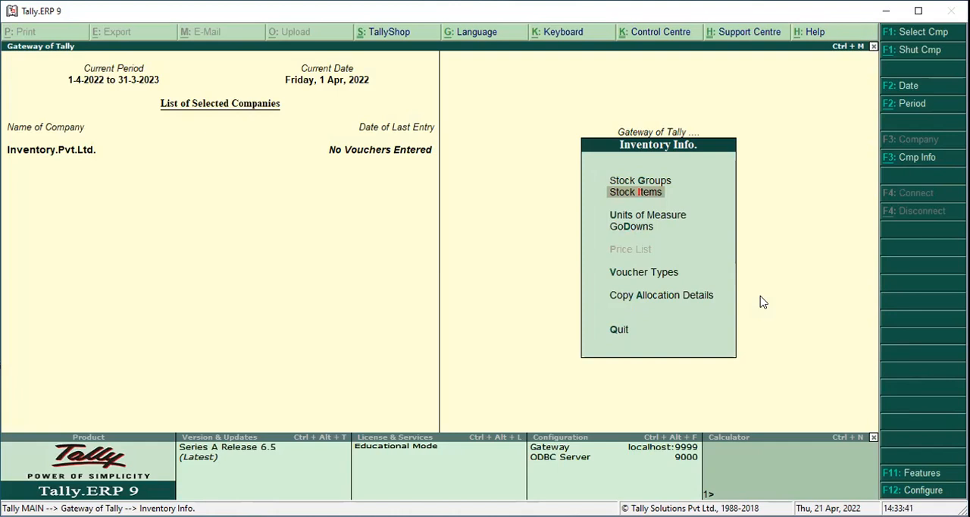
key("Return")
key("Return")
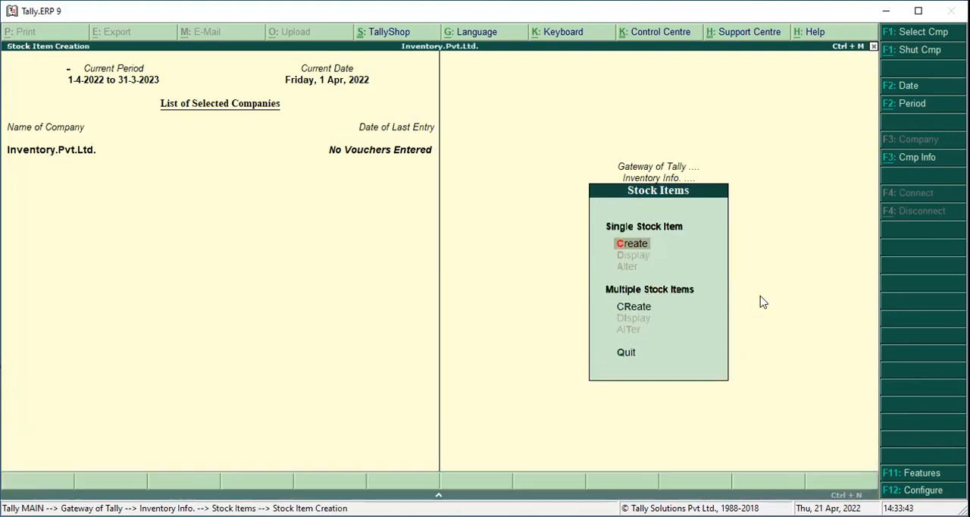
type("Maruti 800cc")
key("Return")
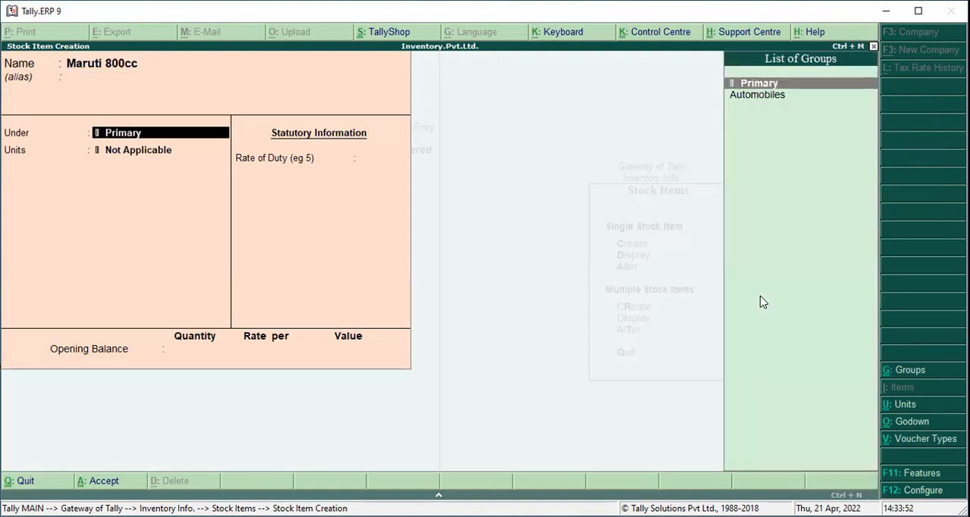
key("Down")
key("Return")
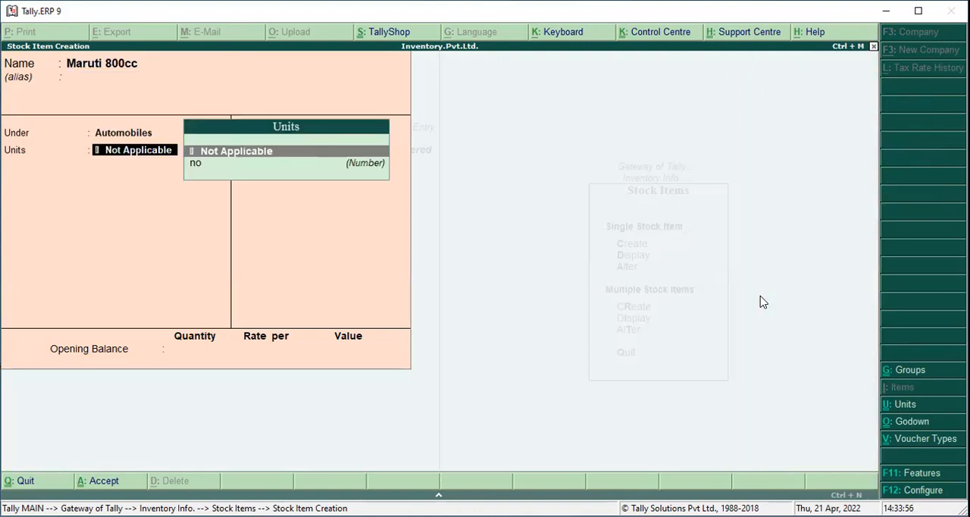
key("Down")
key("Return")
key("Return")
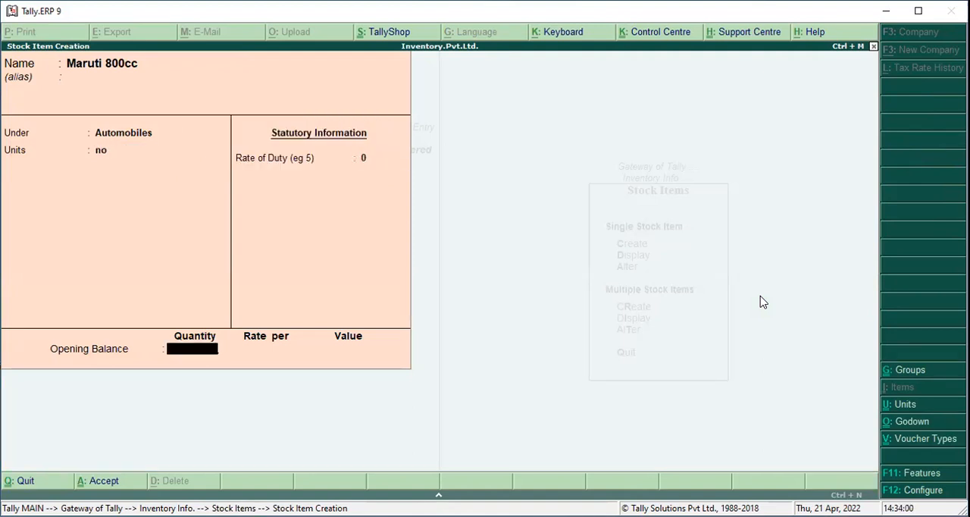
key("Return")
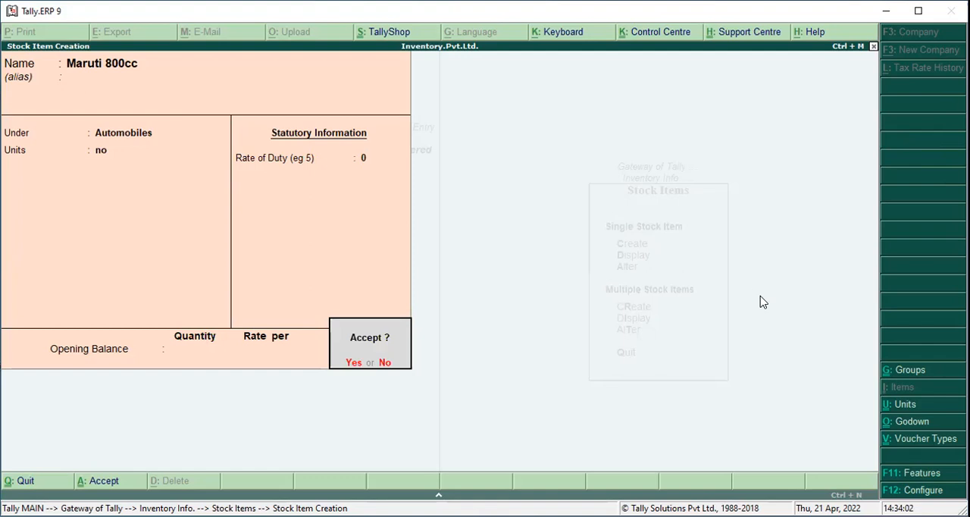
key("Return")
Create a stock item named Discover 100cc under Automobiles with unit no and no opening balance, and return to the inventory masters
type("Discover 100cc")
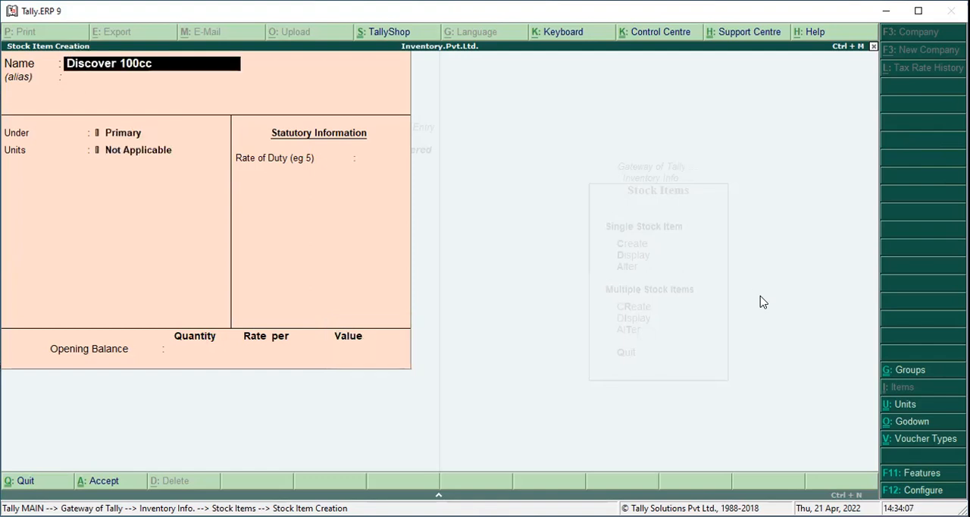
key("Return")
key("Down")
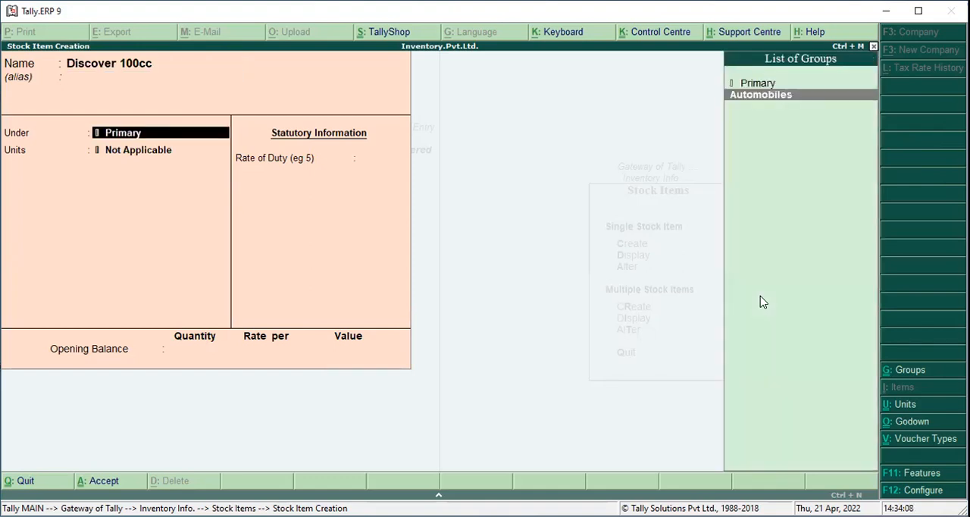
key("Return")
type("no")
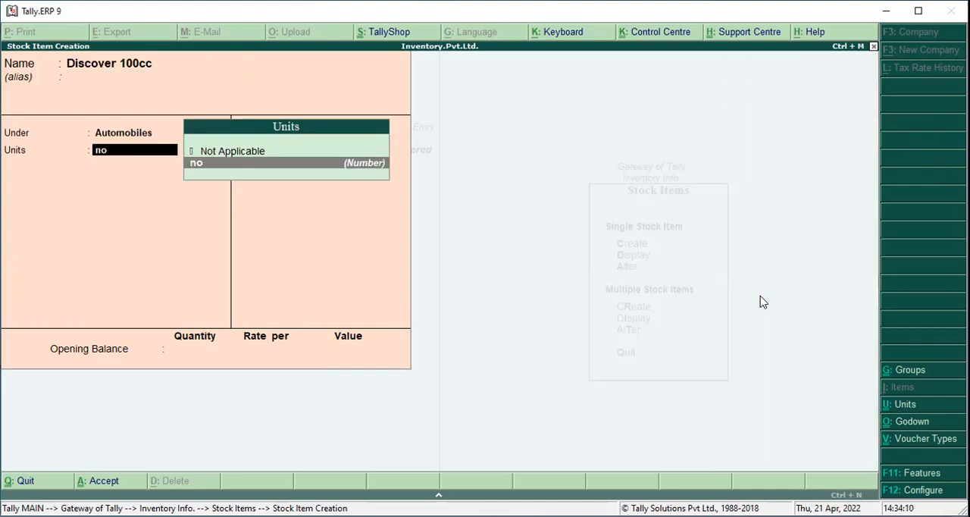
key("Return")
key("Return")
key("Return")
key("Return")
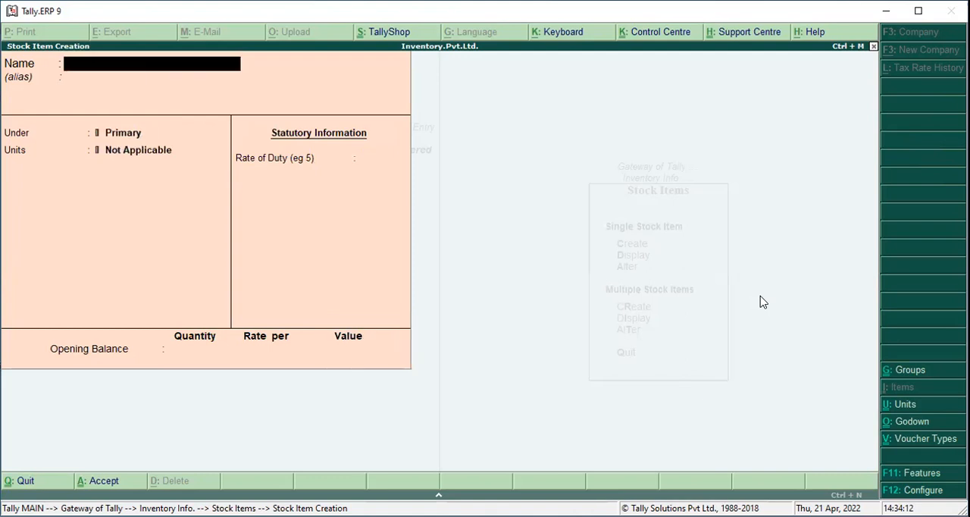
key("Escape")
key("Escape")
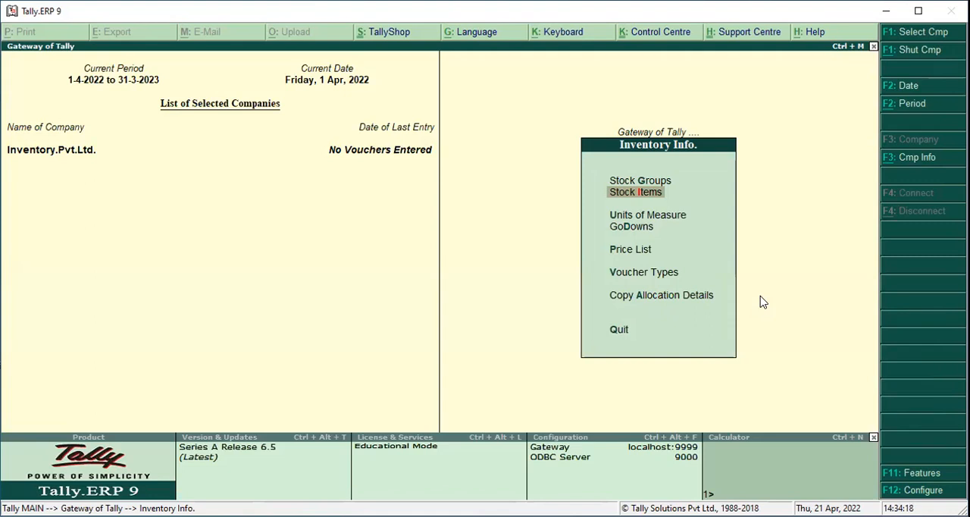
Open the price list for All Items at the Retail Sale price level, applicable from 1-Apr-2022
key("Down")
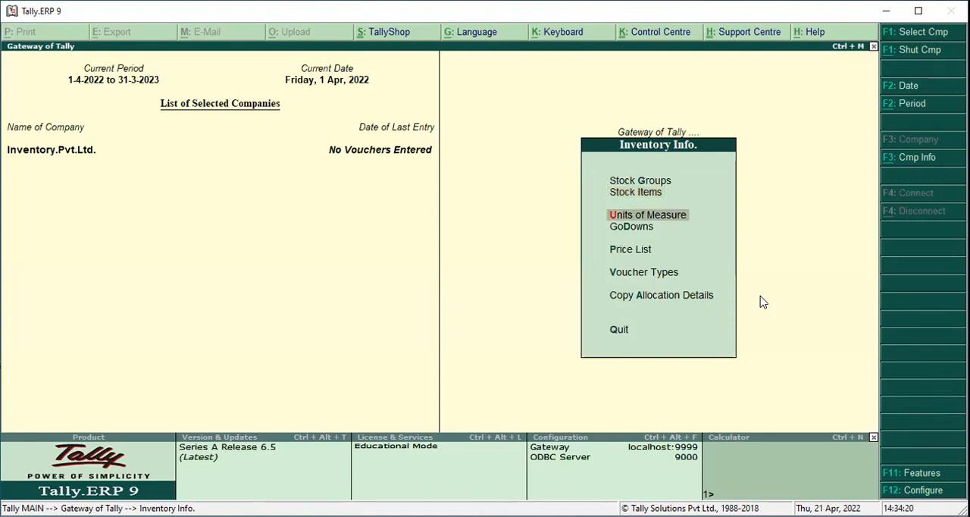
key("Down")
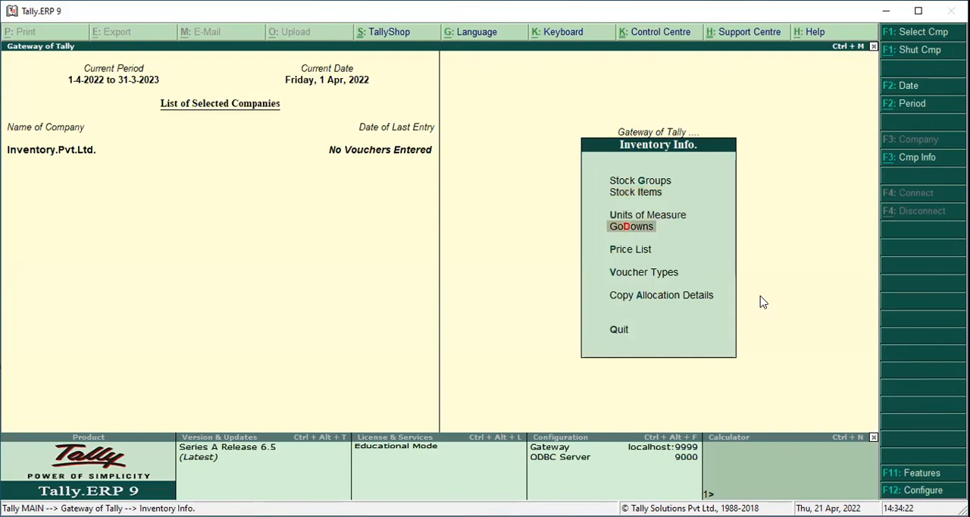
key("Down")
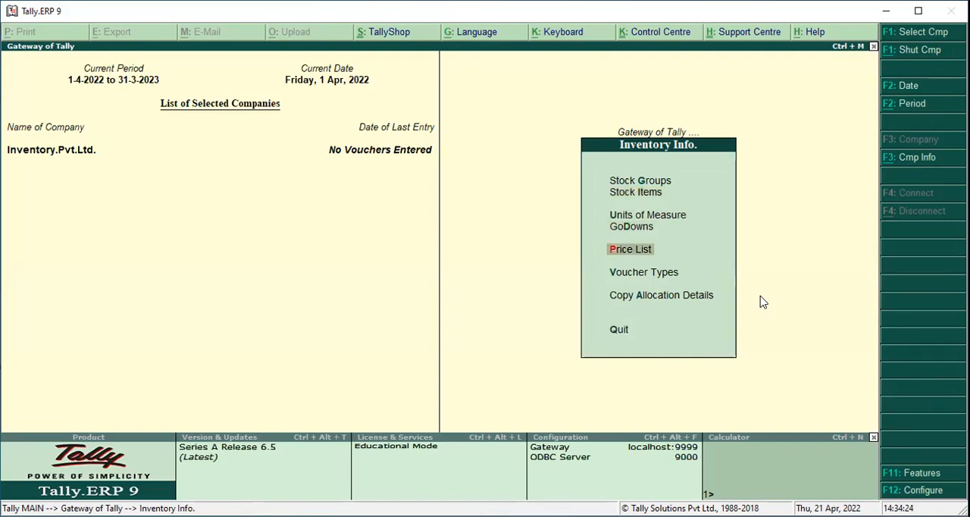
key("Return")
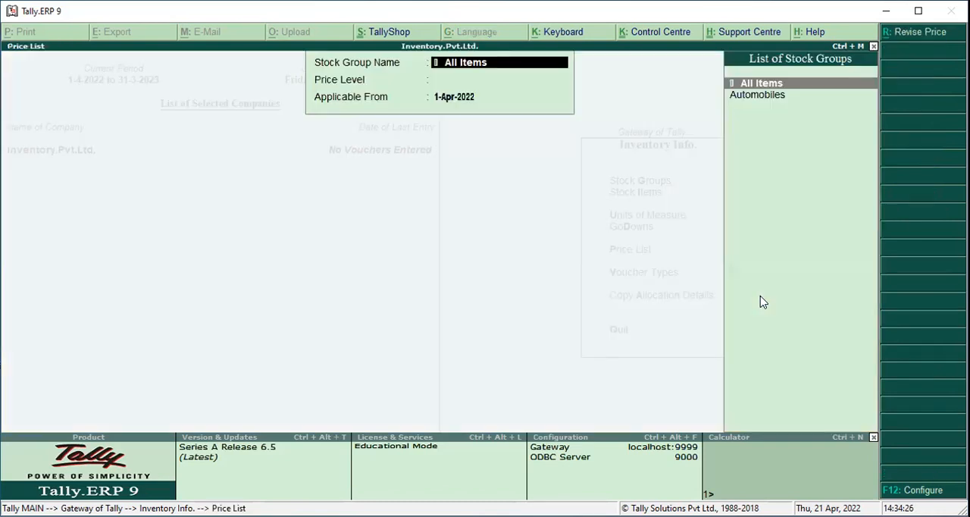
key("Return")
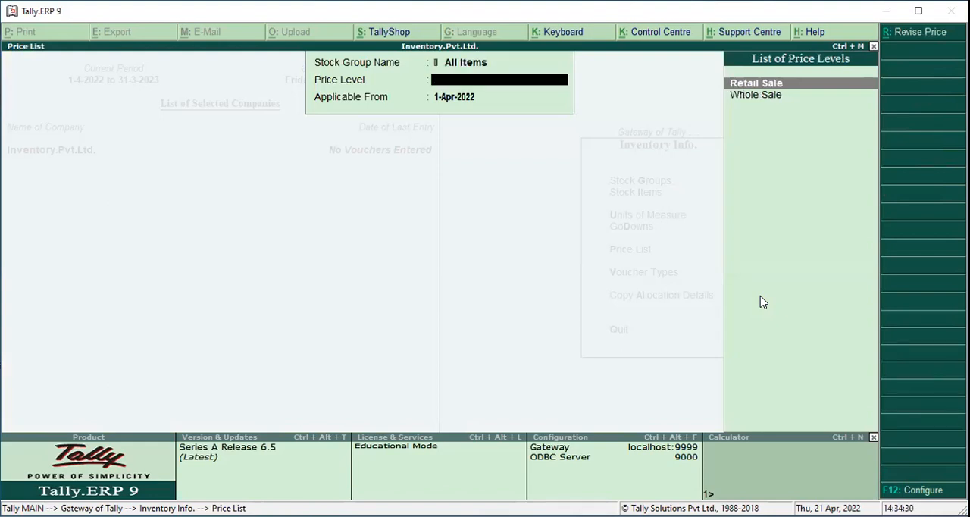
key("Down")
key("Up")
key("Down")
key("Up")
key("Return")
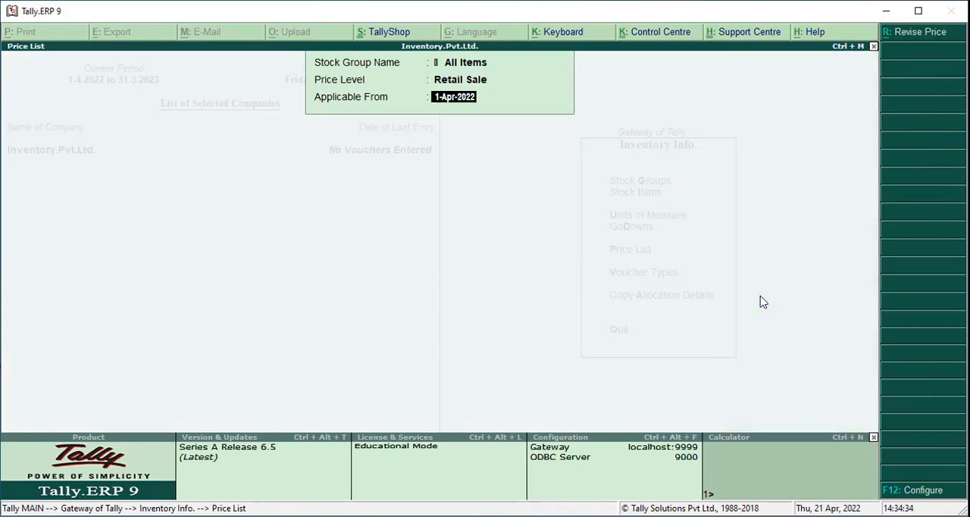
key("Return")
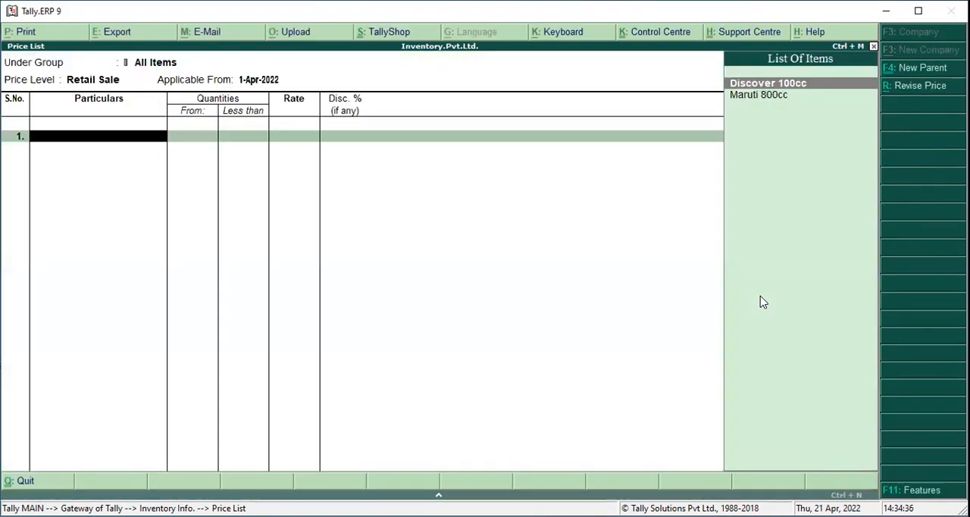
Price Discover 100cc at 95000 with a 10% discount for quantities less than 2, leaving the following quantity range without a rate
key("Return")
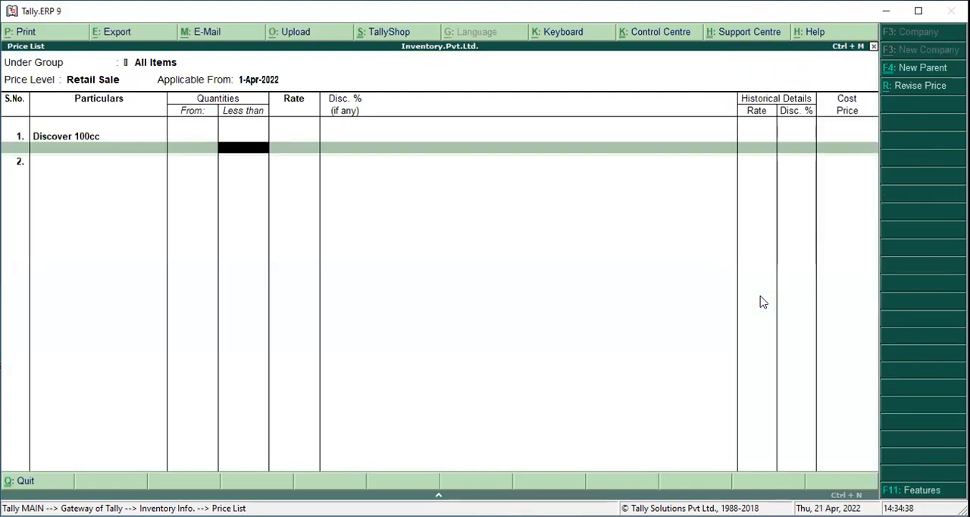
type("2")
key("Return")
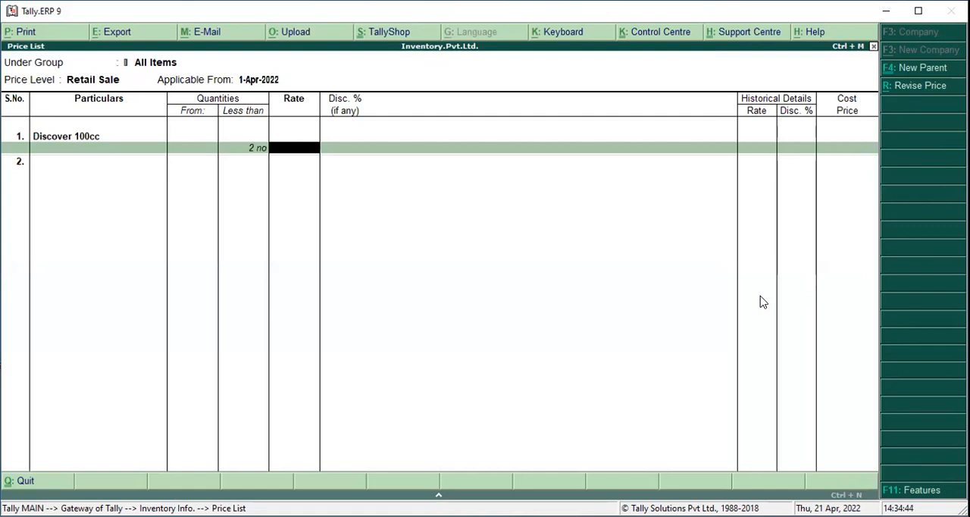
type("95000")
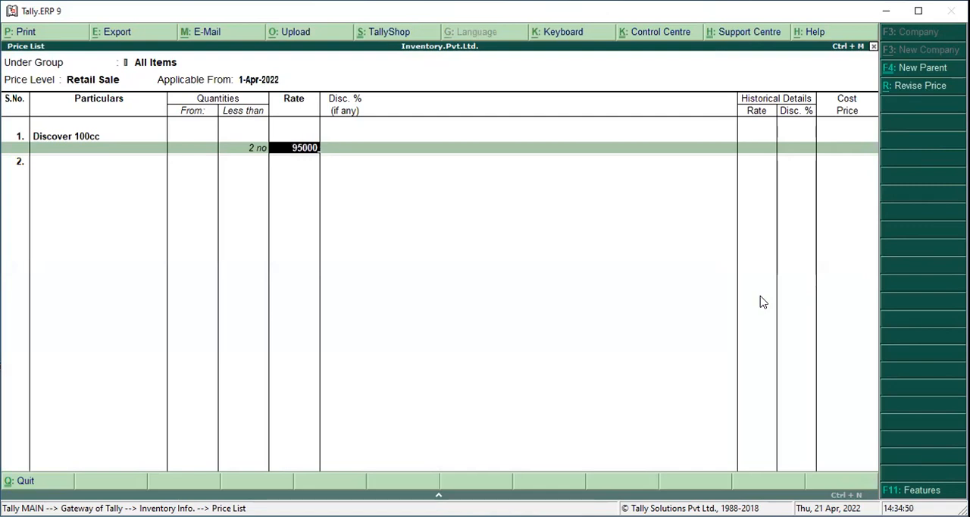
key("Return")
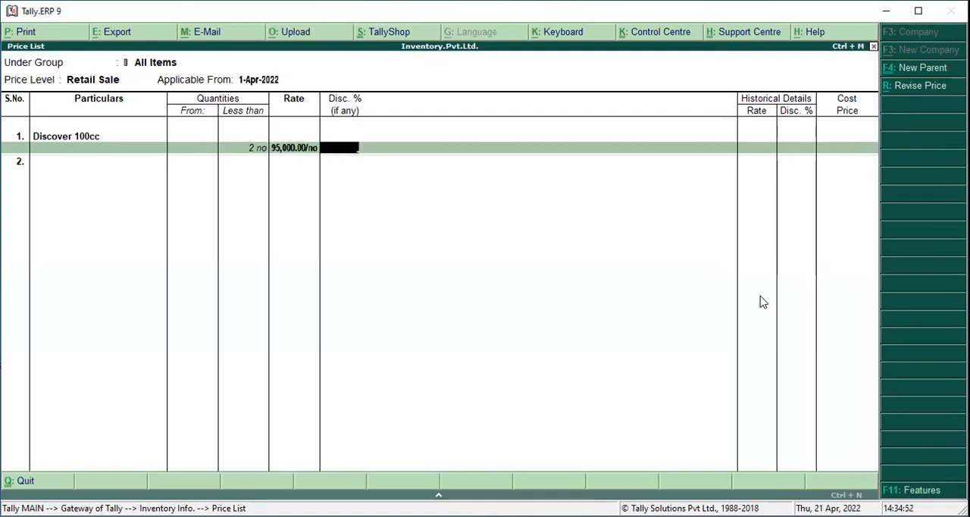
type("10")
key("Return")
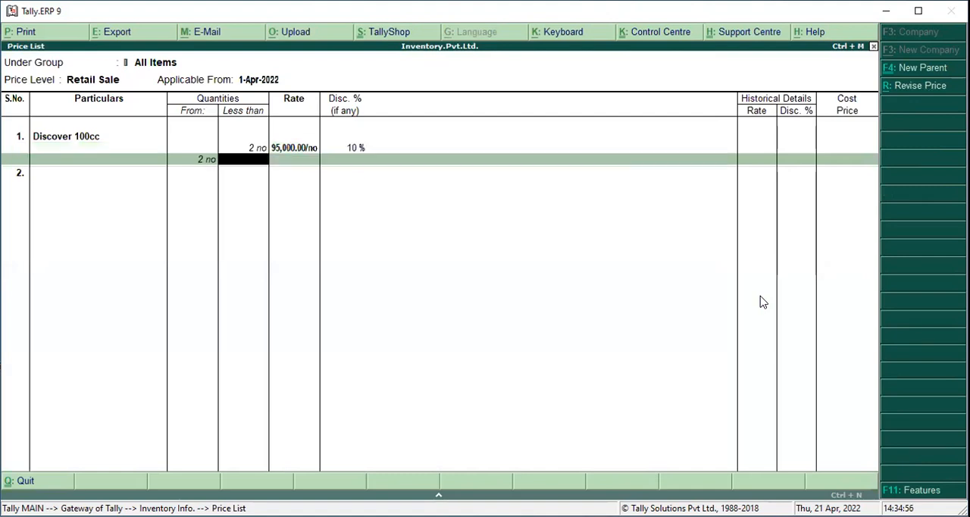
key("Return")
key("Return")
key("Return")
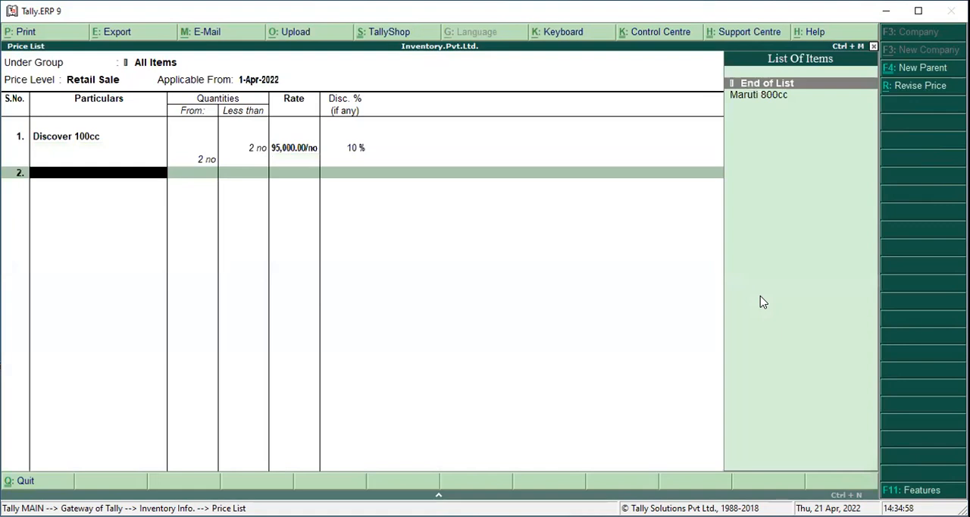
Price Maruti 800cc at 425000 with a 5% discount for quantities less than 2 and save the Retail Sale price list
key("Down")
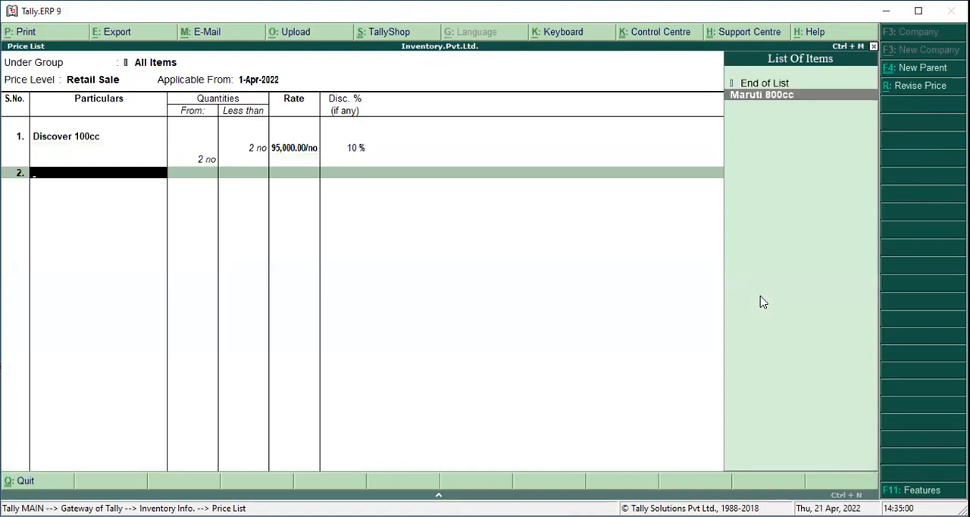
key("Return")
type("2")
key("Return")
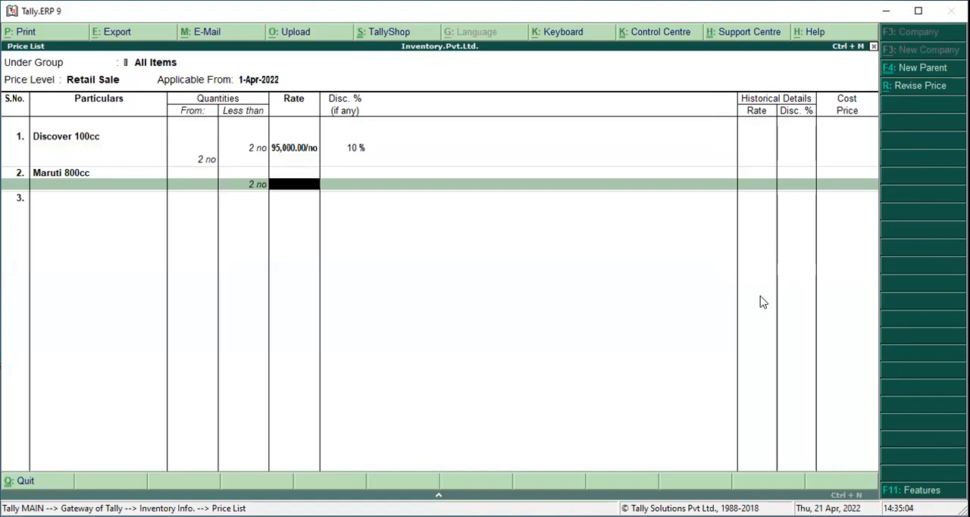
type("3")
key("BackSpace")
type("425000")
key("Return")
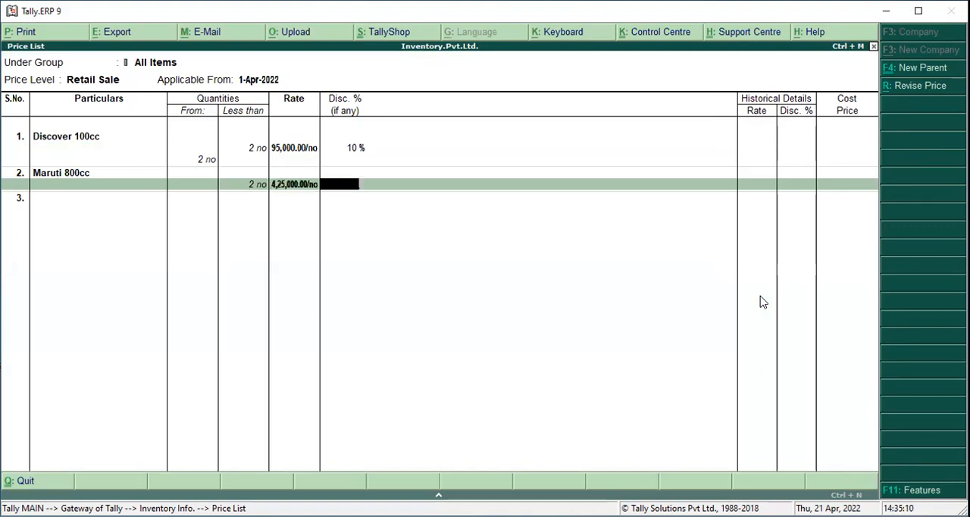
type("5")
key("Return")
key("Return")
key("Return")
Open the price list for All Items at the Whole Sale price level, applicable from 1-Apr-2022
key("Return")
key("Return")
key("Return")
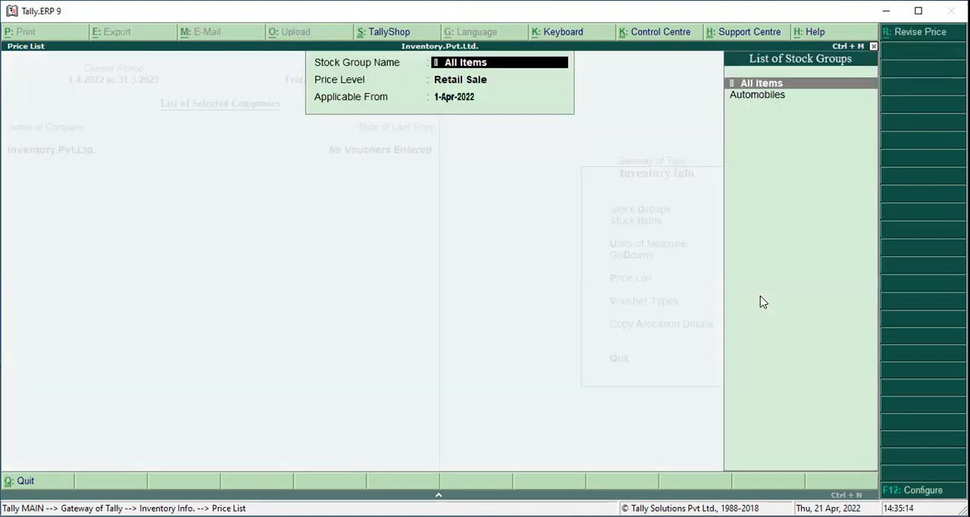
key("Return")
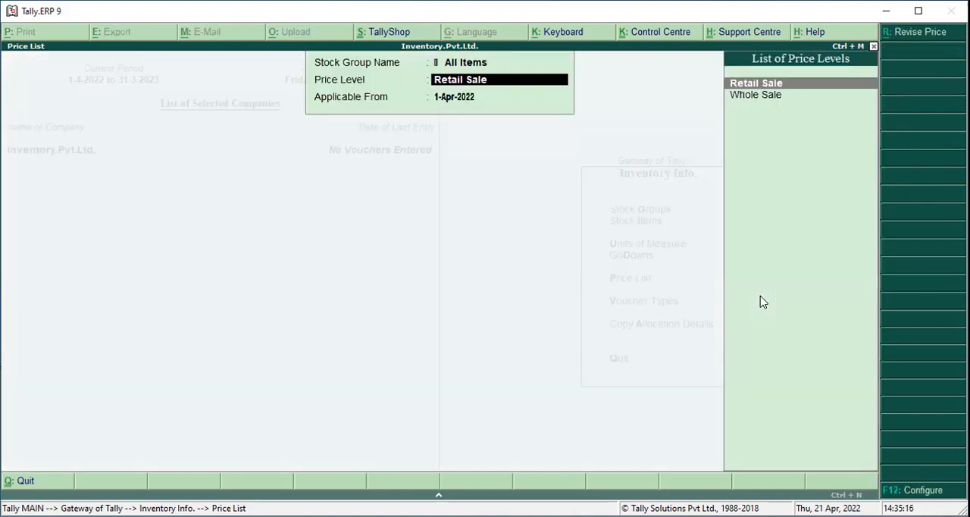
key("Down")
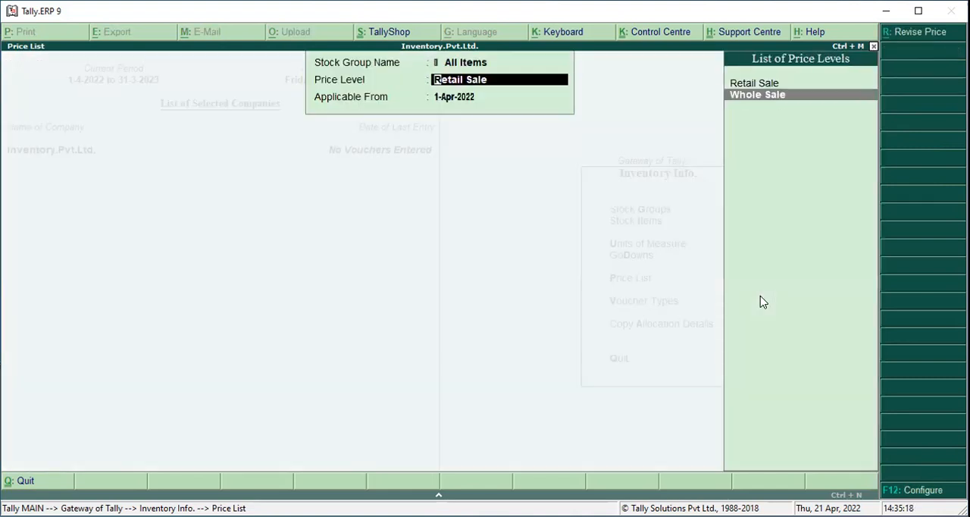
key("Return")
Price Discover 100cc in the Whole Sale list at 95000 with a 15% discount for quantities less than 2
key("Return")
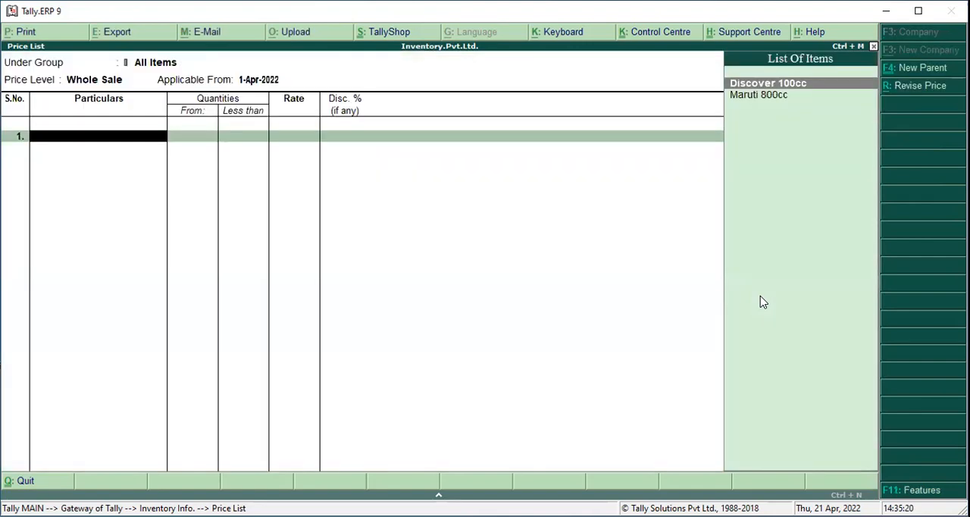
key("Return")
type("2")
key("Return")
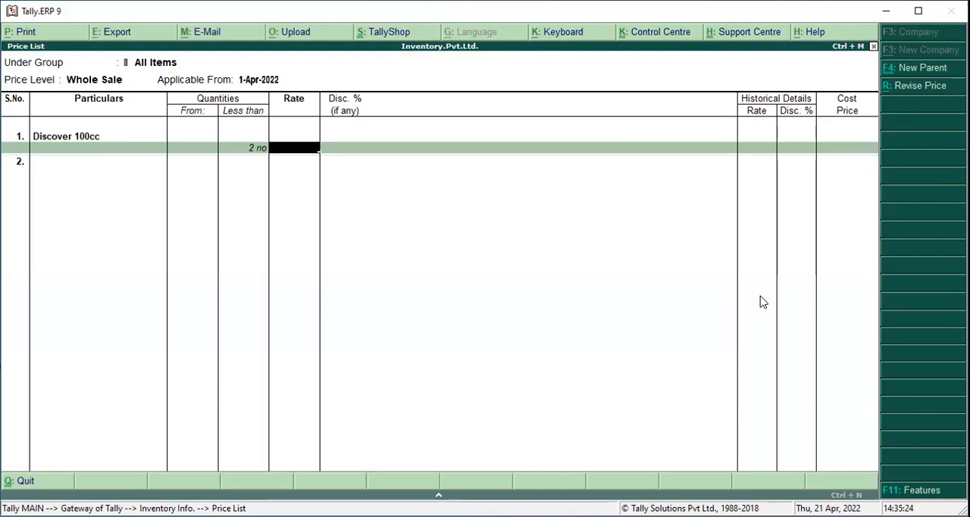
type("95000")
key("Return")
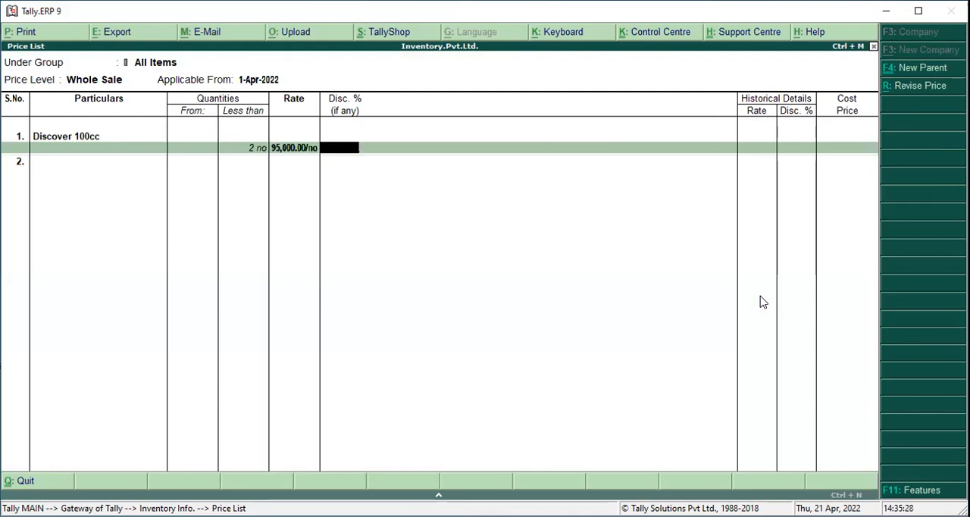
type("15")
key("Return")
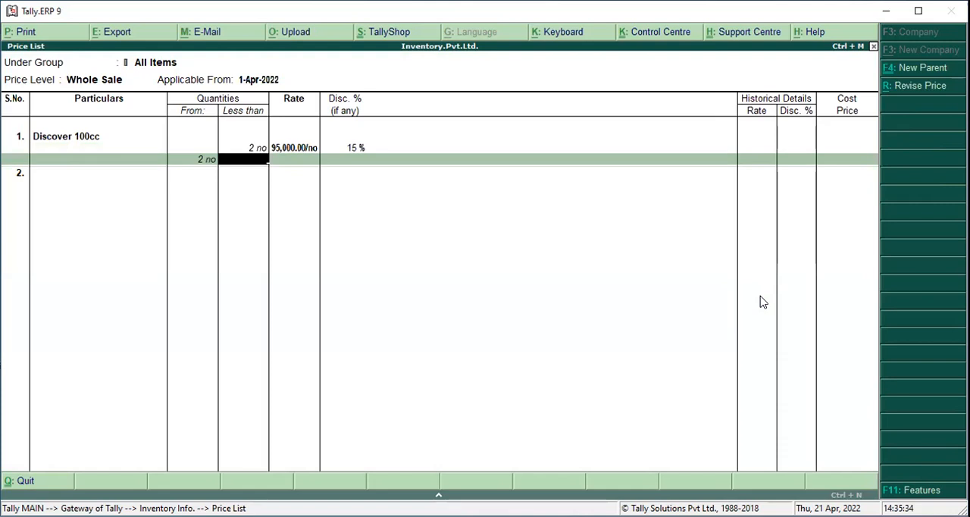
Leave Discover 100cc's next quantity range without a rate and price Maruti 800cc at 450000 with a 12% discount for quantities less than 2
key("Return")
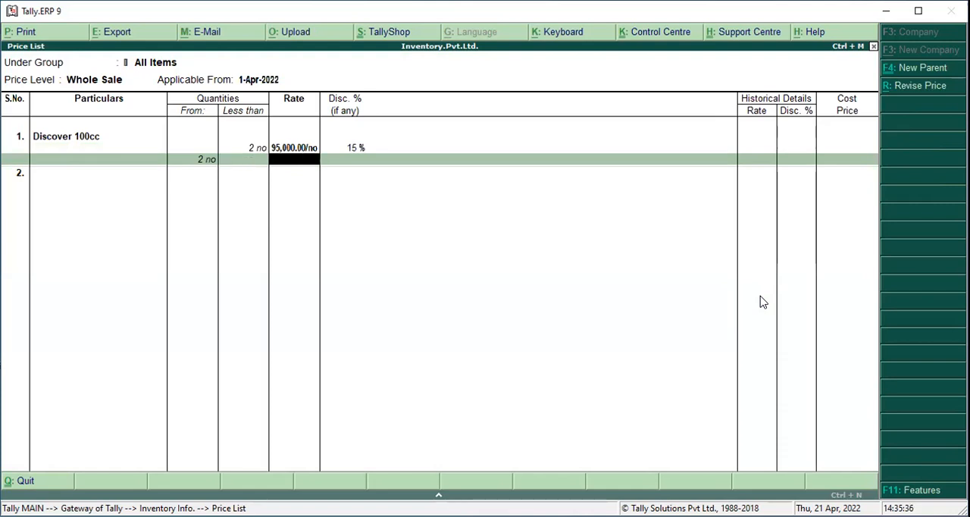
key("Return")
key("Down")
key("Return")
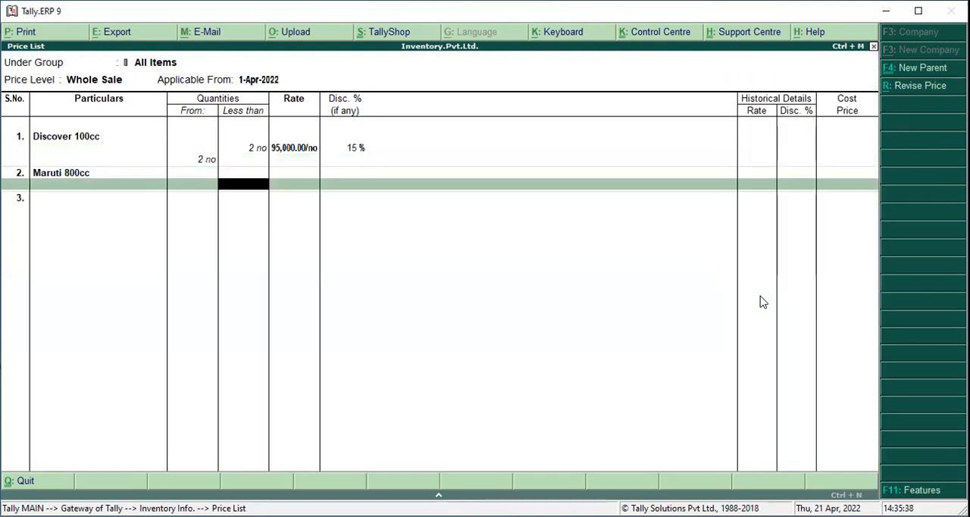
type("2")
key("Return")
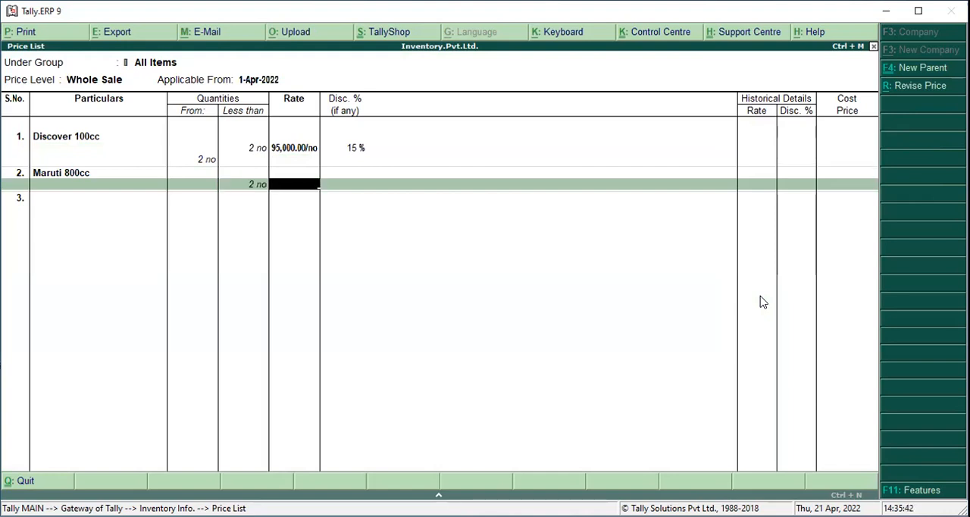
type("450000")
key("Return")
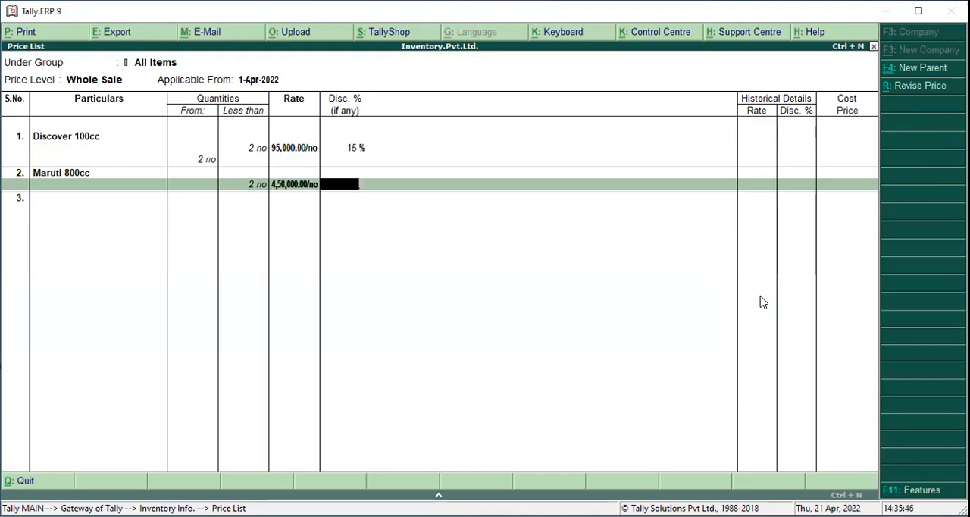
type("12")
key("Return")
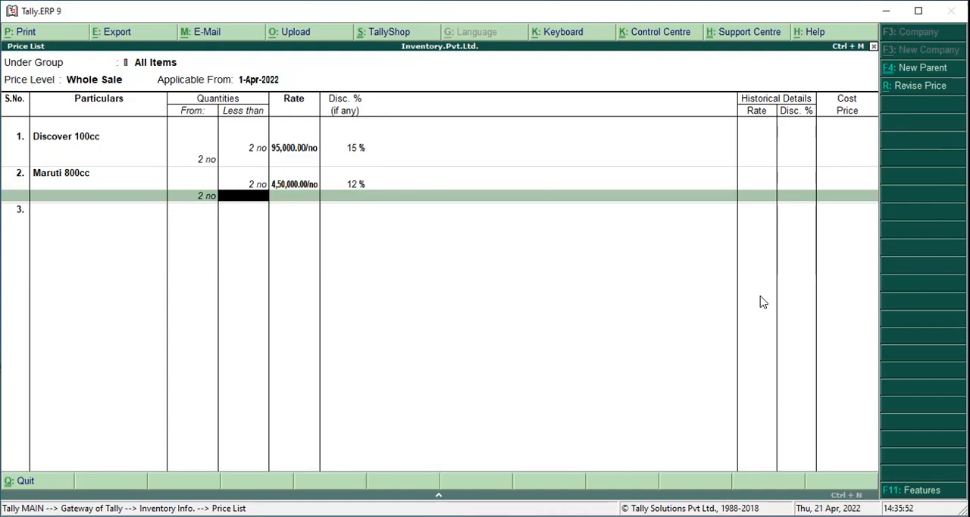
Leave Maruti 800cc's next quantity range without a rate, save the Whole Sale price list and return to the Gateway of Tally
key("Return")
key("Return")
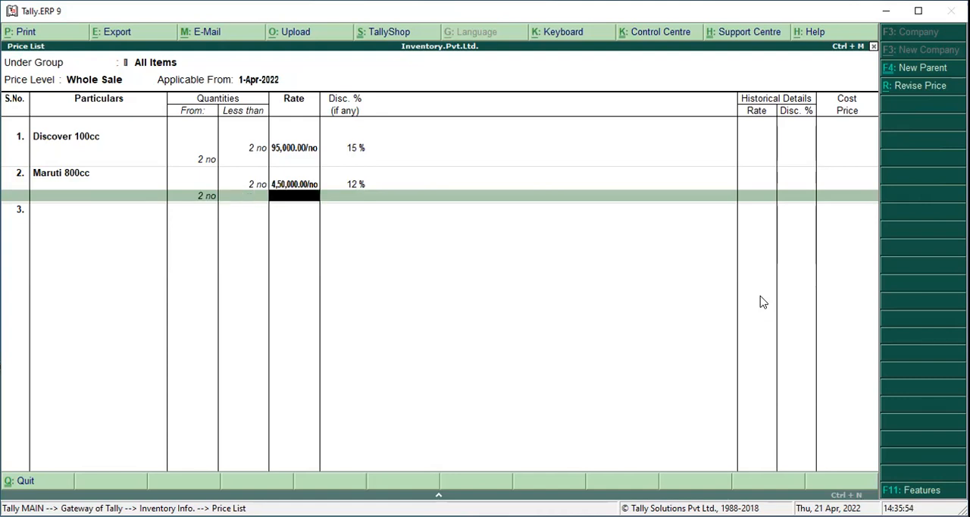
key("Return")
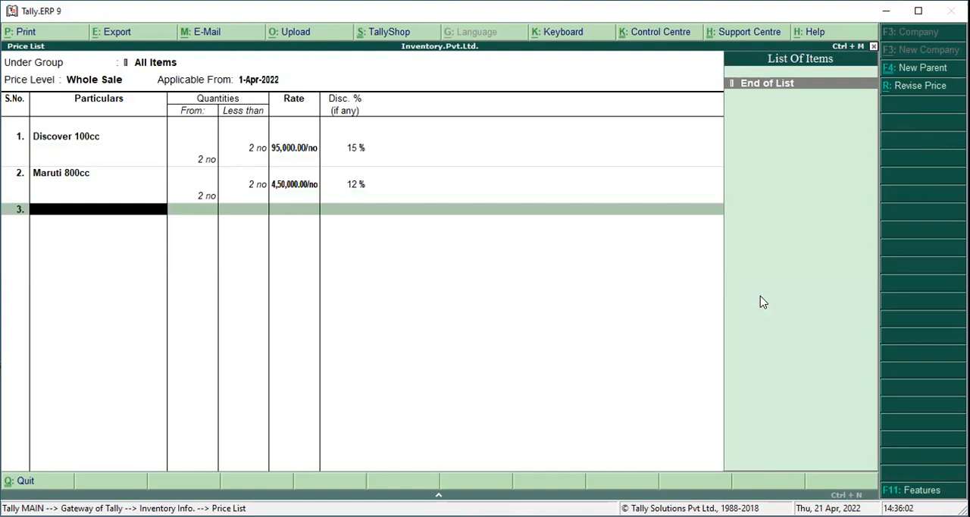
key("Return")
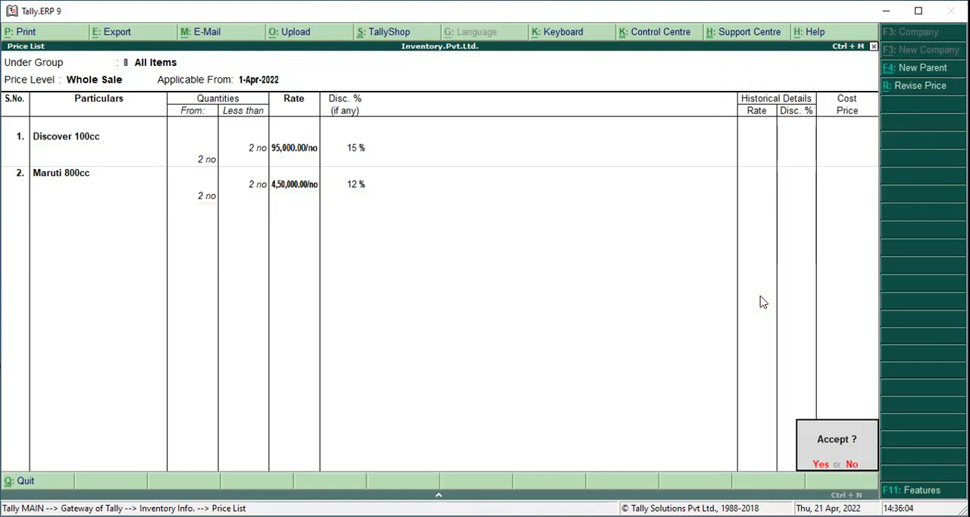
key("Return")
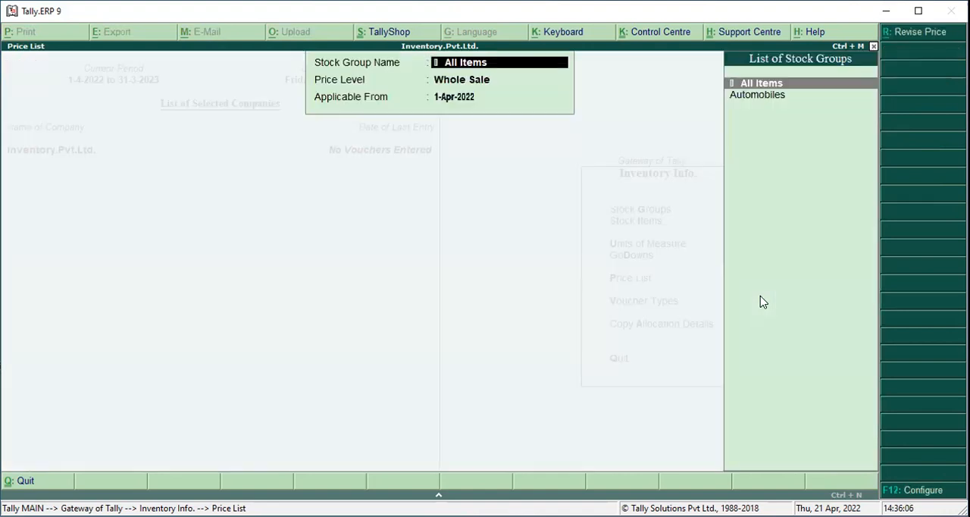
key("Escape")
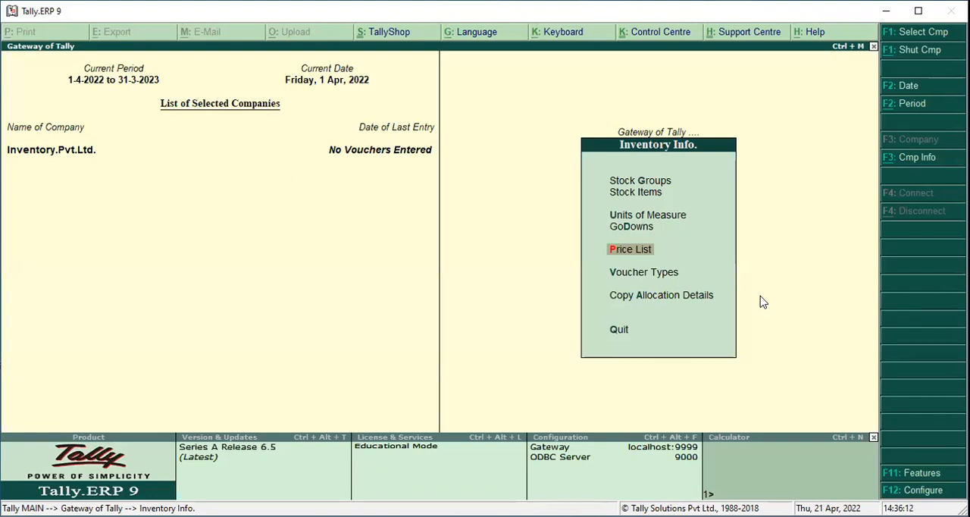
key("Escape")
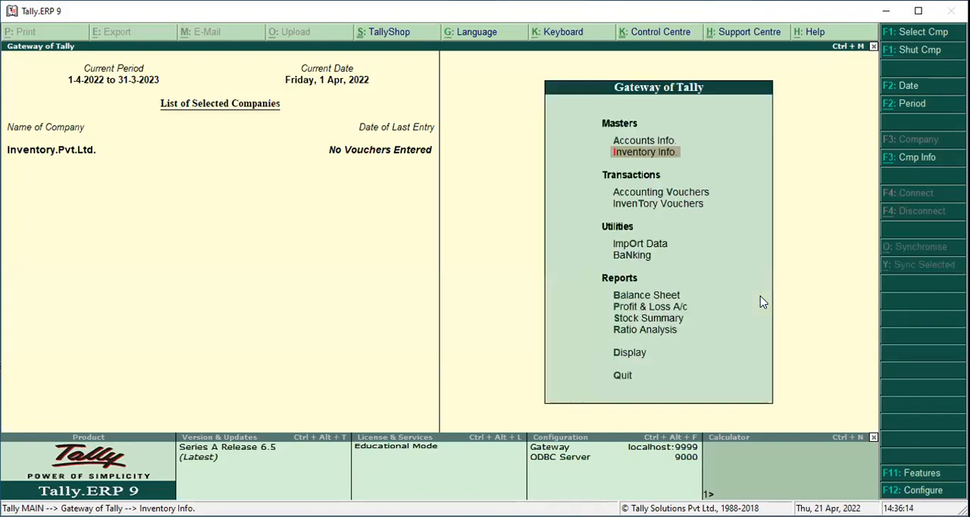
Open the creation form for a single ledger in the accounts masters
key("Up")
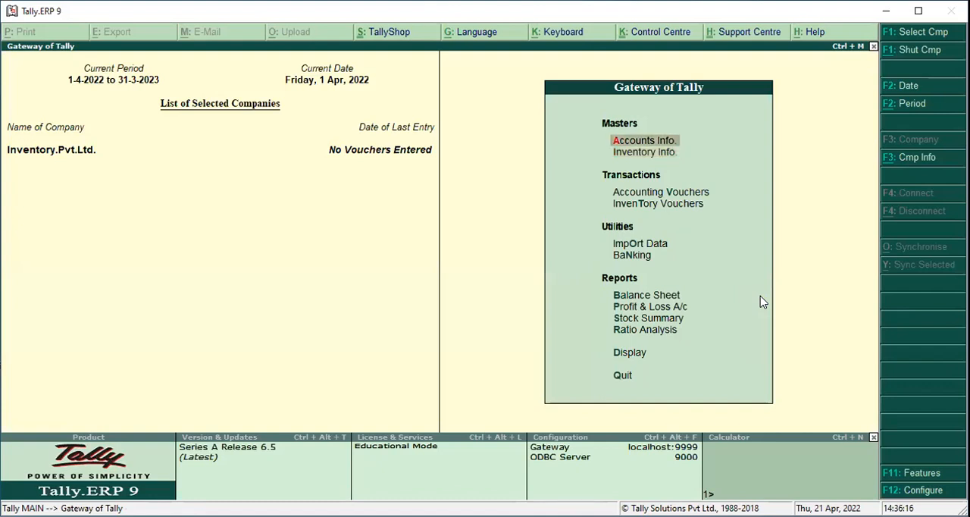
key("Return")
key("Down")
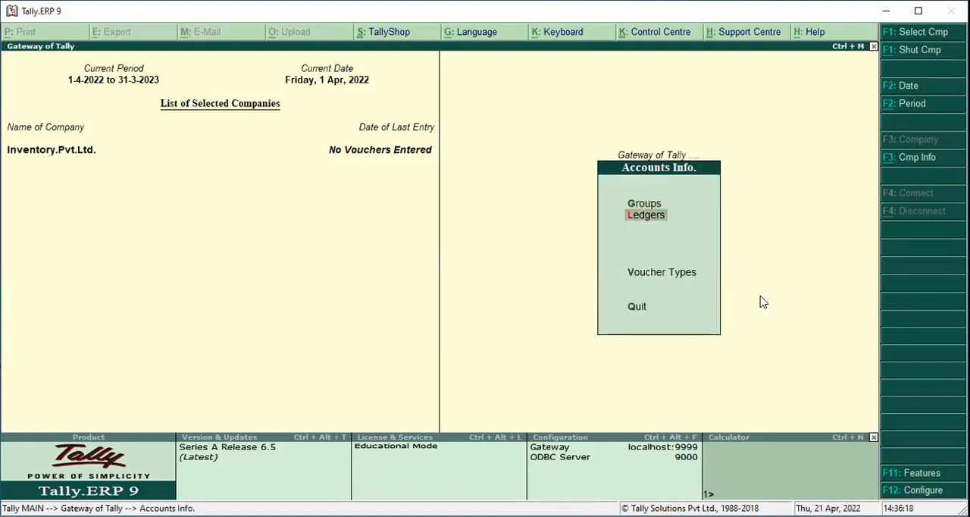
key("Return")
Create the ledger Purchase A/c under Purchase Accounts with the ledger type Not Applicable and save it
key("Return")
type("Purcah")
key("BackSpace")
key("BackSpace")
key("BackSpace")
type("chase a/c")
key("Return")
type("Purchase")
key("Return")
key("Return")
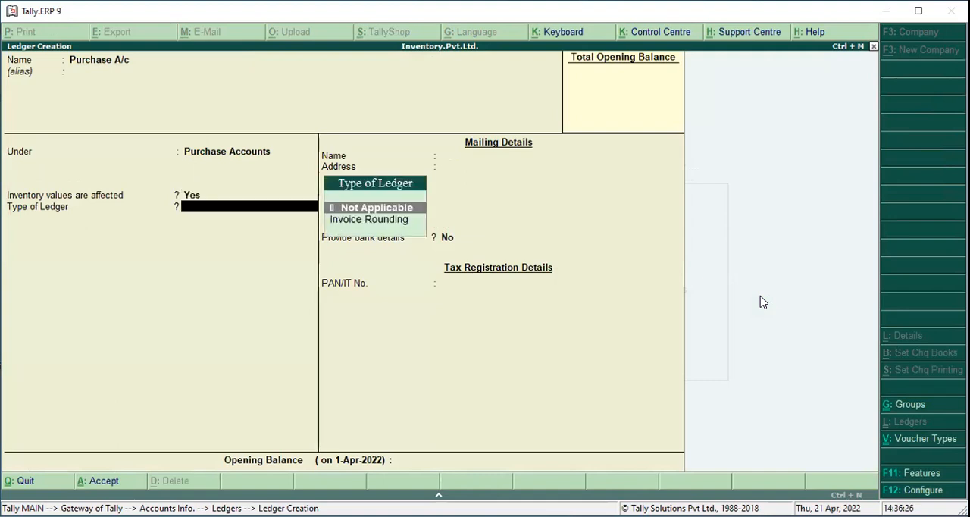
key("Return")
key("ctrl+a")
Create the ledger Sales A/c under Sales Accounts and save it
type("Sales a/c")
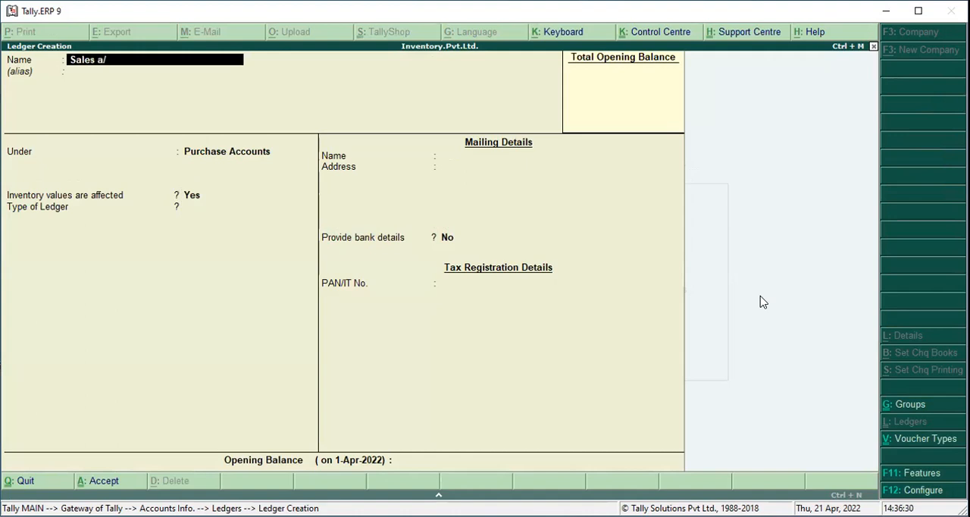
key("Return")
type("Sale")
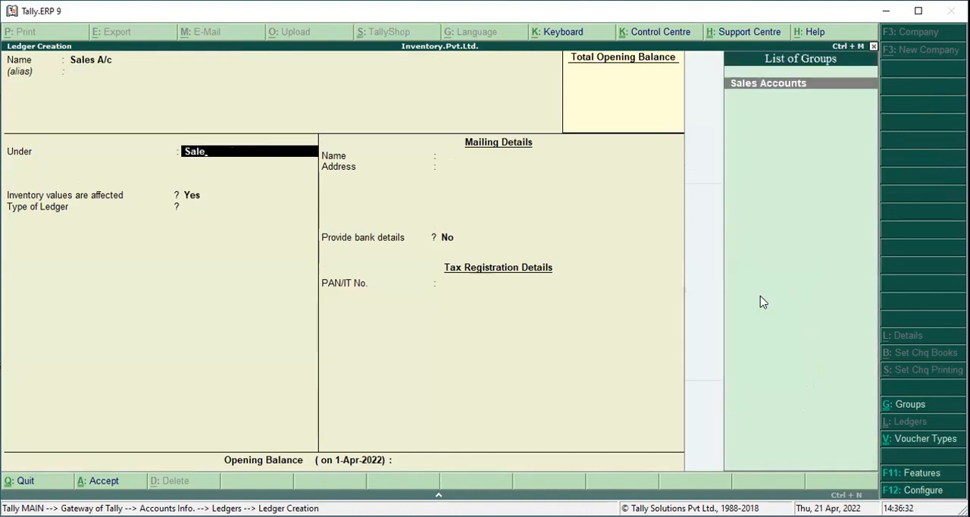
key("Return")
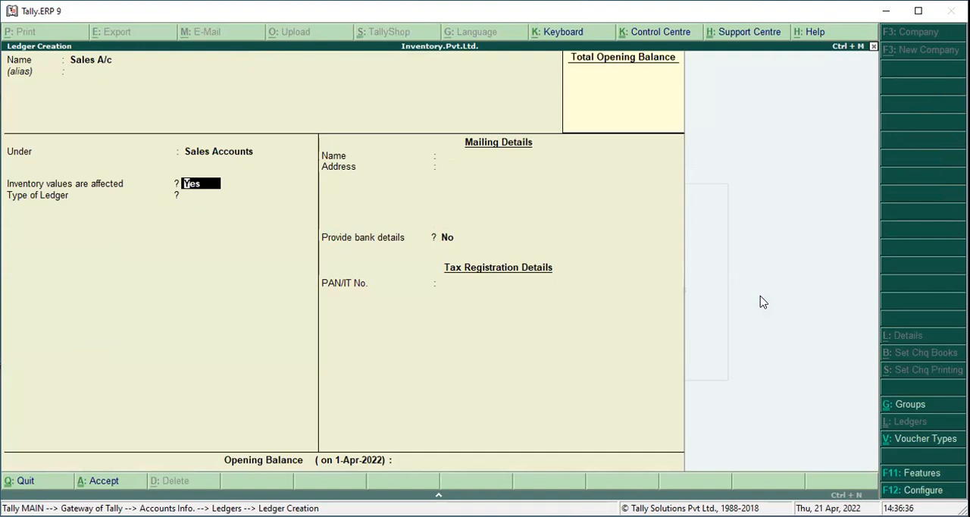
key("ctrl+a")
Create the ledger Supplier.Cr under Sundry Creditors and save it
type("Supplier.Cr")
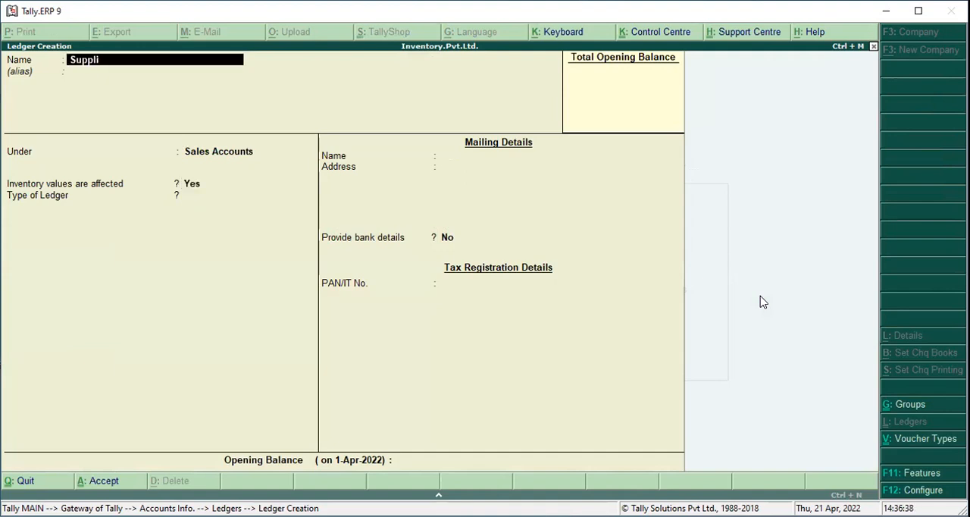
key("Return")
key("Return")
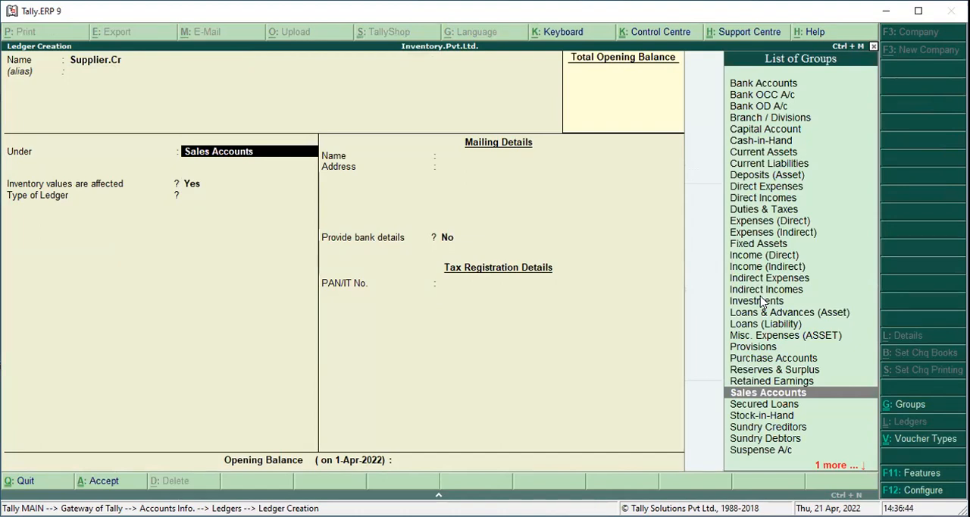
type("Sundry Cr")
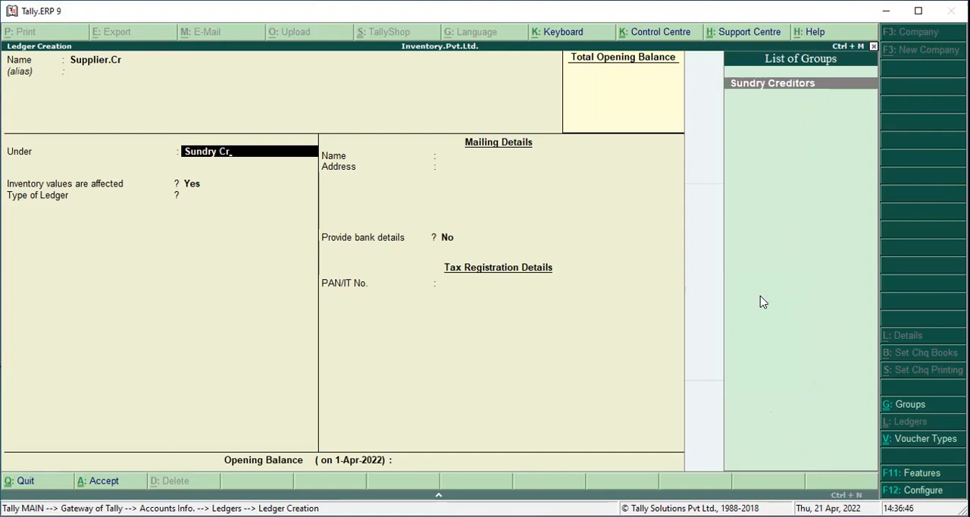
key("Return")
key("ctrl+a")
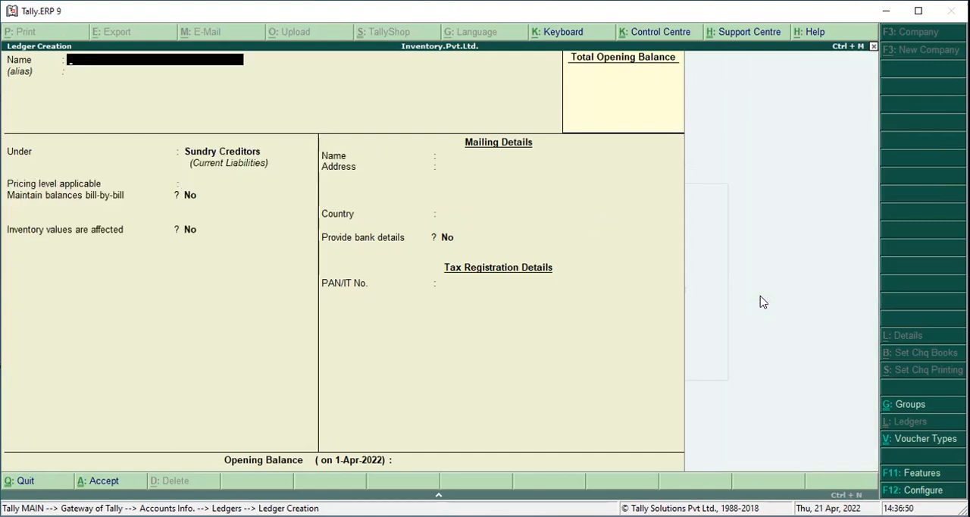
Create the ledger Customer.Dr under Sundry Debtors with the pricing level Not Applicable and save it
type("Customer.Dr")
key("Return")
type("Sundry")
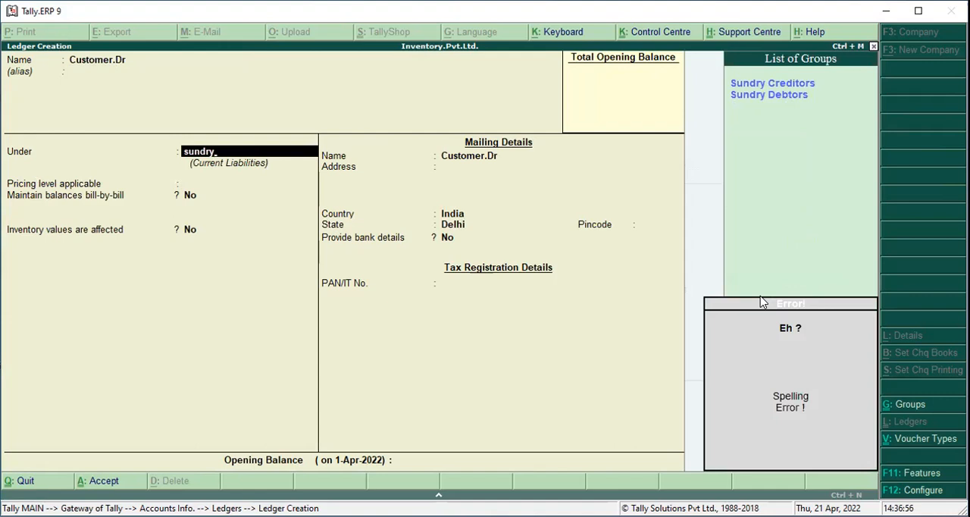
key("Down")
key("Return")
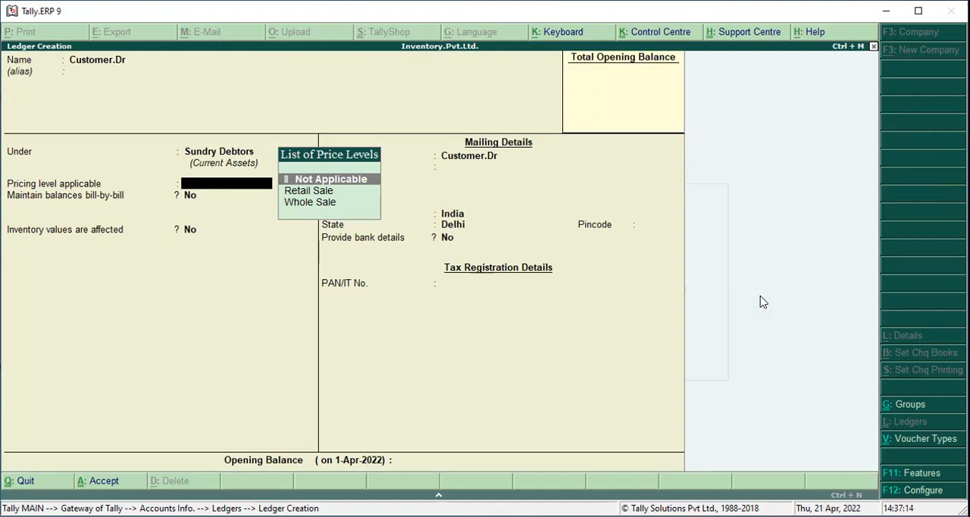
key("Return")
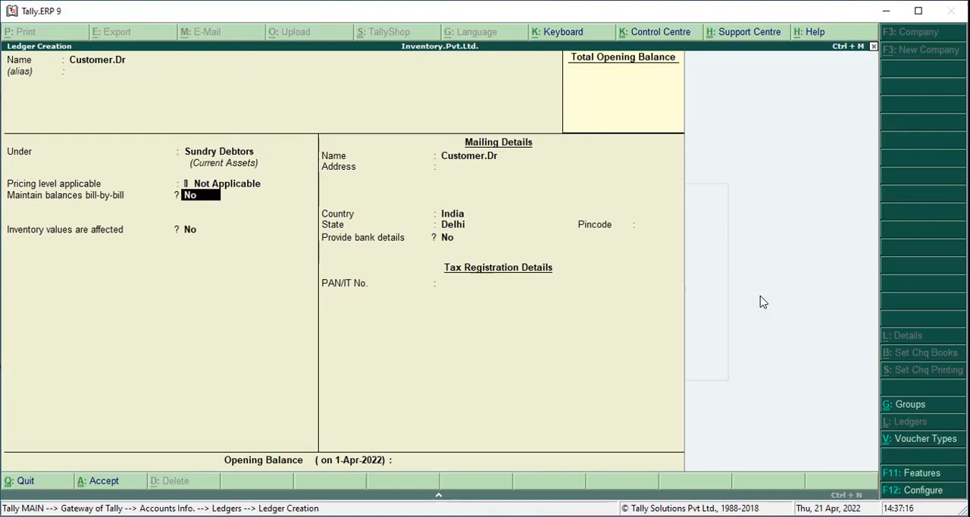
key("ctrl+a")
Create the ledger Capital A/c under Capital Account, save it and leave ledger creation
type("Capitala")
key("BackSpace")
type("A/c")
key("Return")
type("Cap")
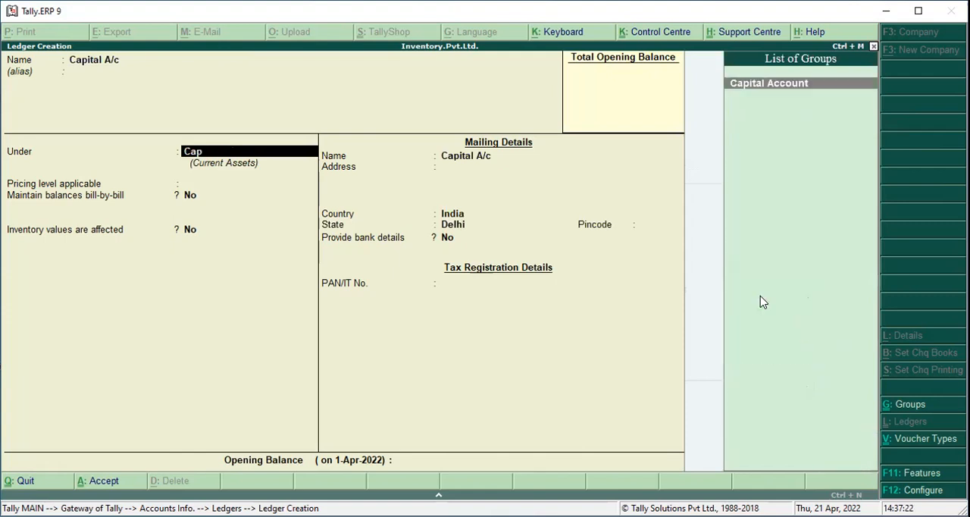
key("Return")
key("Return")
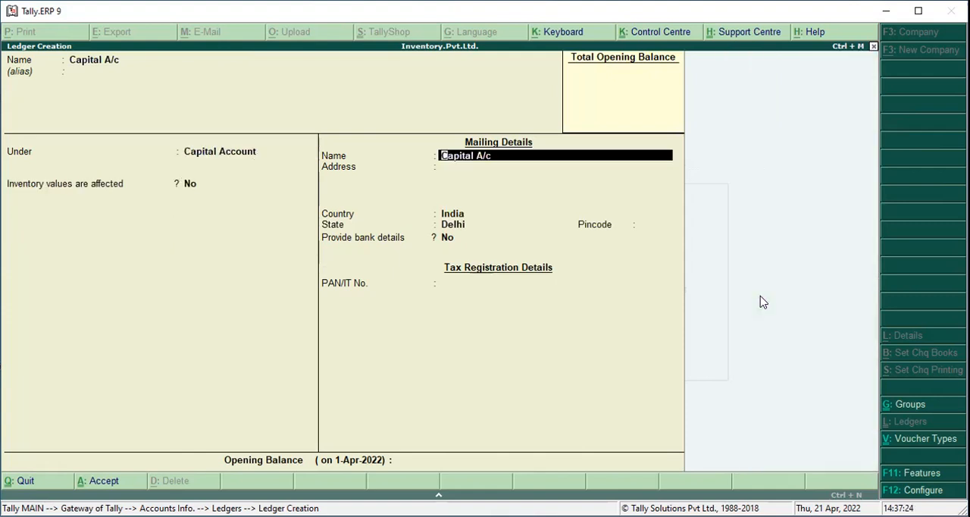
key("ctrl+a")
key("Escape")
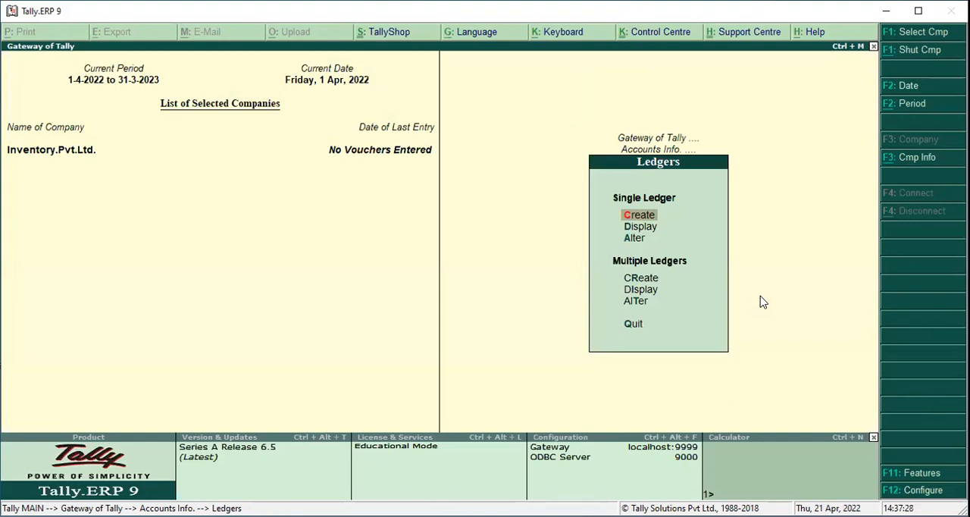
key("Escape")
Start a new voucher type in the accounts masters and name it Point of Sale(POS)
key("Down")
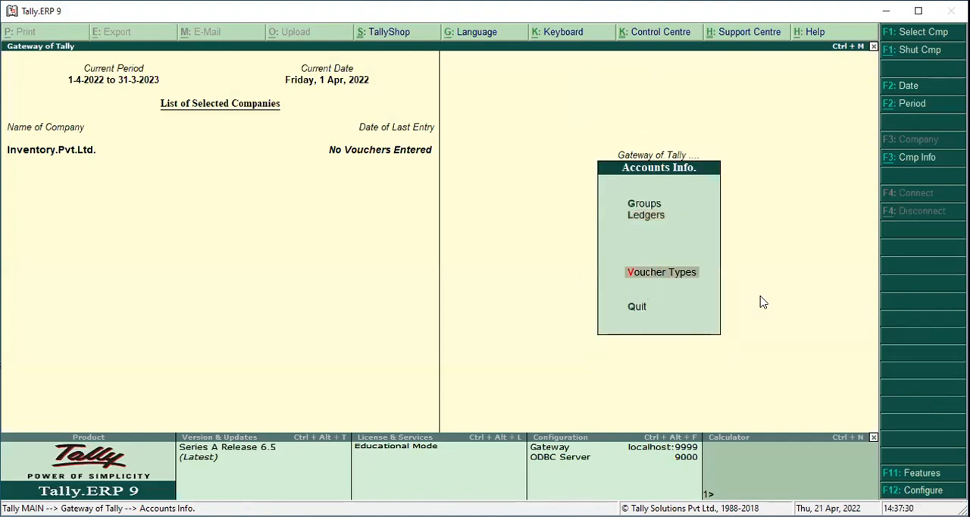
key("Return")
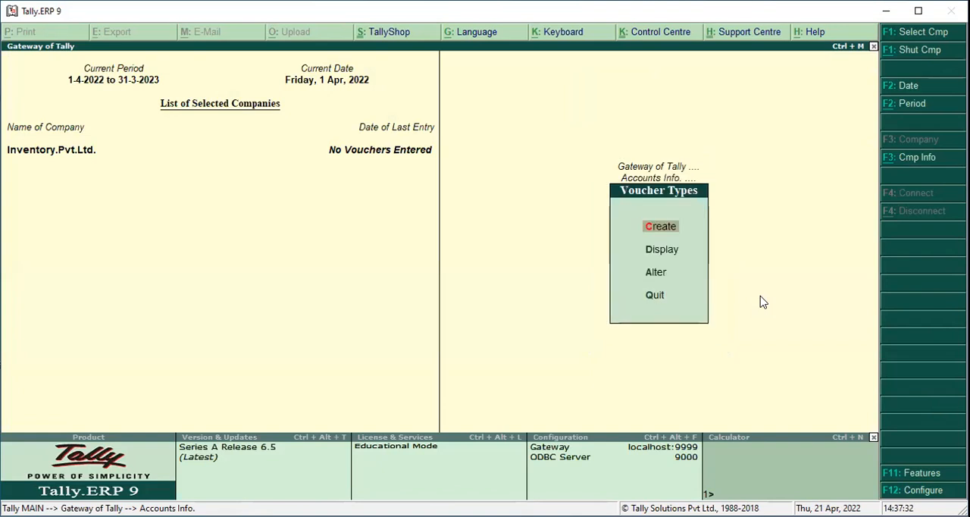
key("Return")
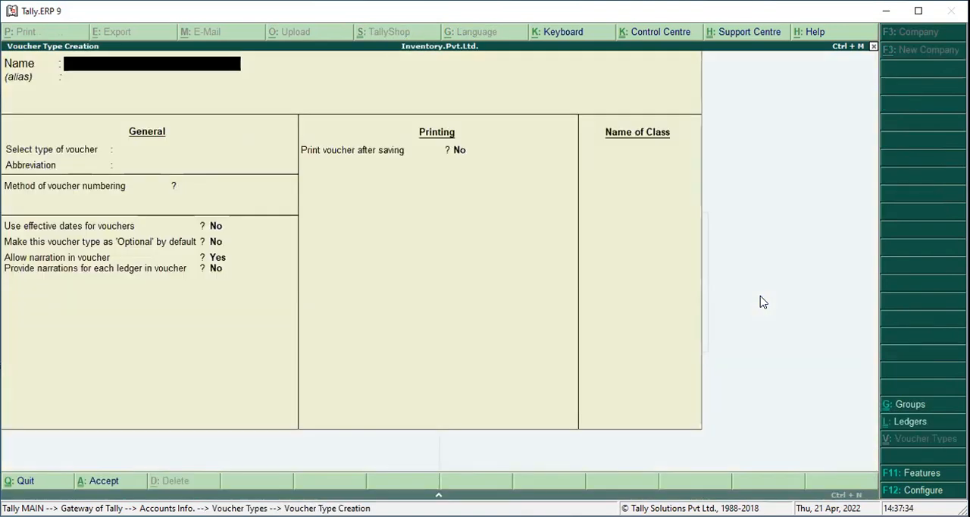
type("Point of")
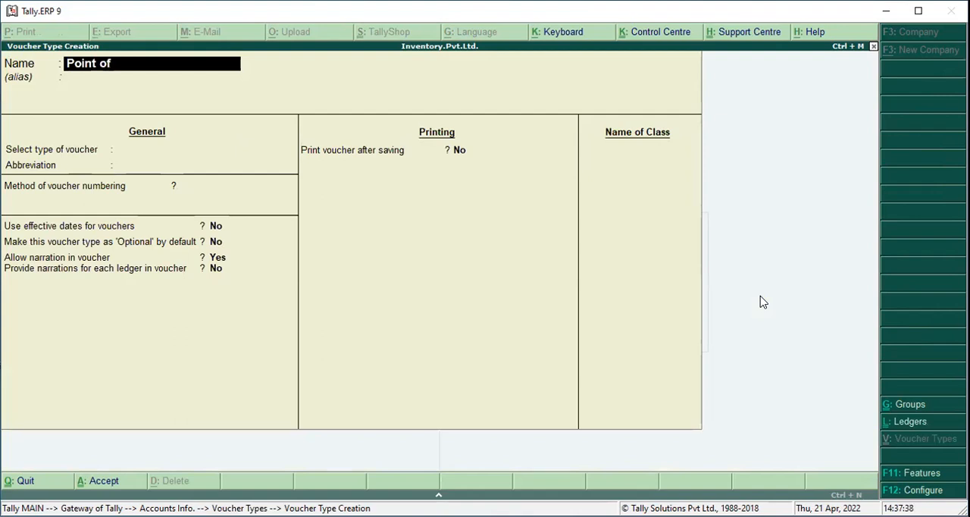
type(" Sale(POS")
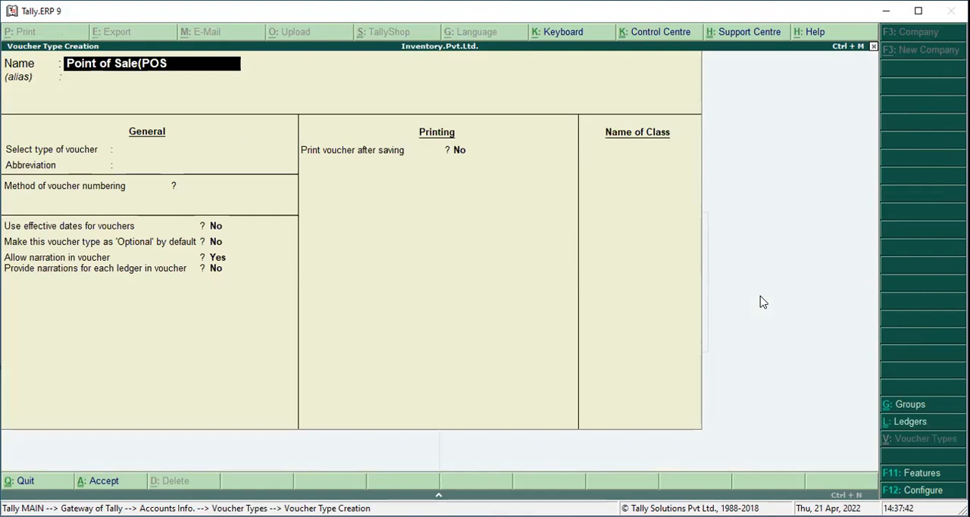
type(")")
key("Return")
key("Return")
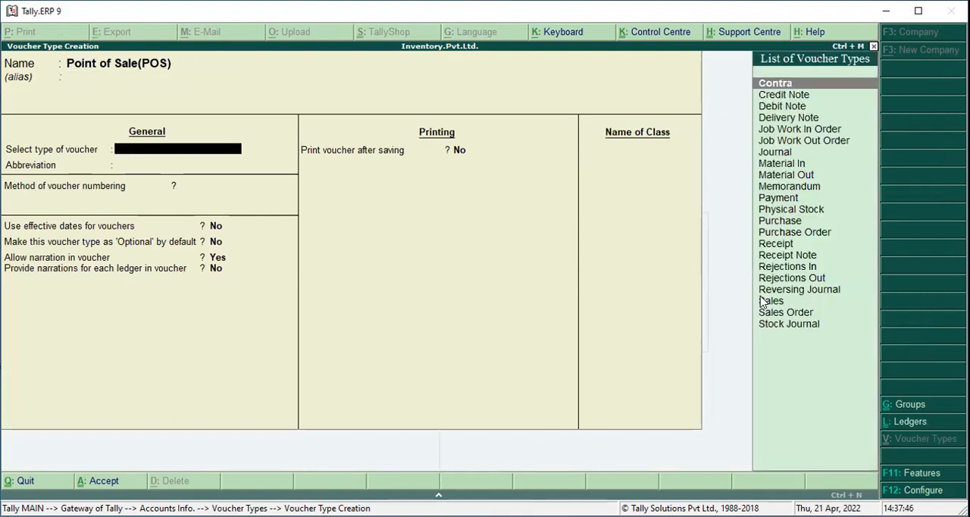
Set the voucher type of Point of Sale(POS) to Sales
key("Down")
key("Down")
key("Down")
key("Down")
key("Down")
key("Down")
key("Down")
key("Down")
key("Down")
key("Down")
key("Down")
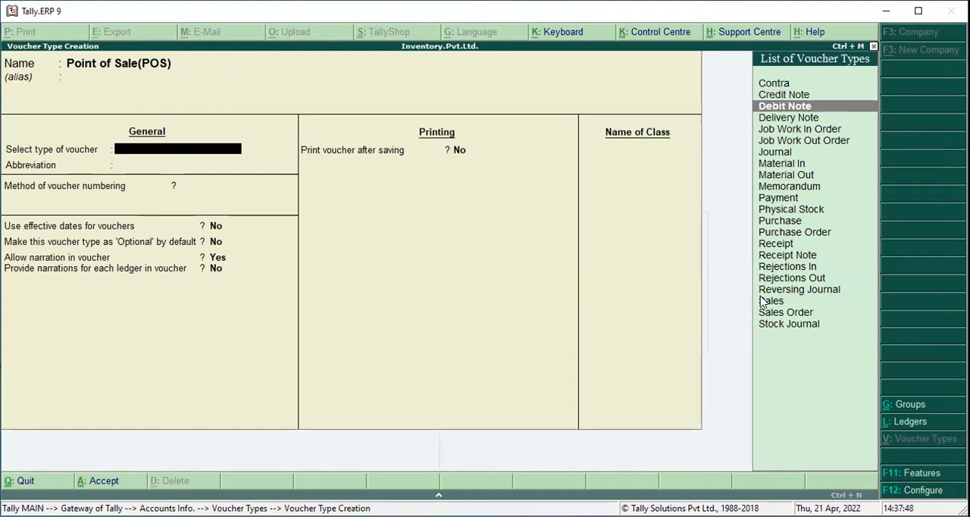
key("Down")
key("Down")
key("Down")
key("Down")
key("Down")
key("Down")
key("Down")
key("Down")
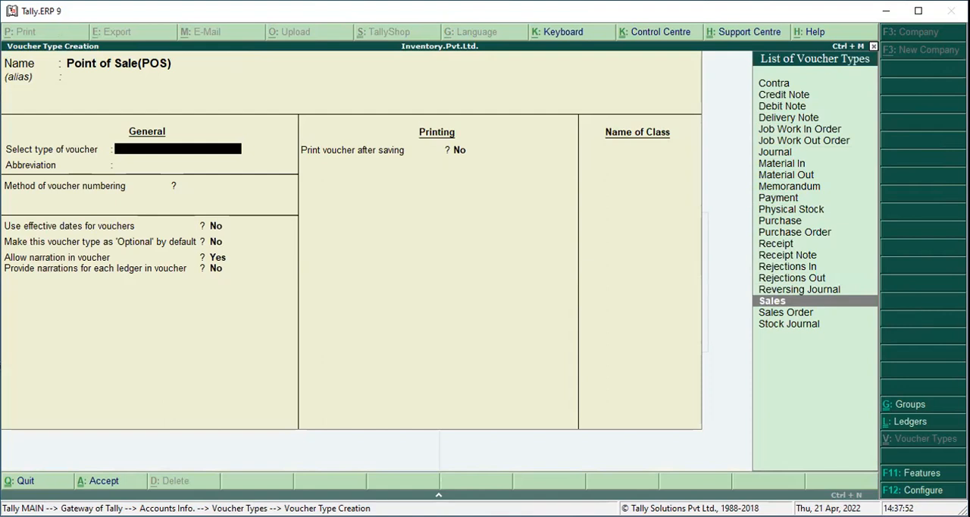
key("Return")
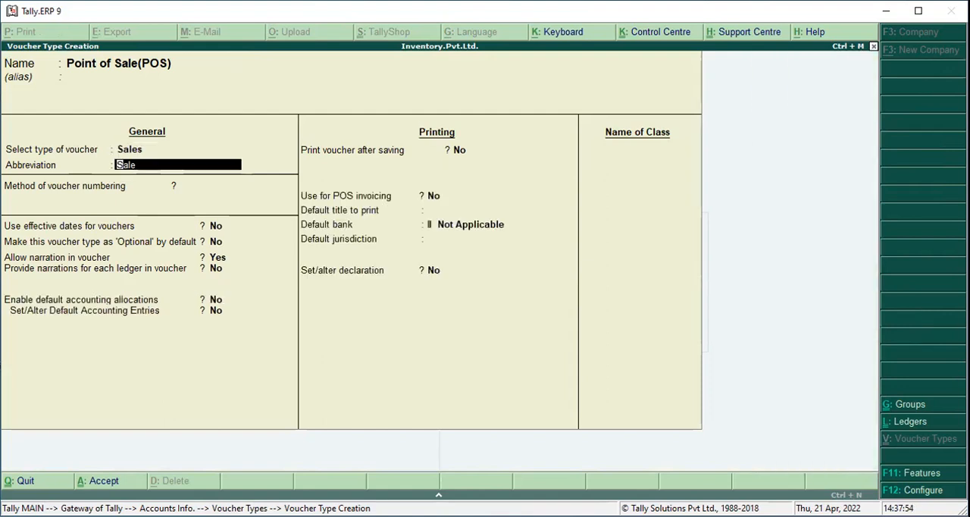
Keep the abbreviation Sale, Automatic voucher numbering and the remaining default general settings
key("Return")
key("Return")
key("Return")
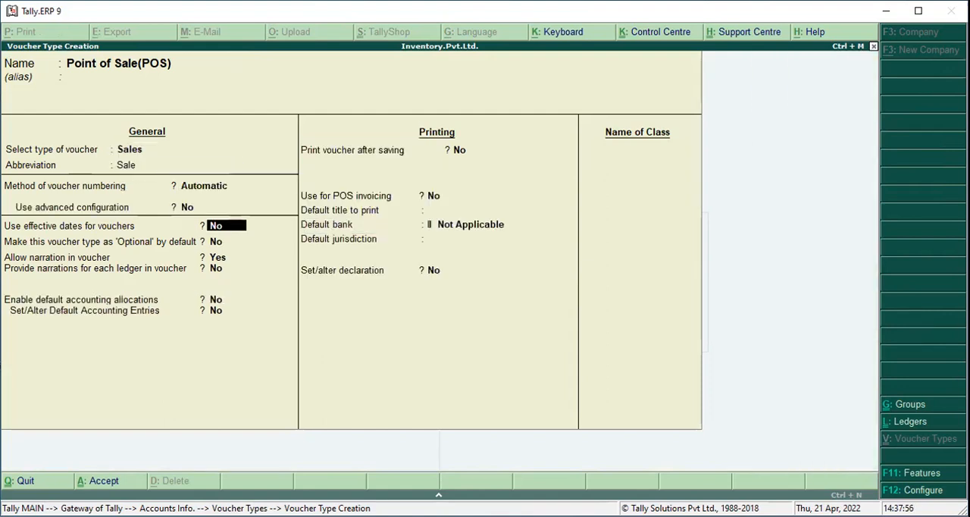
key("Return")
key("Return")
key("Return")
key("Return")
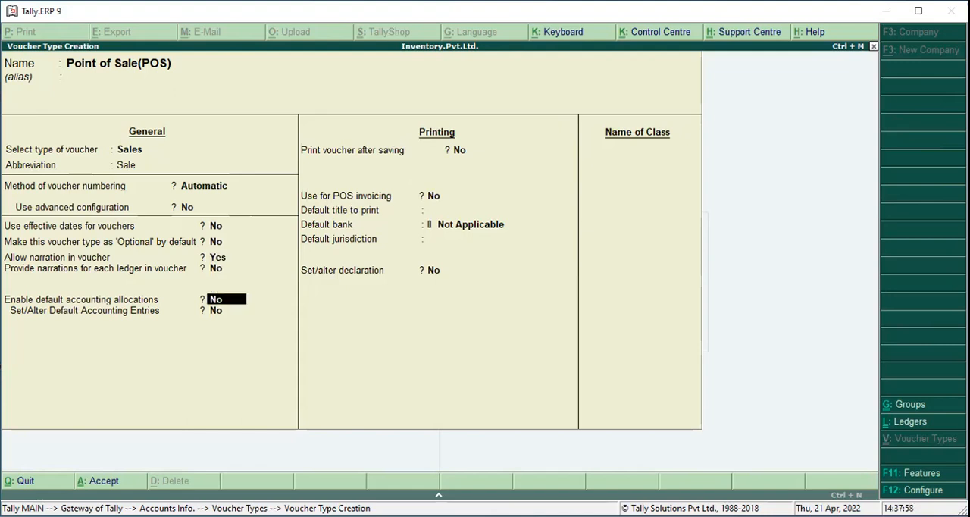
key("Return")
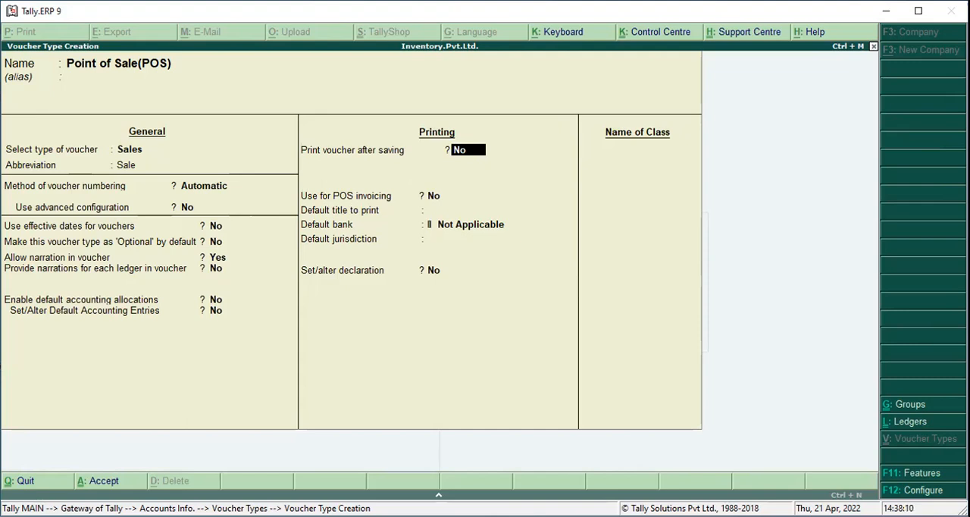
Enable POS invoicing for the voucher type and set its two print messages to Thank You and Visit Again
key("Return")
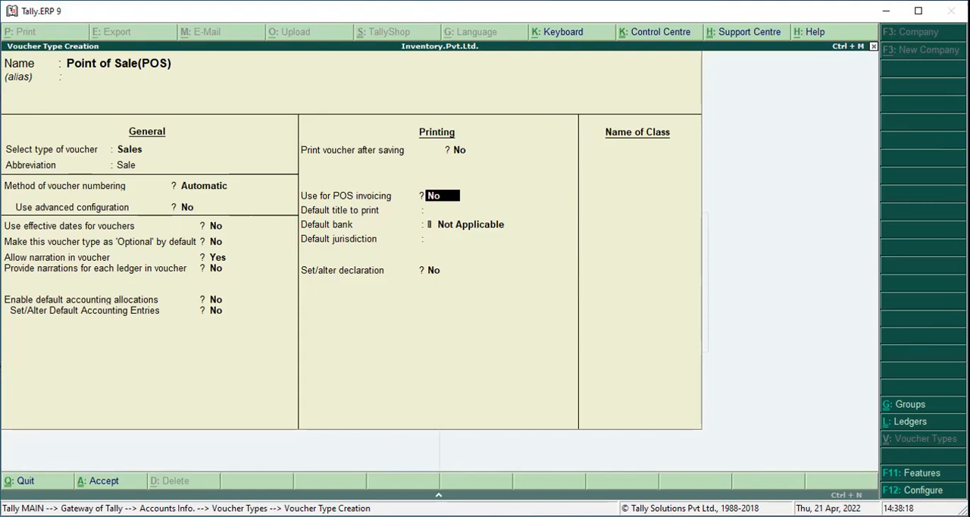
type("y")
key("Return")
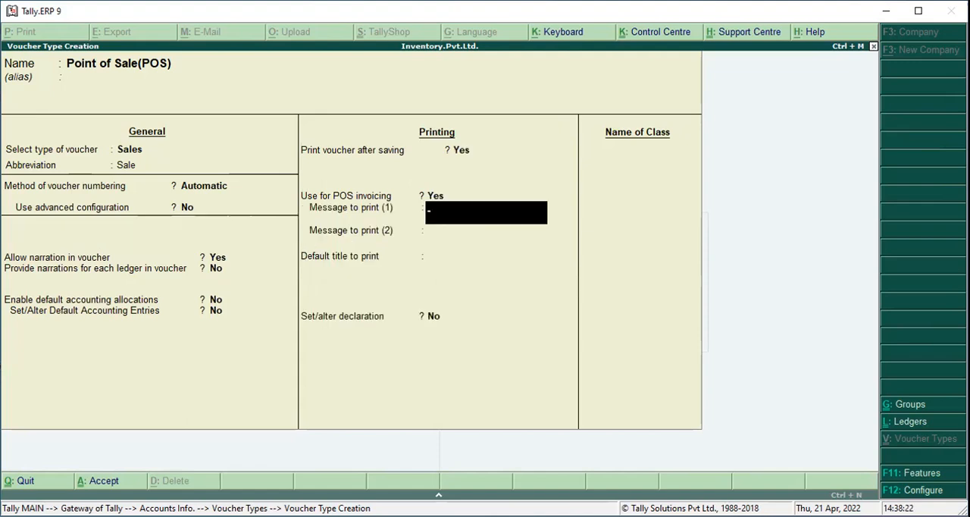
type("Thank You")
key("Return")
type("Vis")
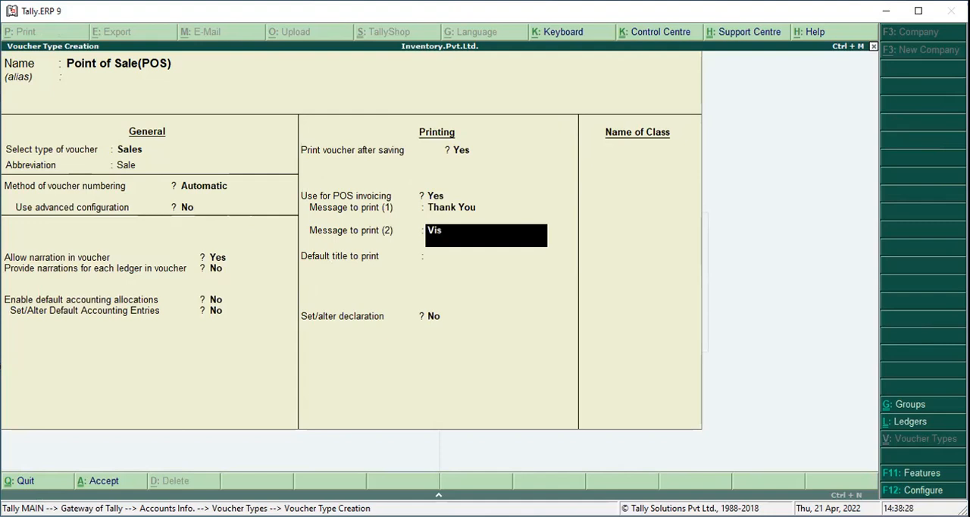
type("it Again")
key("Return")
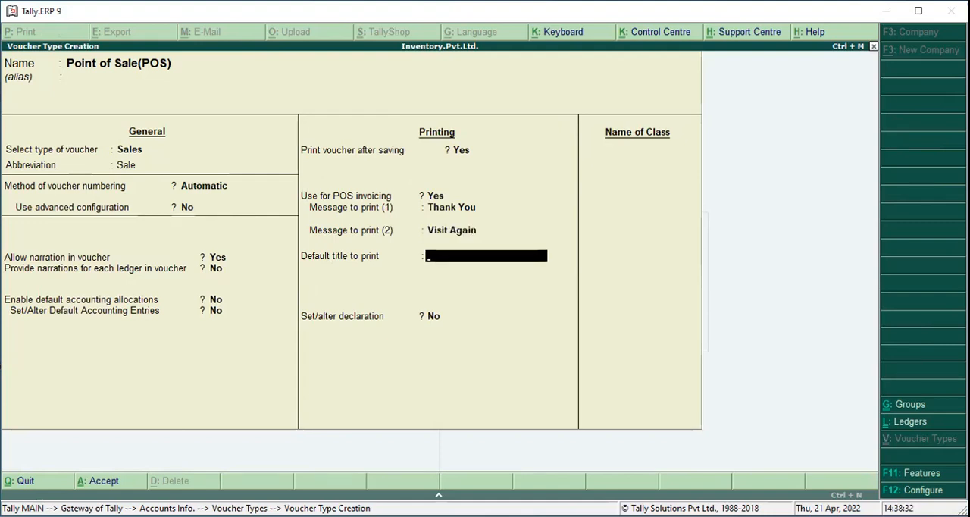
Set the default title to print to Welcome and leave the declaration option at No
type("Welcome")
key("Return")
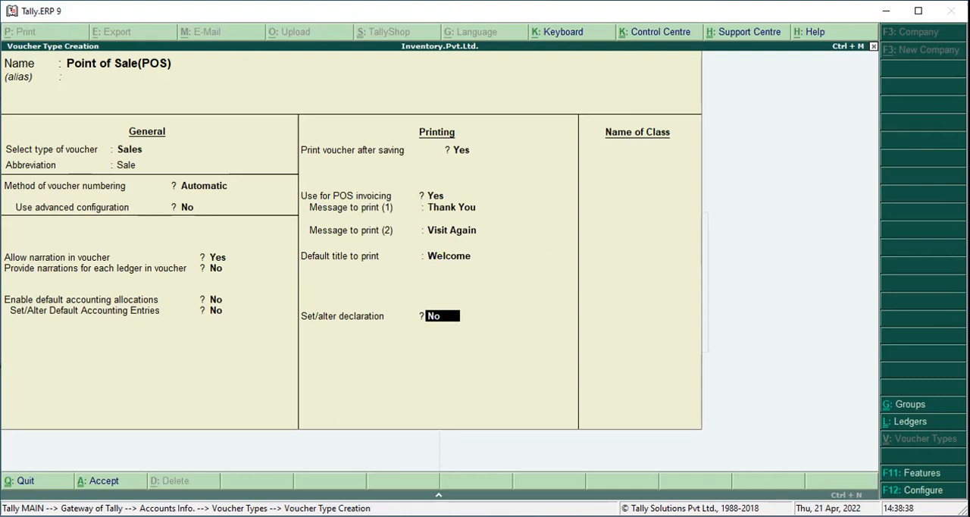
key("Return")
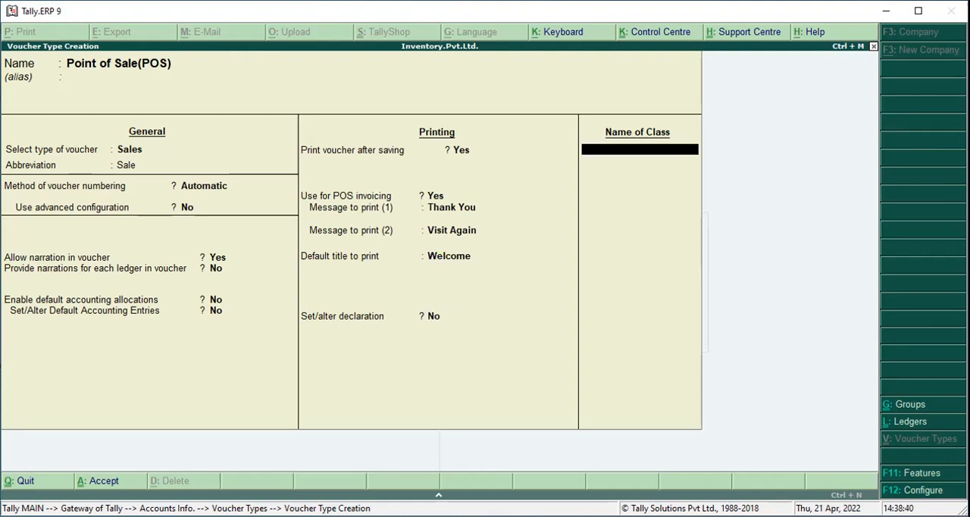
Add a voucher class named POS and keep gift vouchers enabled in it
type("POS")
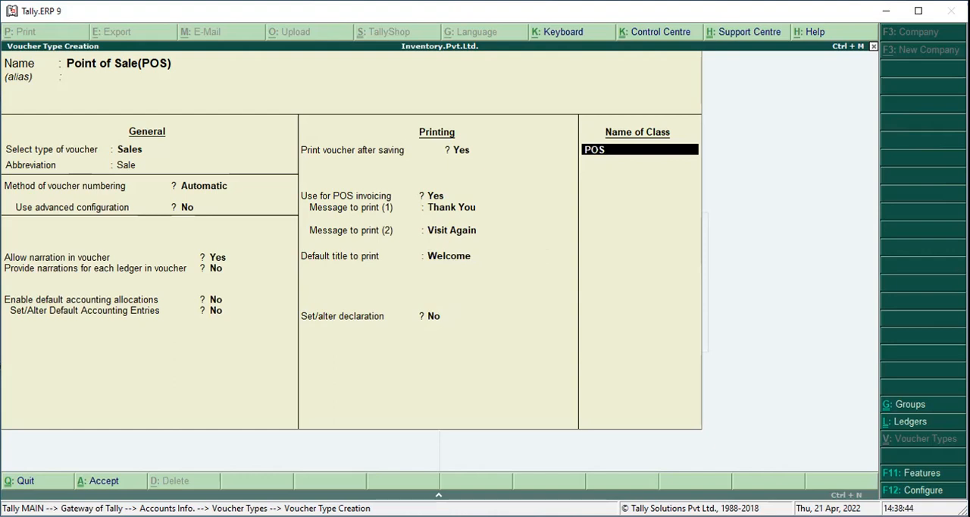
key("Return")
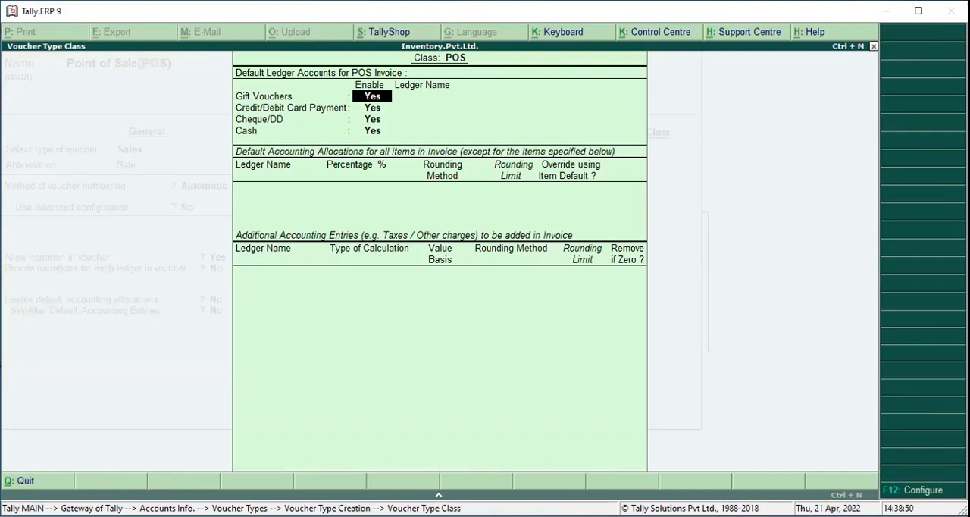
key("Return")
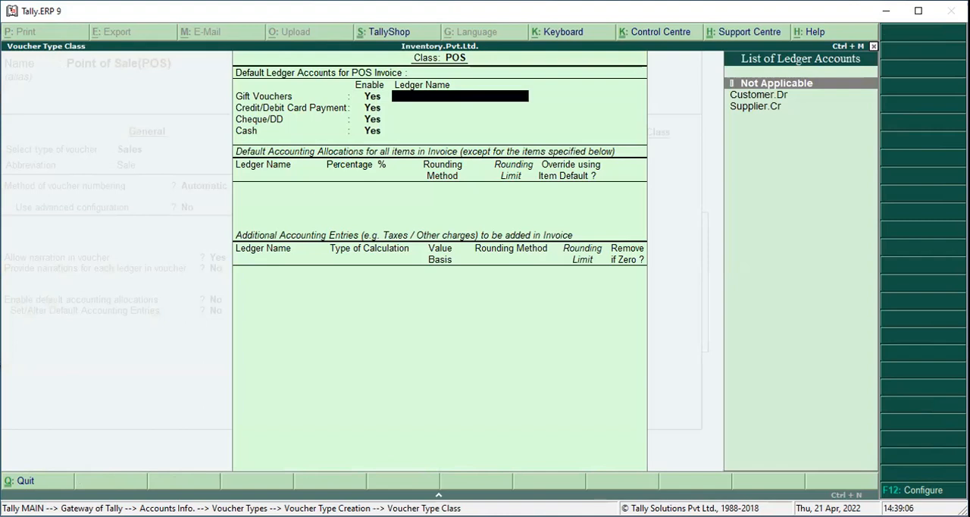
Start a new ledger for the class's gift vouchers and name it Reliance Gift Voucher
key("alt+c")
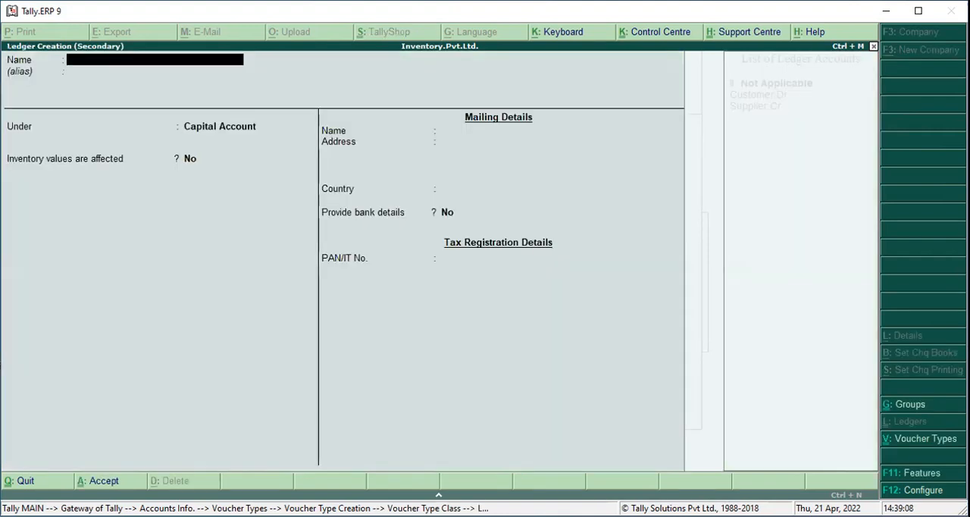
type("Relican")
key("BackSpace")
key("BackSpace")
key("BackSpace")
type("ance")
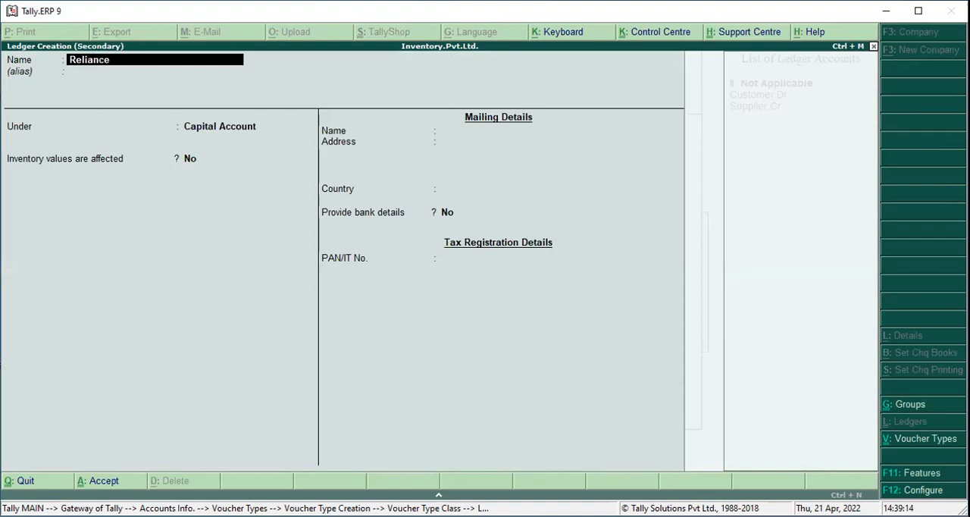
type(" Gift Voucher")
key("Return")
key("Return")
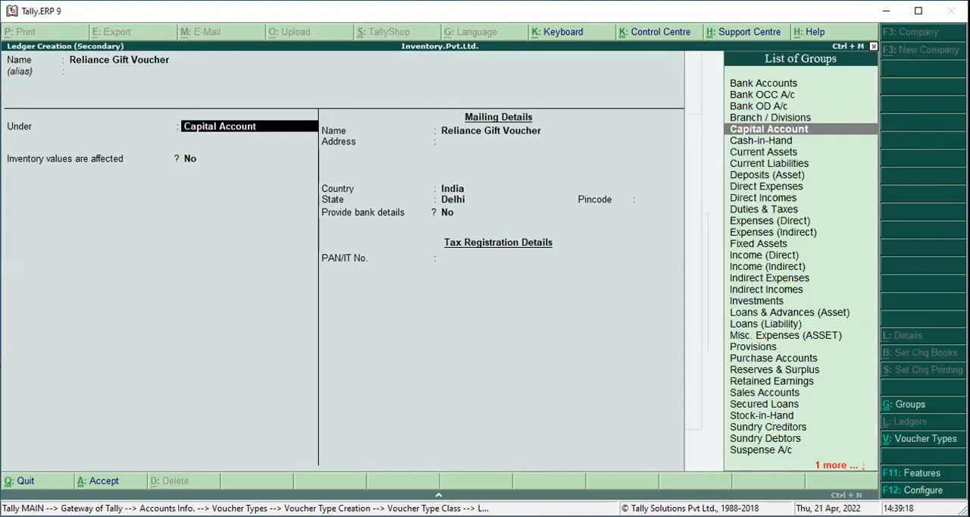
Place the Reliance Gift Voucher ledger under Sundry Debtors with the pricing level Not Applicable, keep the other defaults and save it
type("sund")
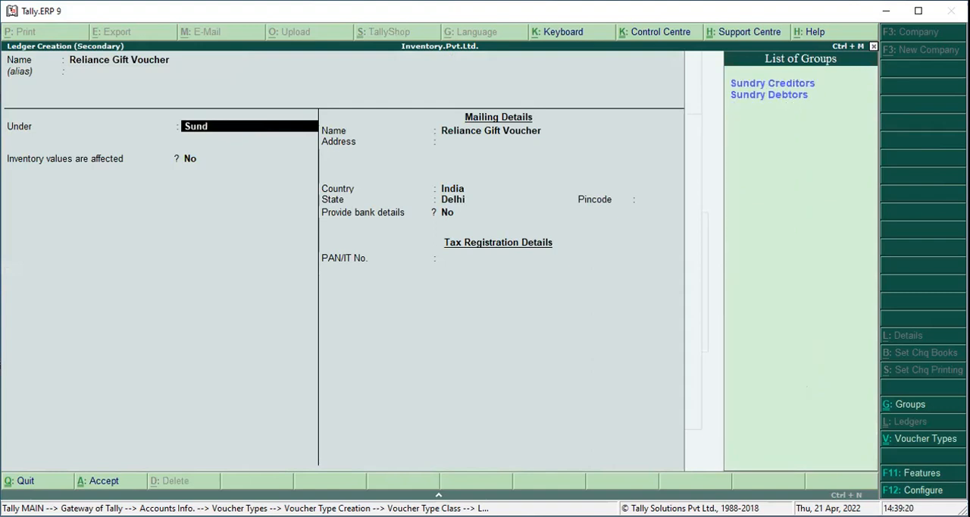
key("Down")
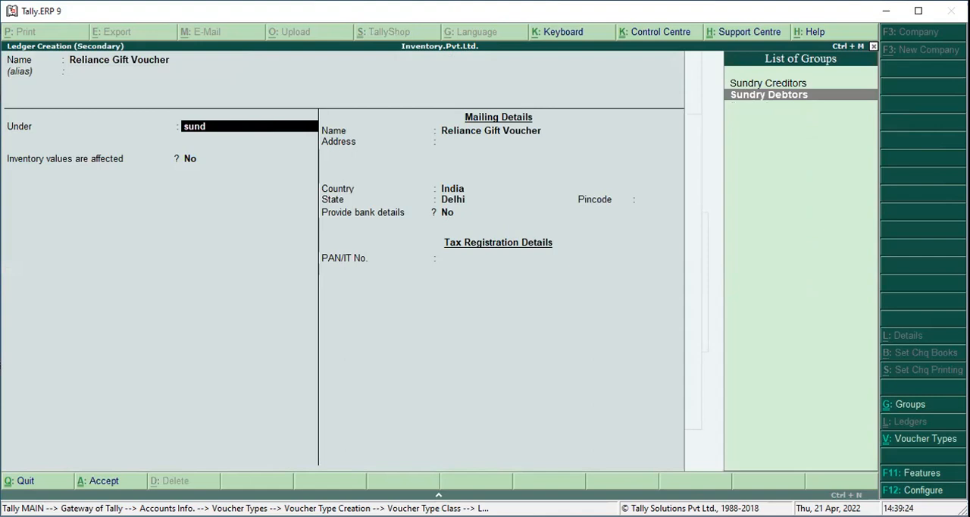
key("Return")
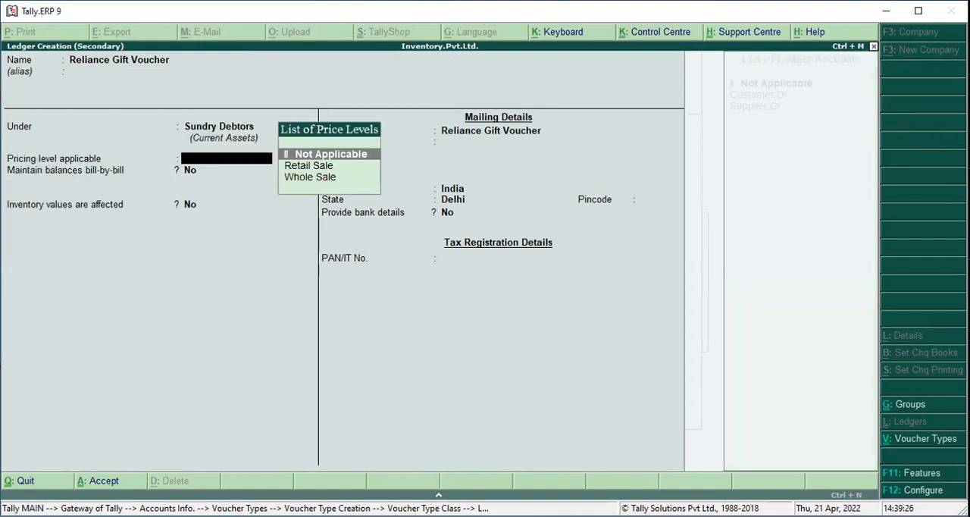
key("Return")
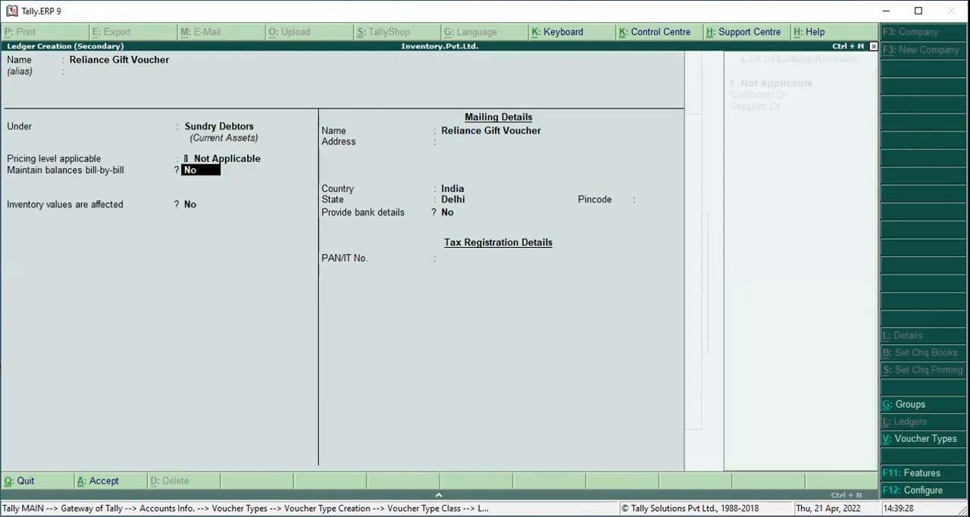
key("Return")
key("Return")
key("Return")
key("Return")
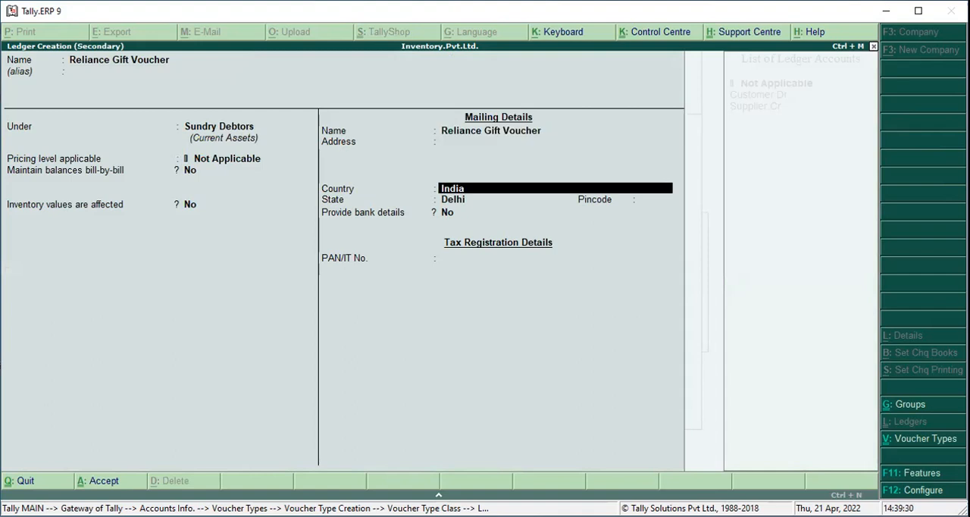
key("Return")
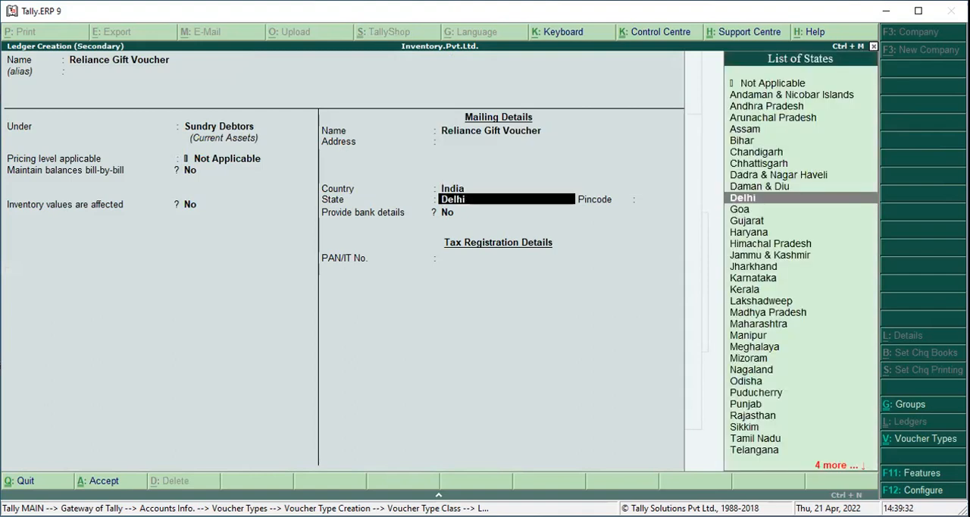
key("Return")
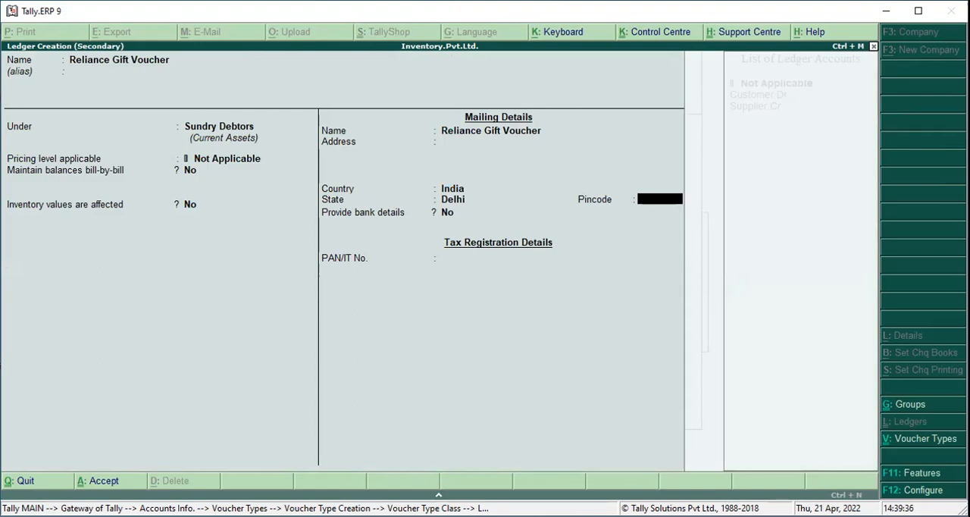
key("Return")
key("Return")
key("ctrl+a")
key("Return")
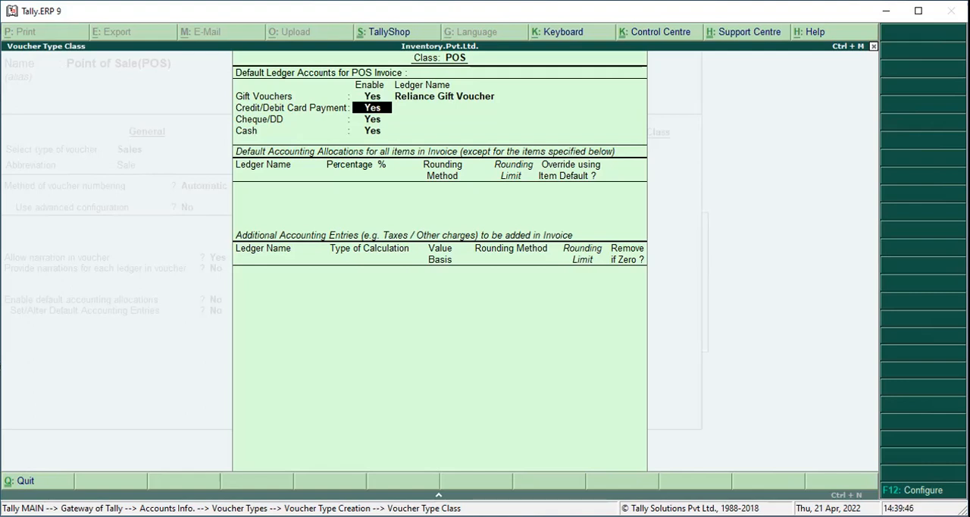
Keep credit/debit card payment enabled and create its ledger Credit/Debit Card A/c under Bank Accounts
key("Return")
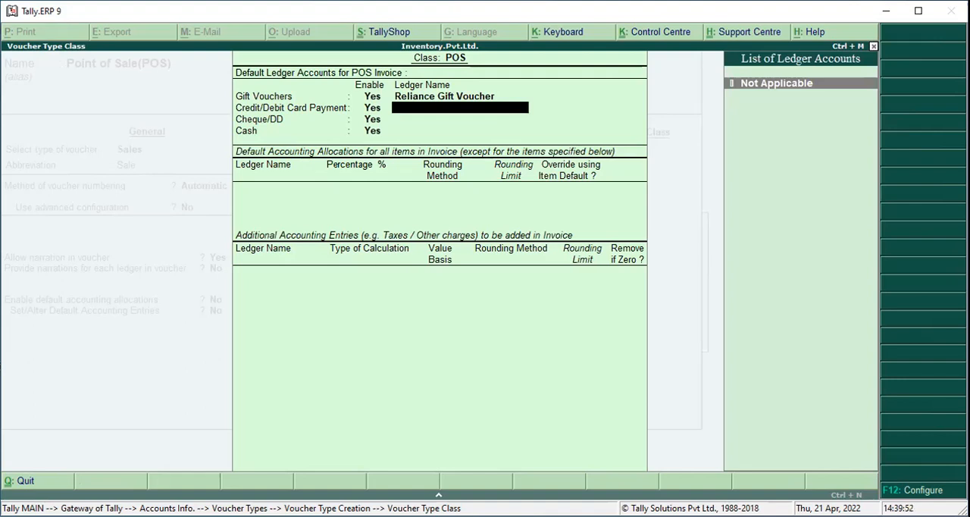
key("alt+c")
type("Credit")
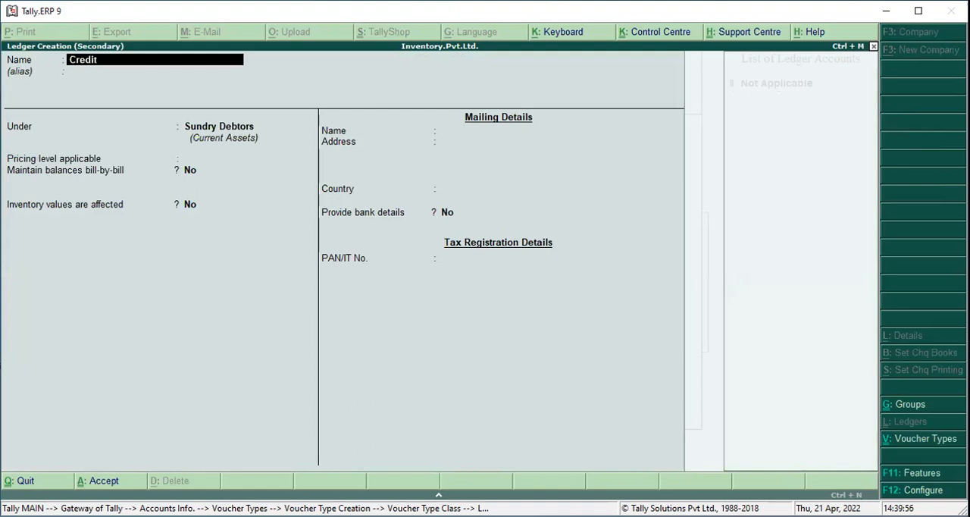
type("/Debit Card A/c")
key("Return")
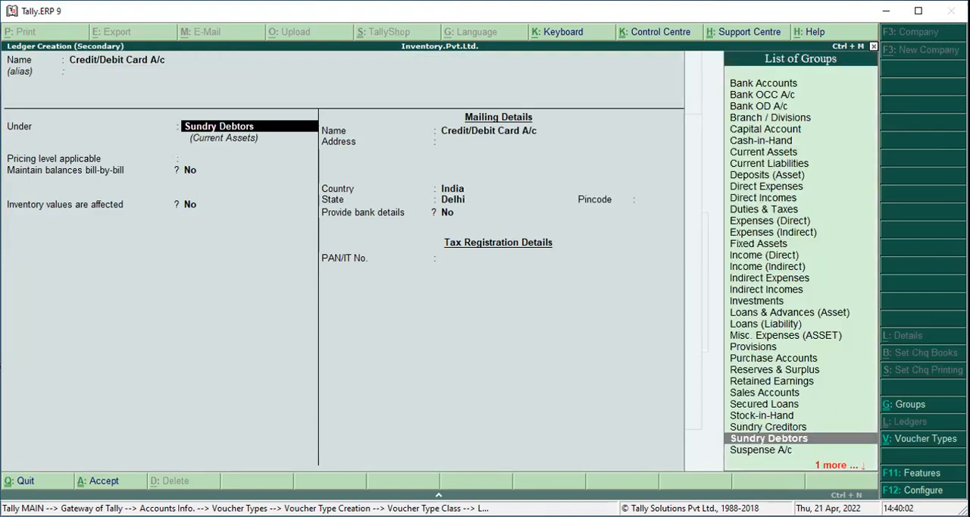
type("Ban")
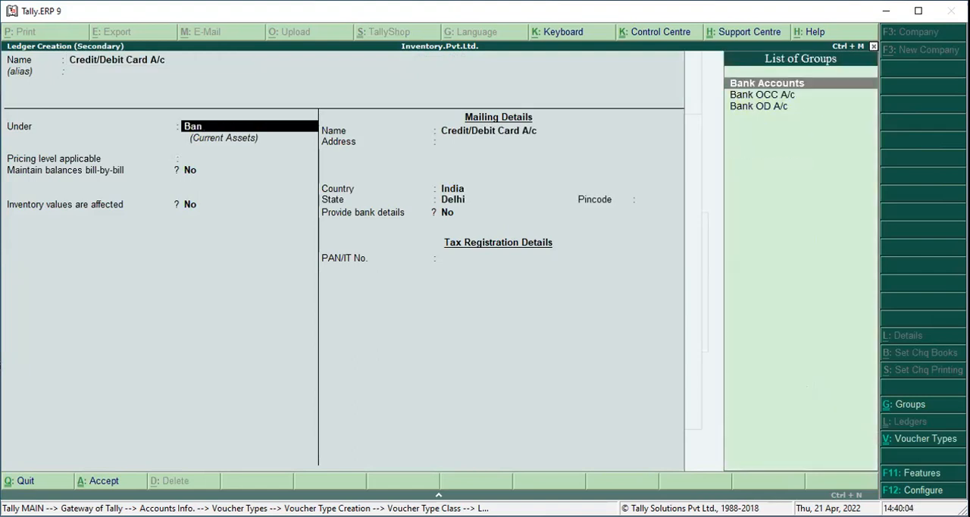
key("Return")
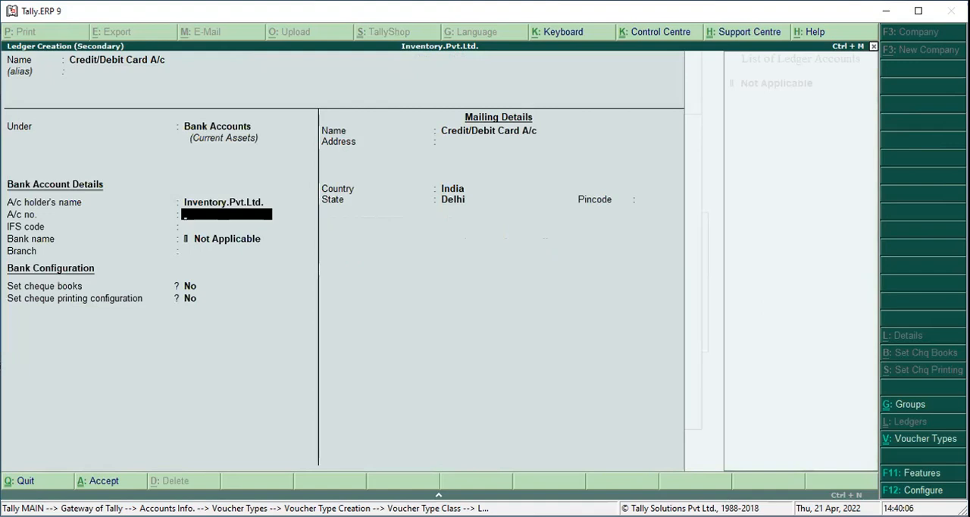
key("ctrl+a")
key("Return")
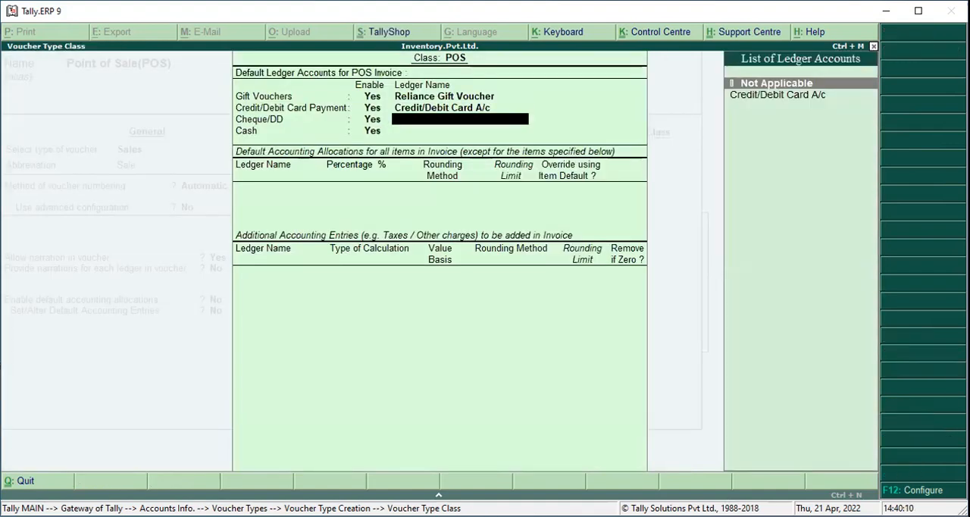
Create the ledger Cheque/DD A/c under Bank Accounts for cheque/DD payments and save it
key("alt+c")
type("Cheq")
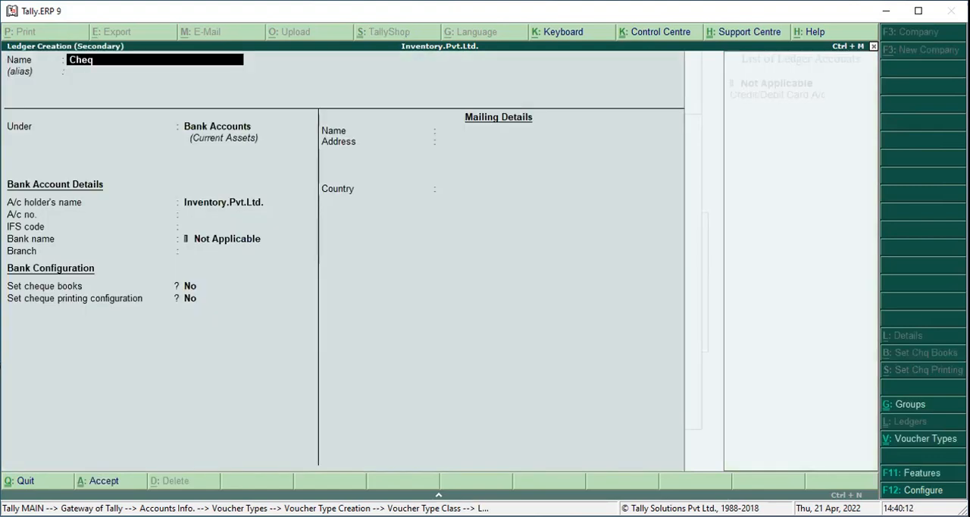
type("ue/DD A/c")
key("Return")
key("Return")
key("Return")
key("Return")
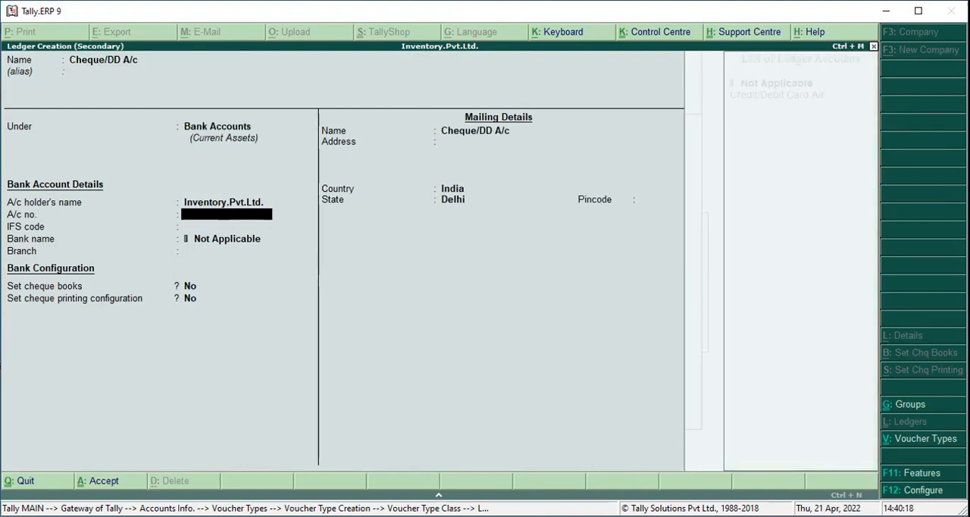
key("ctrl+a")
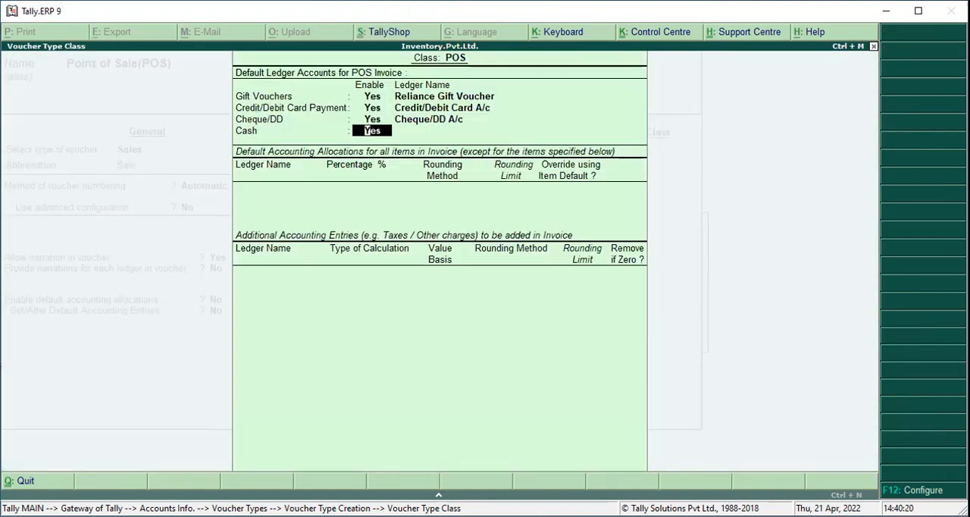
Keep cash payment enabled for the POS class and assign the Cash ledger to it
key("Return")
key("Down")
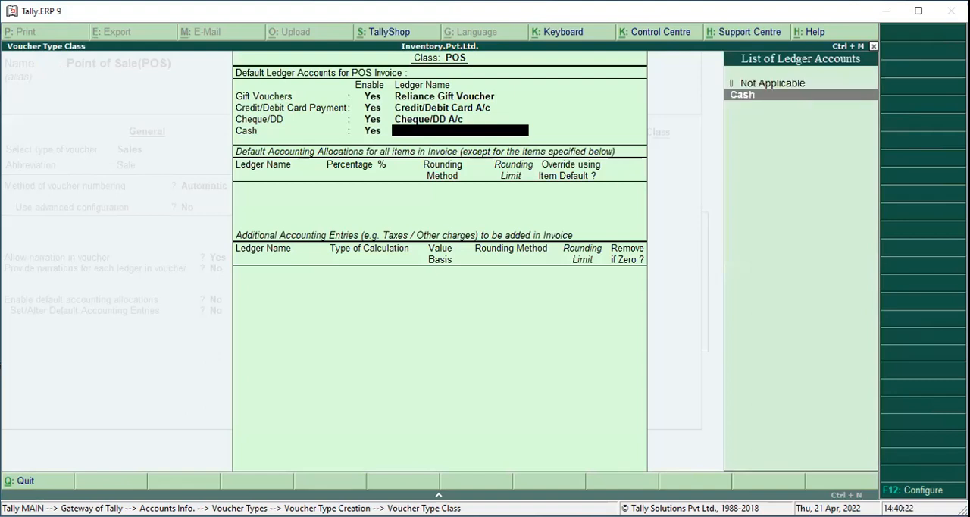
key("Return")
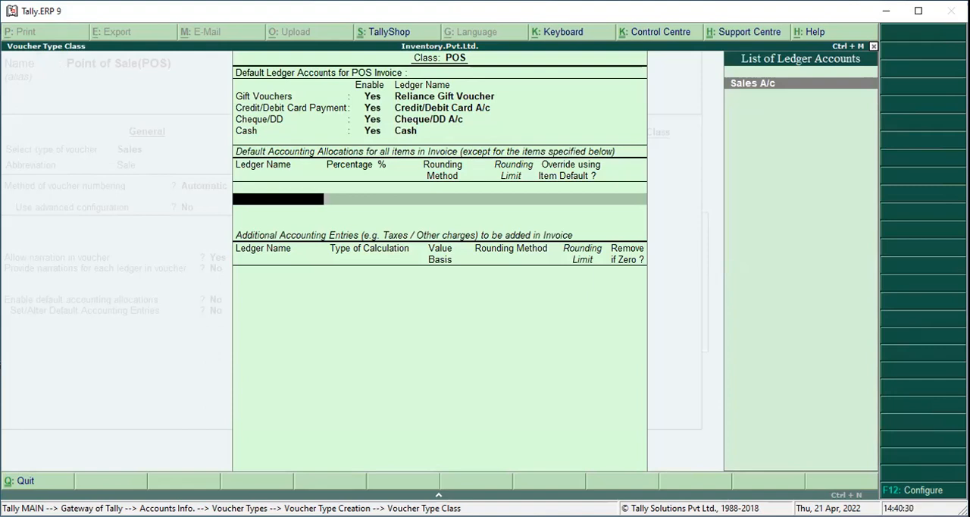
Allocate all invoice items 100% to Sales A/c without overriding item defaults, add no additional entries, and save the POS voucher type
key("Return")
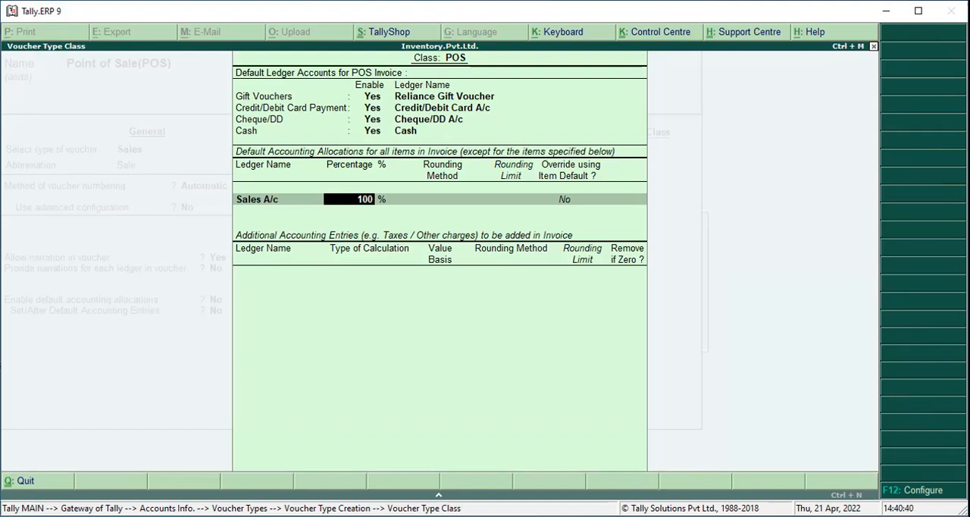
key("Return")
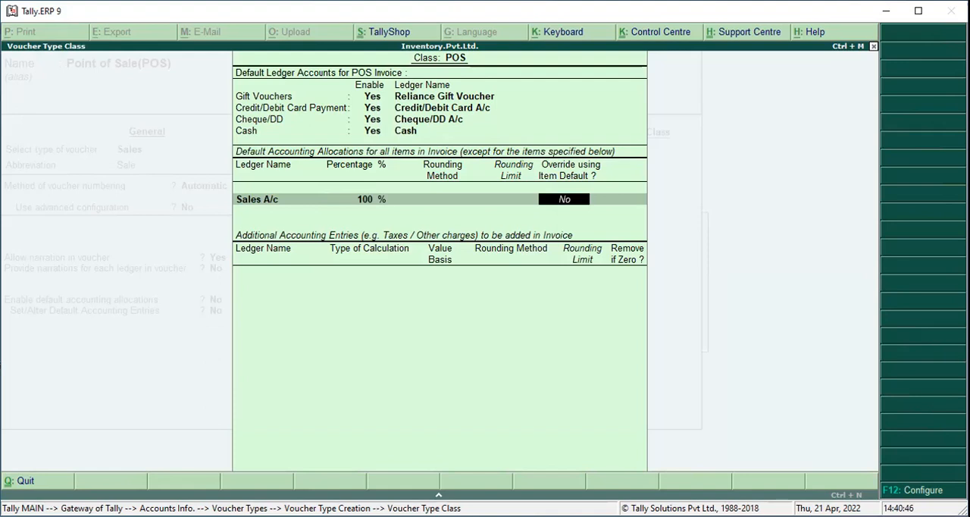
key("Return")
key("Return")
key("Return")
Leave voucher type creation, return to the Gateway of Tally and open accounting voucher entry
key("Return")
key("Return")
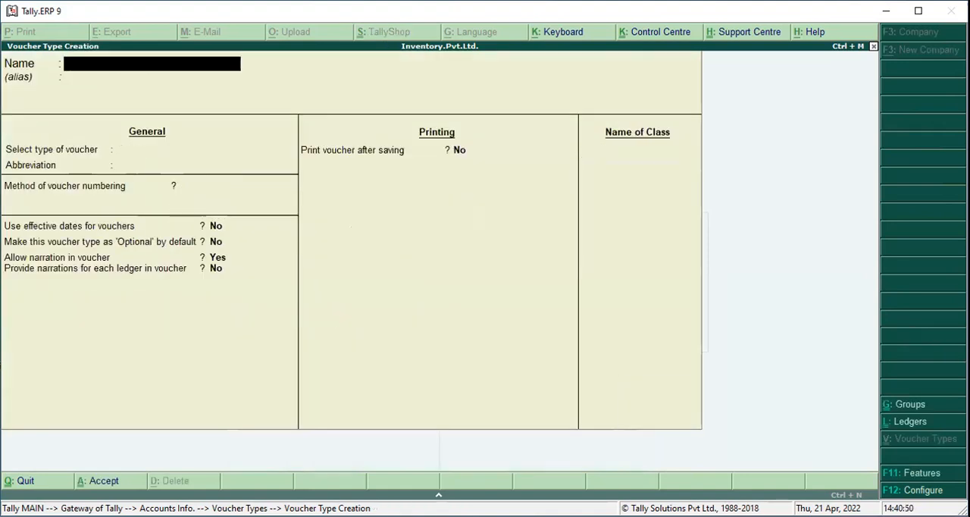
key("Escape")
key("Return")
key("Escape")
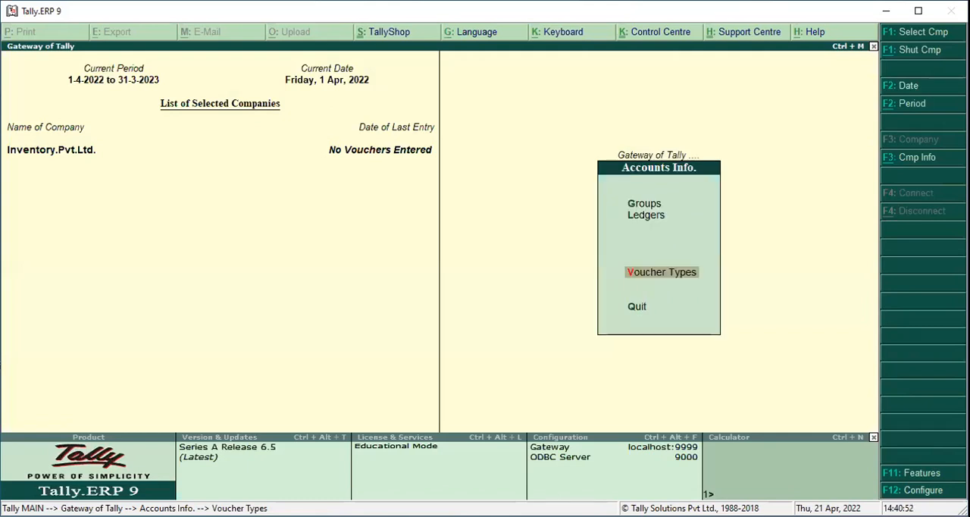
key("Escape")
key("Down")
key("Down")
key("Down")
key("Up")
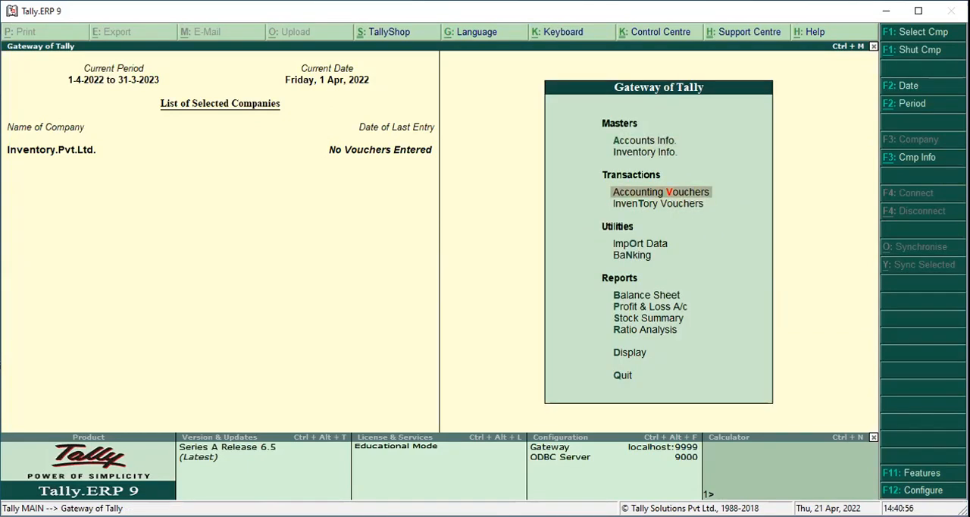
key("Return")
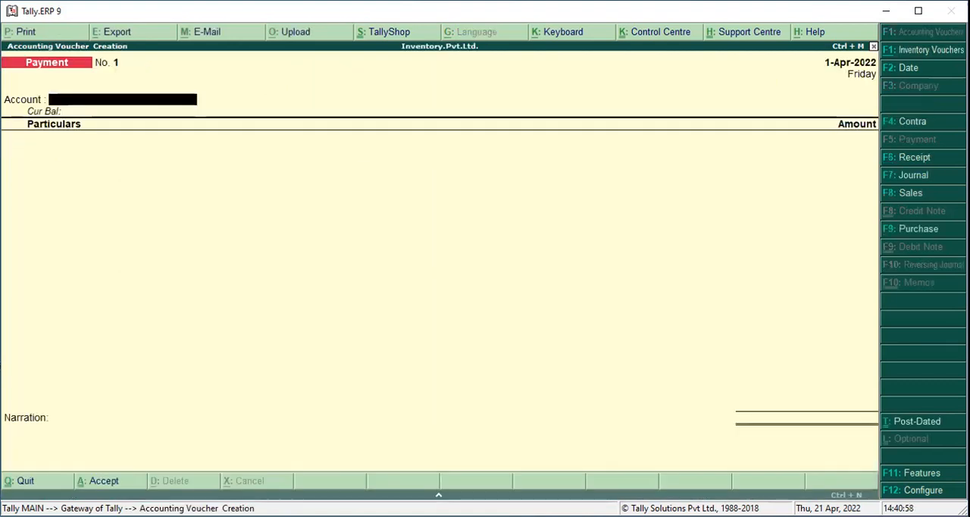
Record a receipt voucher with Cash as the account and Capital A/c for 2,80,00,00,000, and save it without narration
key("F6")
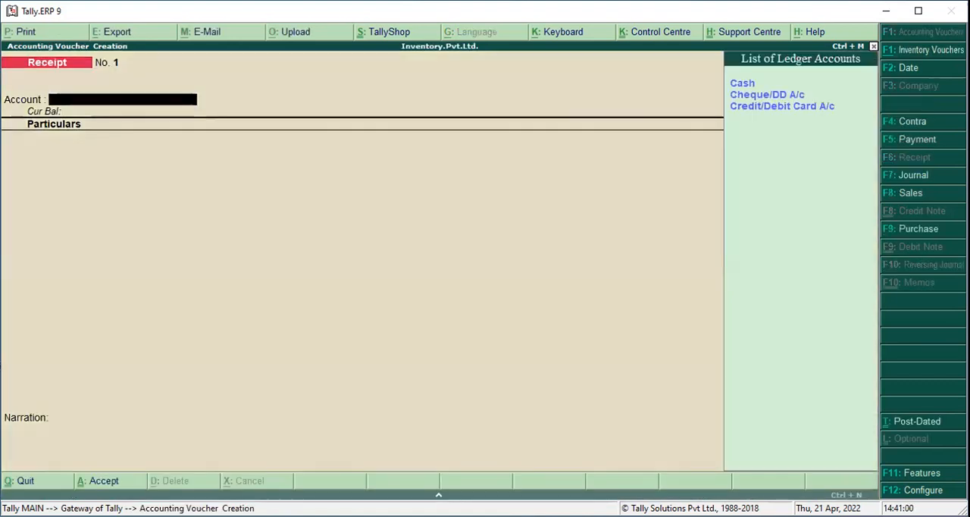
key("Return")
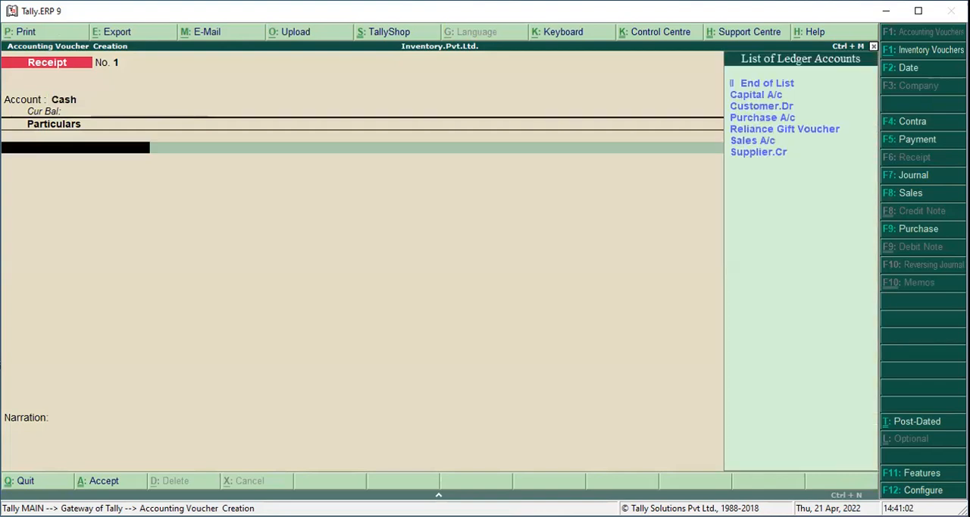
key("Down")
key("Return")
type("2,80,00,00,000")
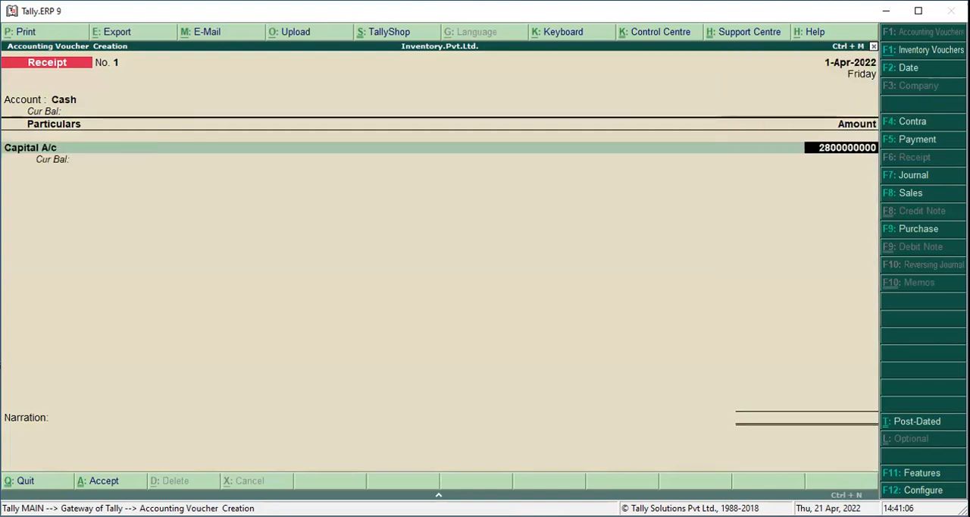
key("Return")
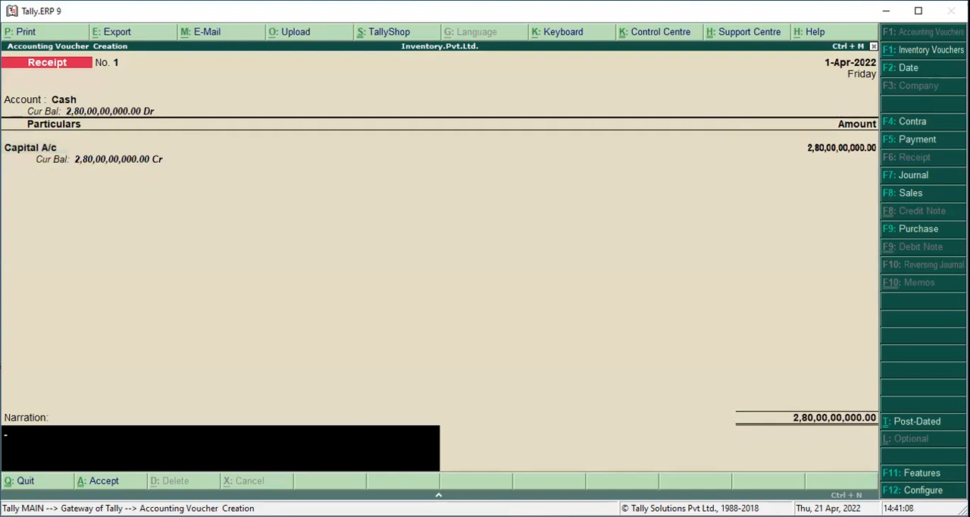
key("ctrl+a")
Start a purchase voucher as an item invoice with supplier invoice number pur/01, keeping the date 1-Apr-2022
key("F9")
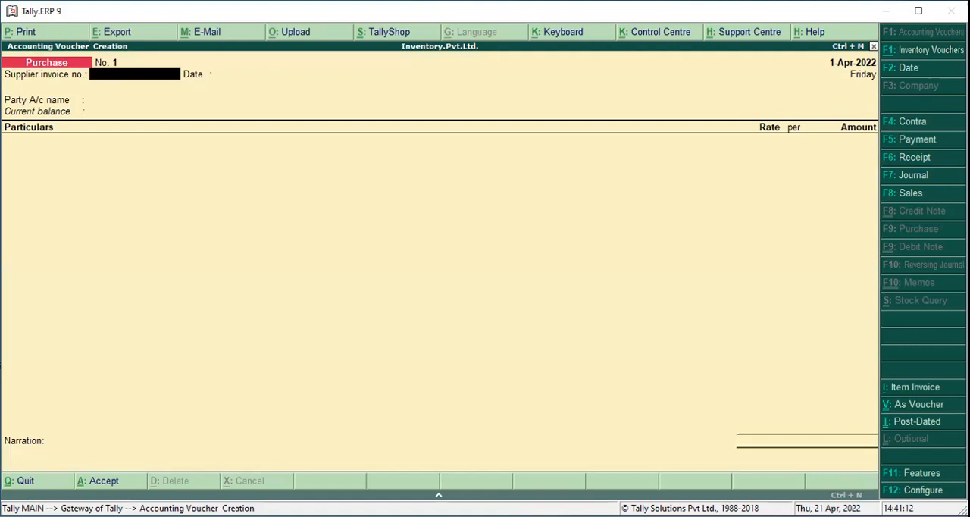
type("pur/01")
key("Return")
key("Return")
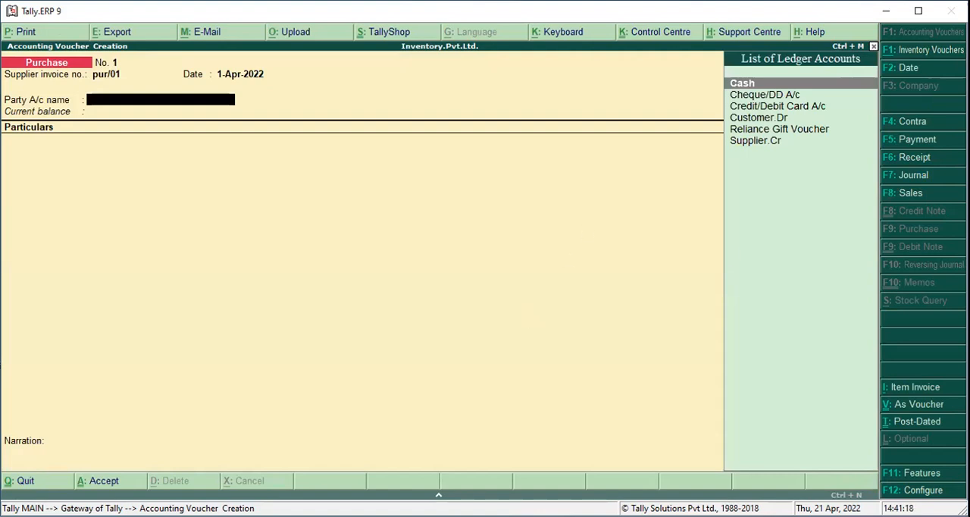
key("alt+i")
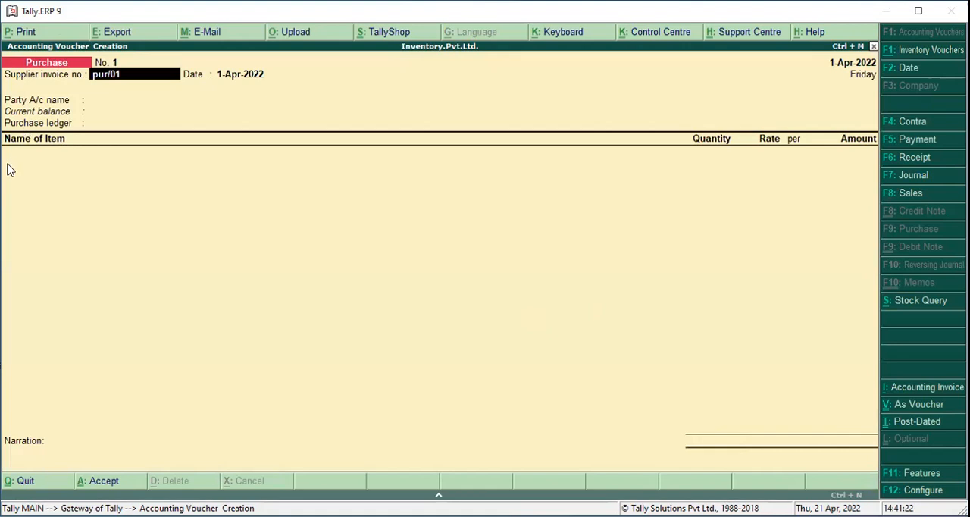
key("Return")
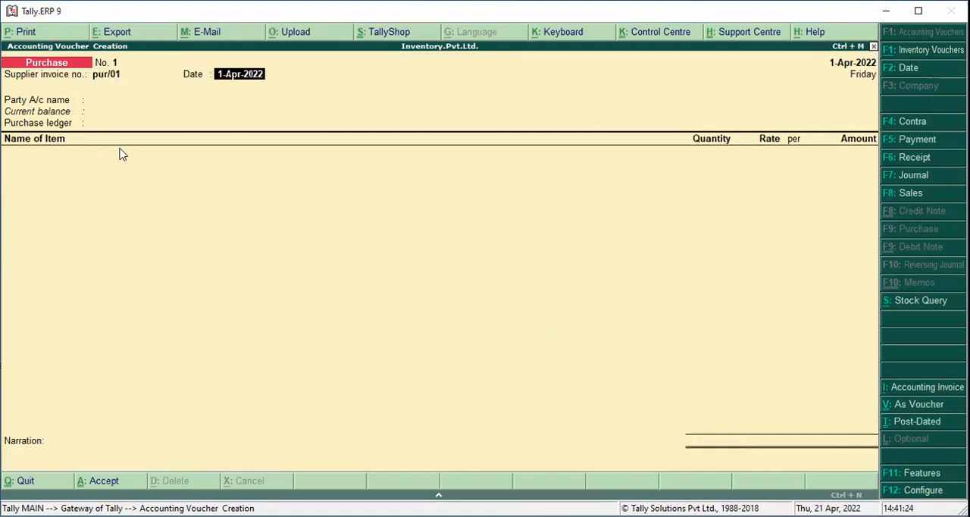
key("Return")
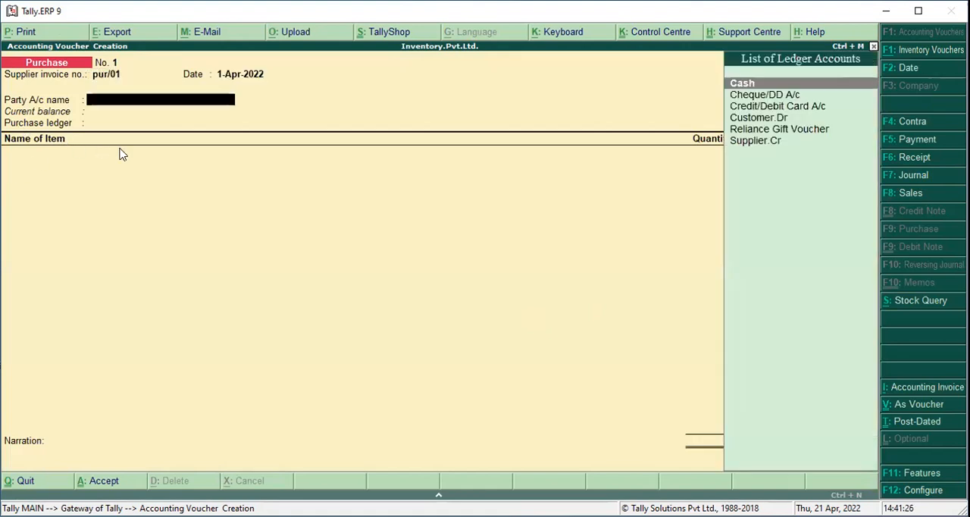
Choose Supplier.Cr as the party, accept its default party details, and set the purchase ledger to Purchase A/c
key("Down")
key("Down")
key("Down")
key("Down")
key("Down")
key("Return")
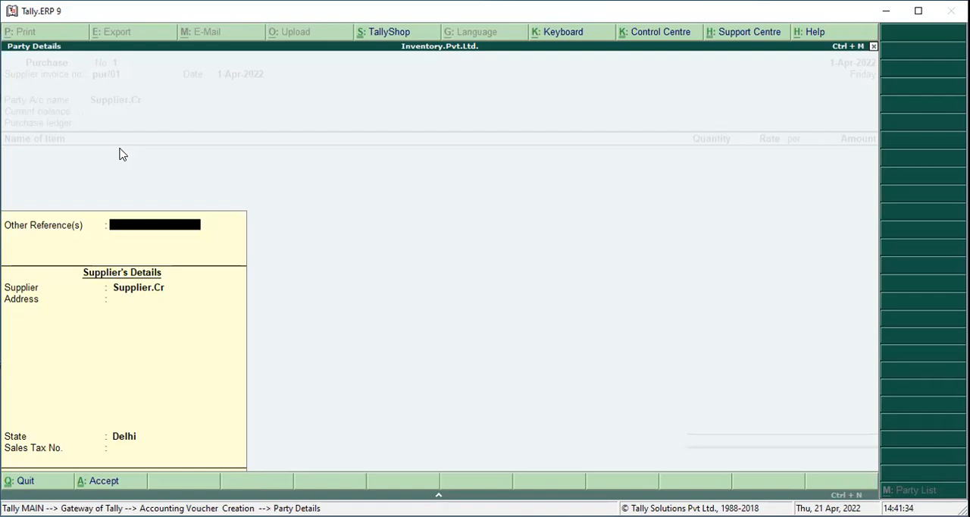
key("Return")
key("Return")
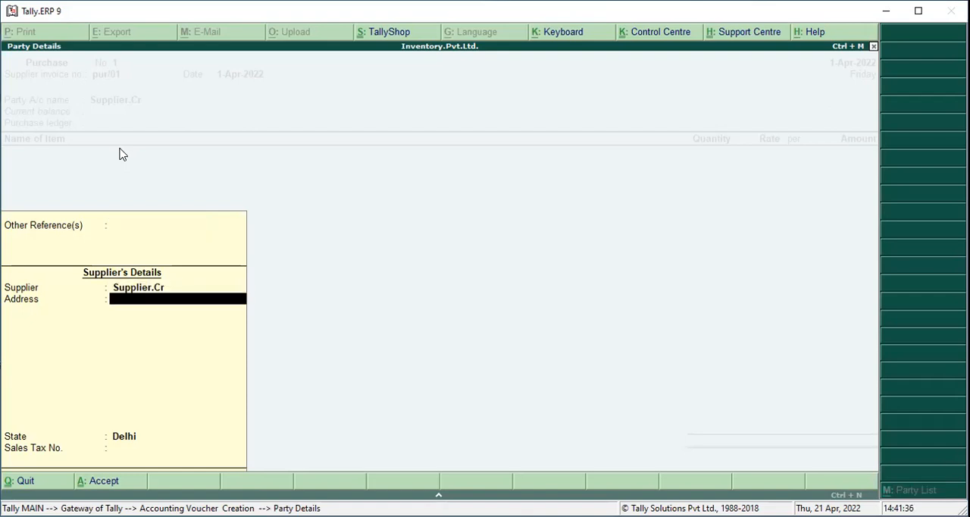
key("Return")
key("Return")
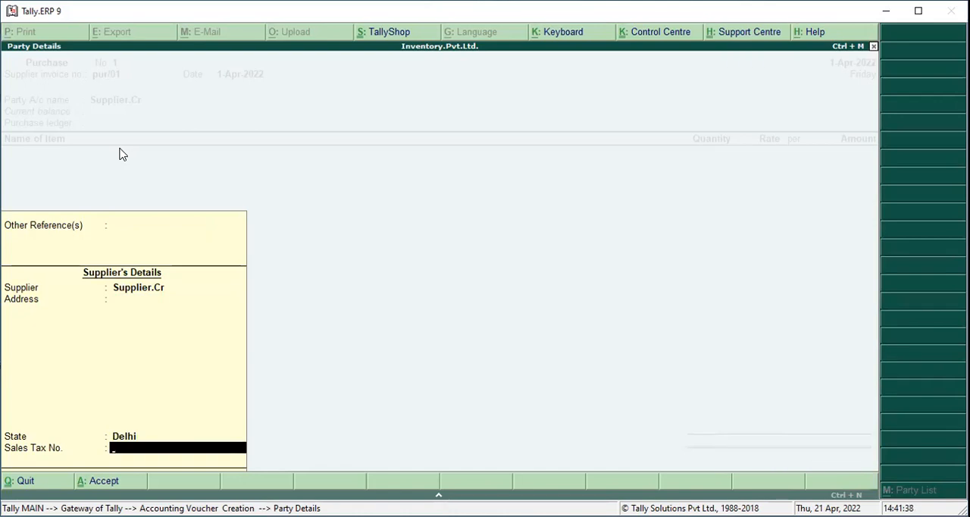
key("Return")
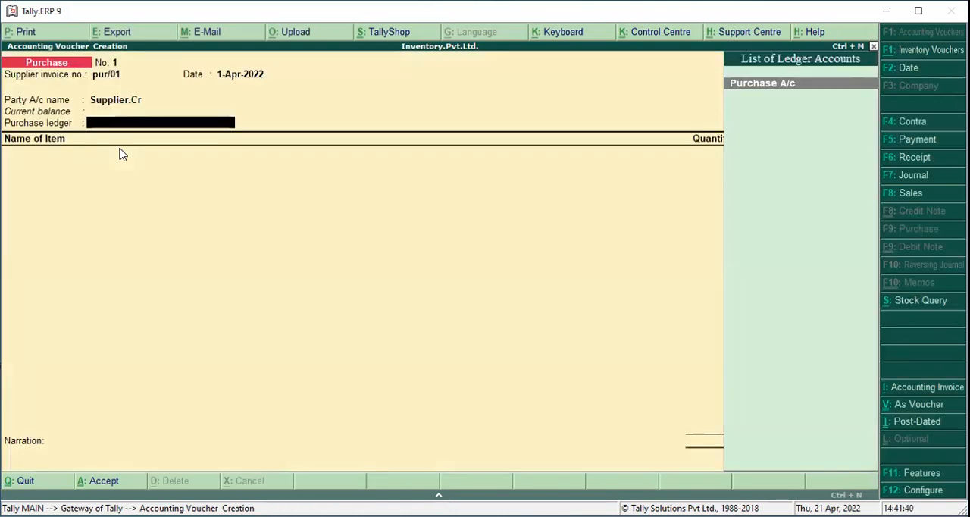
key("Return")
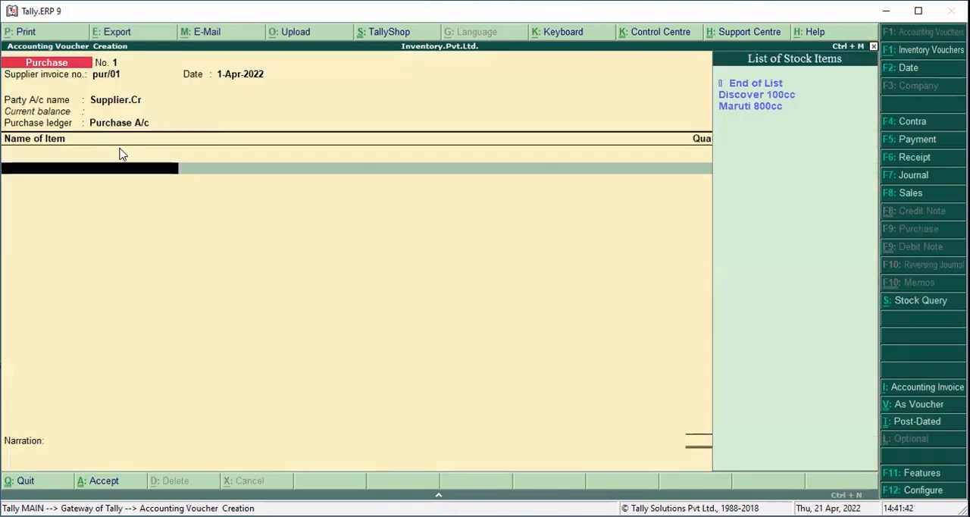
Add the stock item Discover 100cc to the purchase and allocate a quantity of 50 to the Delhi godown
key("Down")
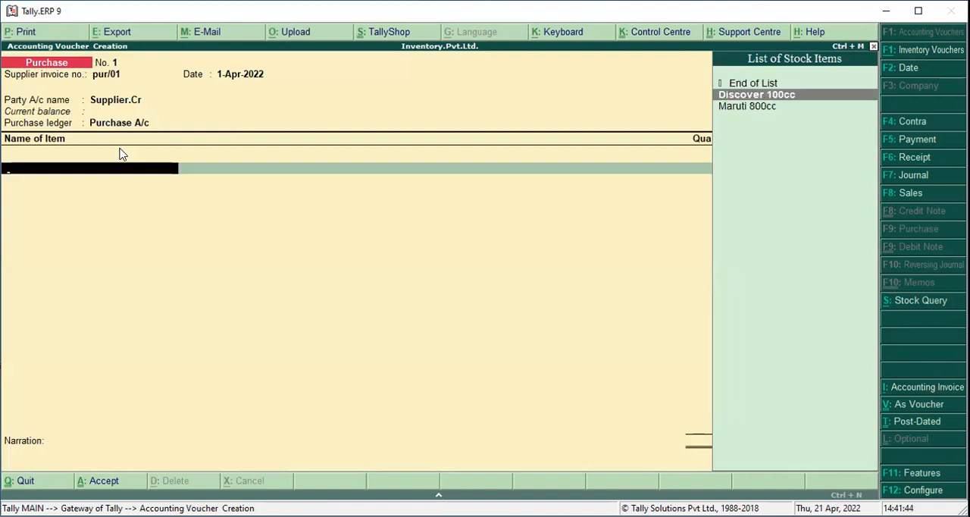
key("Return")
key("Down")
key("Down")
key("Down")
key("Up")
key("Up")
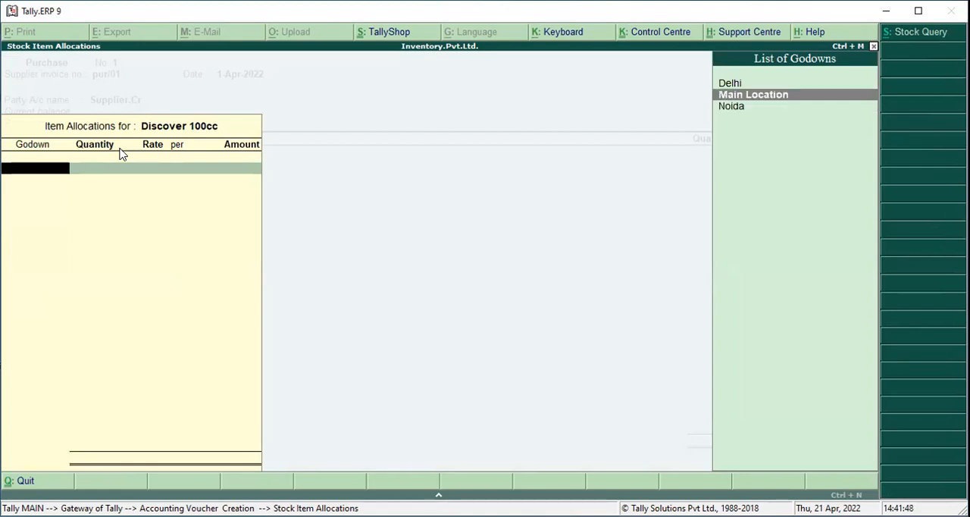
key("Return")
type("50")
key("Return")
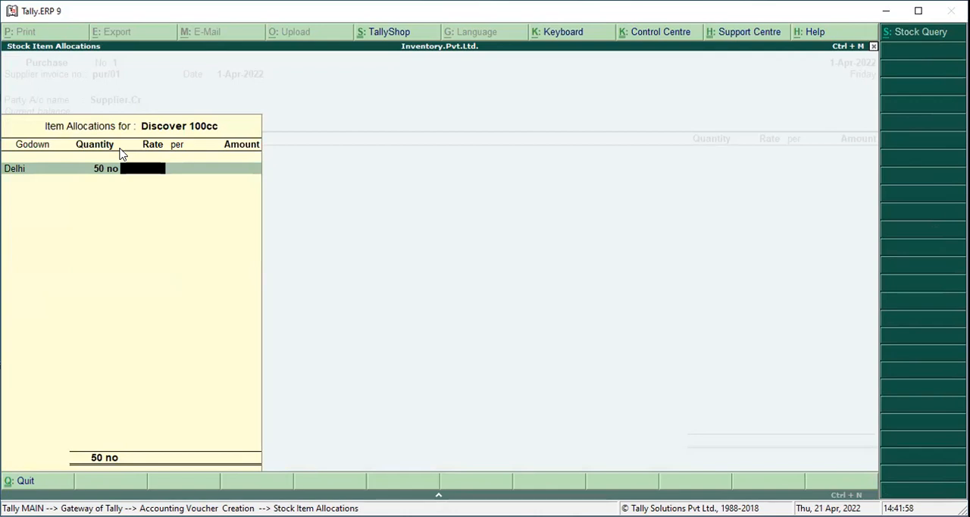
key("BackSpace")
key("BackSpace")
key("BackSpace")
key("Return")
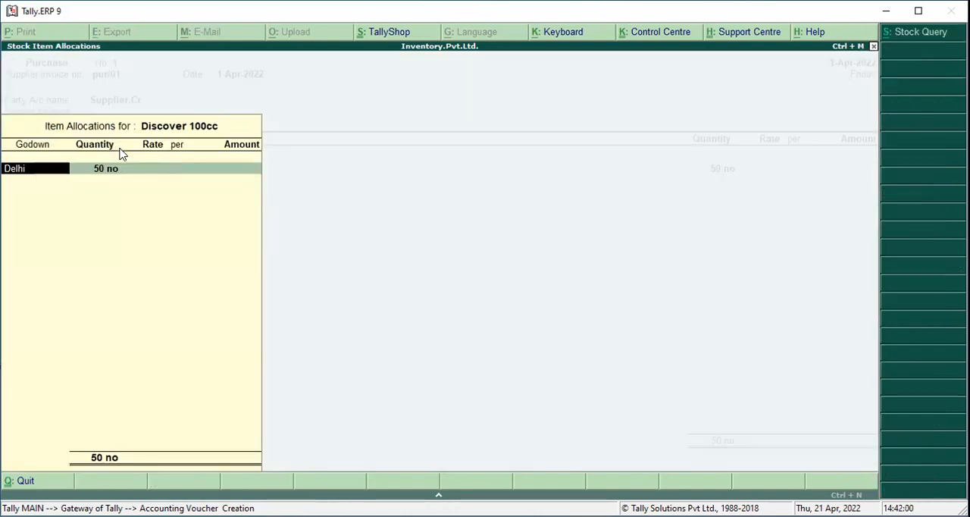
key("Return")
key("Return")
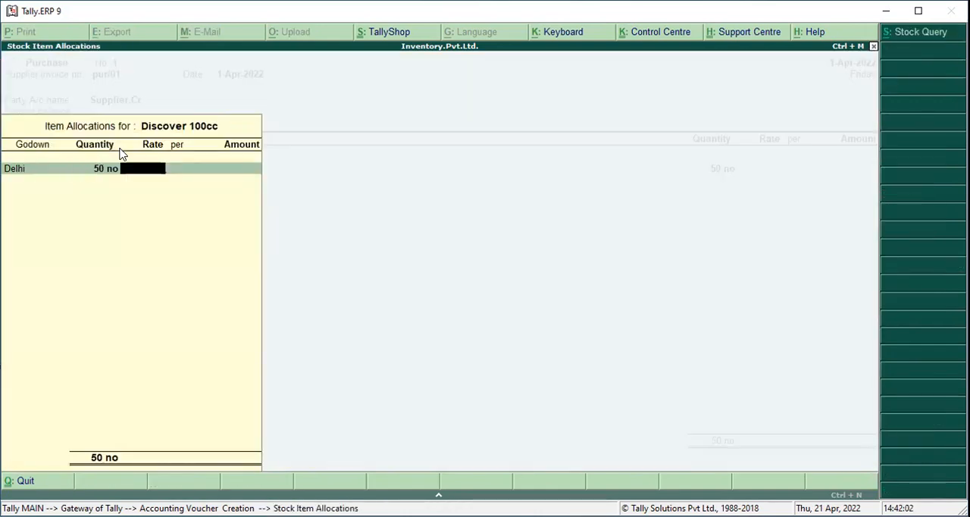
Set the Discover 100cc rate to 65,000 per no and complete its item allocation
type("65000")
key("Return")
key("Return")
key("Return")
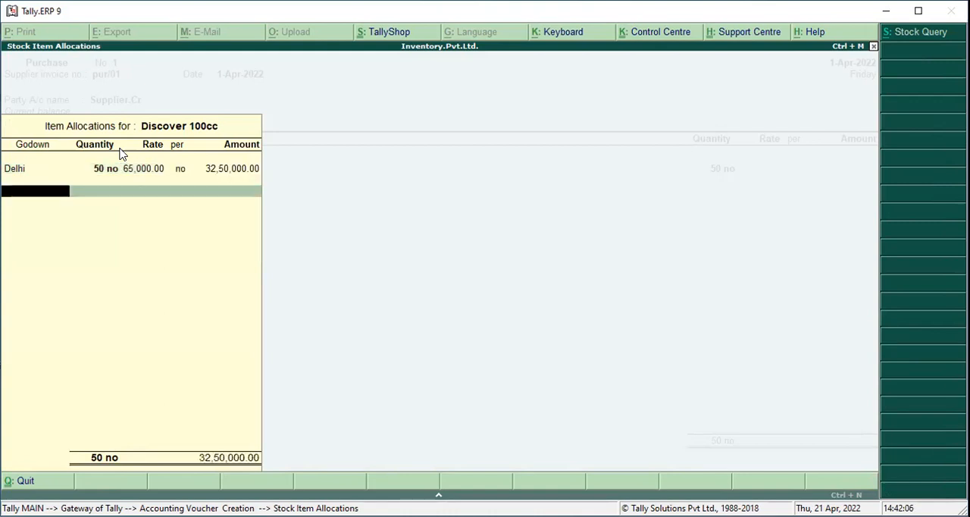
Add the stock item Maruti 800cc to the purchase and allocate a quantity of 100 to the Noida godown
key("Return")
key("Return")
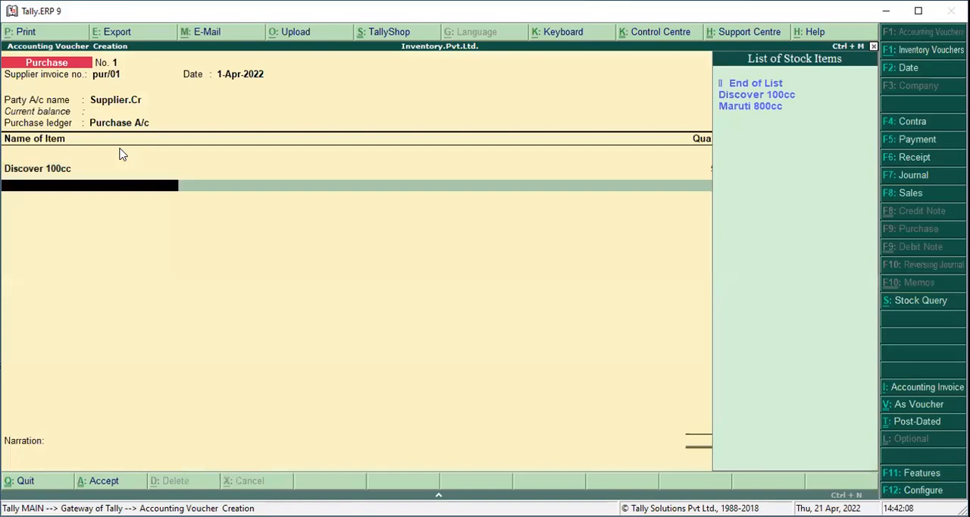
key("Down")
key("Down")
key("Return")
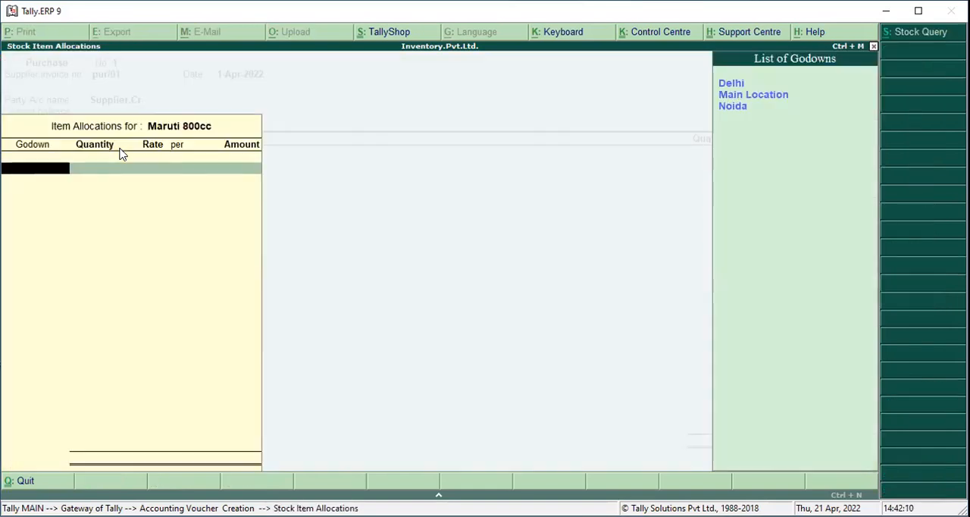
key("Down")
key("Down")
key("Return")
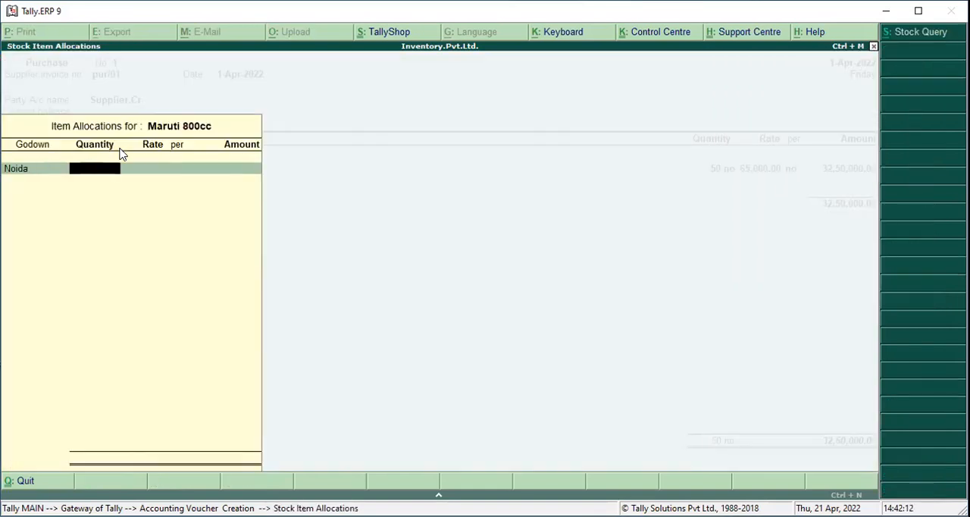
type("1000")
key("BackSpace")
key("Return")
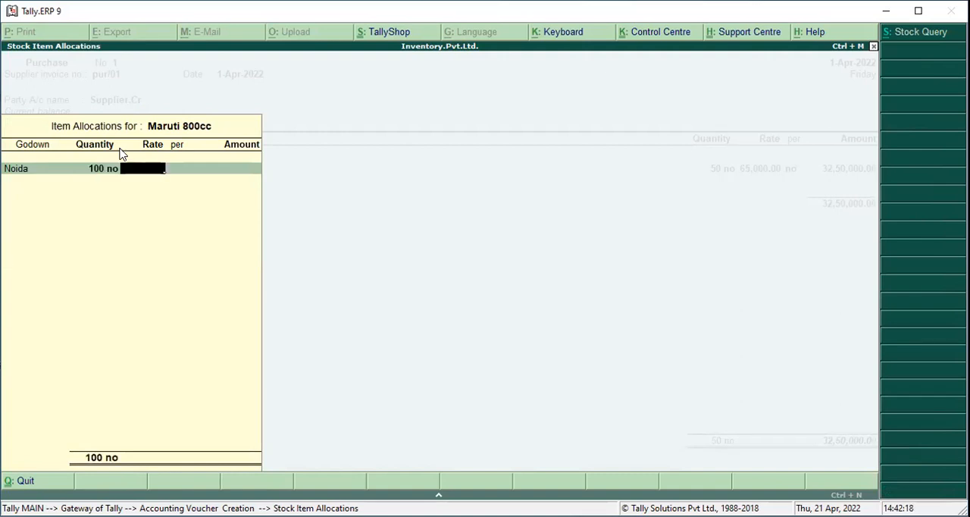
Set the Maruti 800cc rate to 3,50,000 per no and complete its item allocation
type("3,50,000")
key("Return")
key("Return")
key("Return")
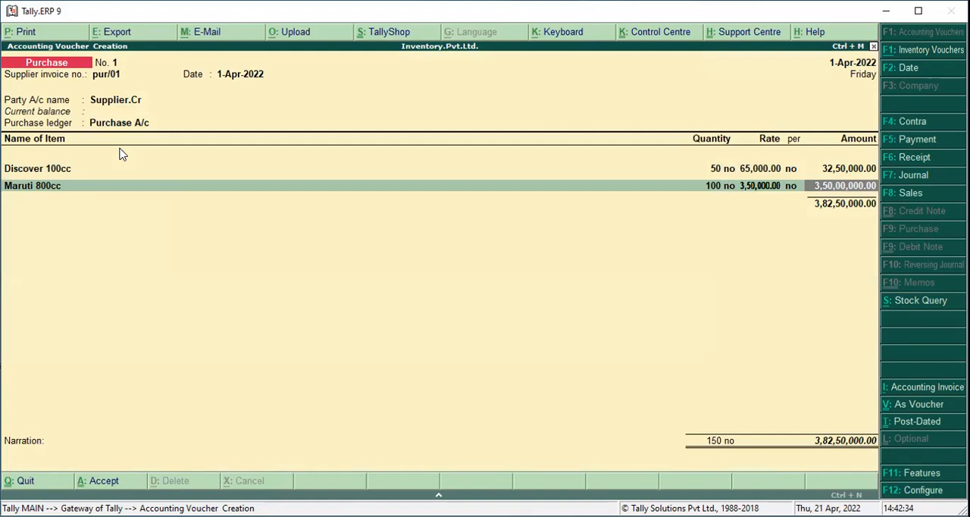
End the item list and save the purchase voucher without narration
key("Return")
key("Return")
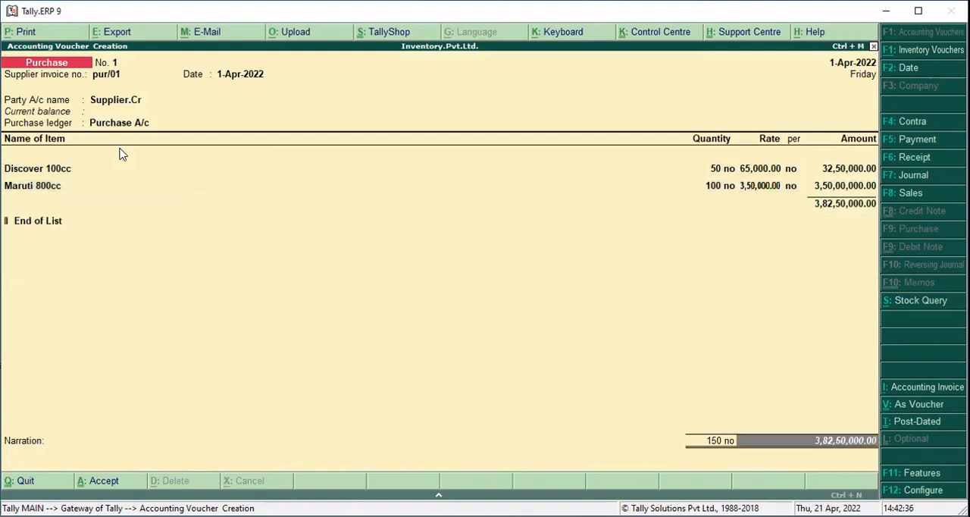
key("Return")
key("Return")
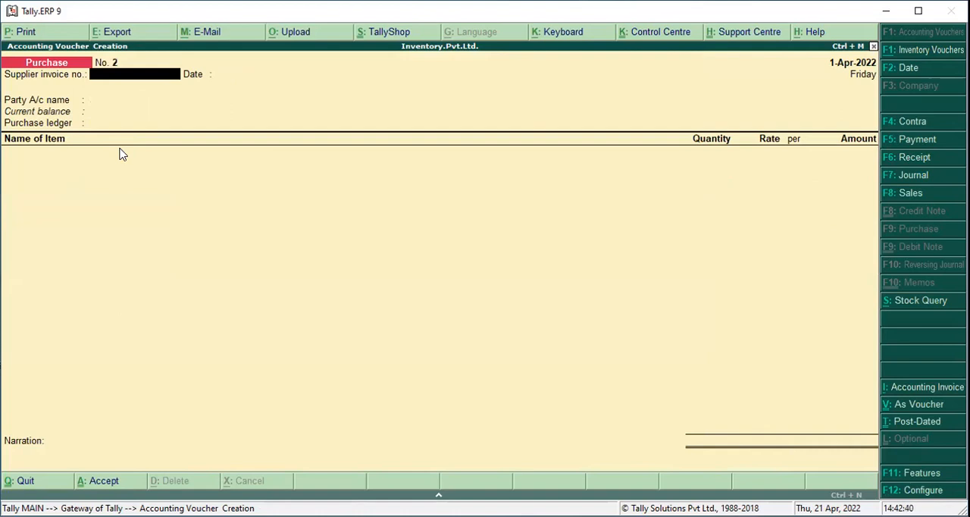
Start a payment voucher with Cash as the account and Supplier.Cr as the ledger being paid
key("F5")
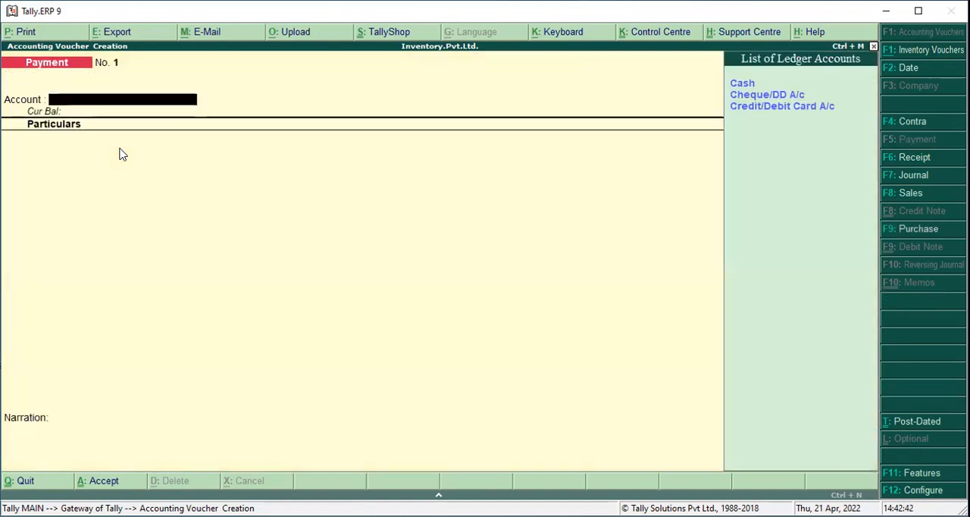
key("Down")
key("Down")
key("Down")
key("Up")
key("Up")
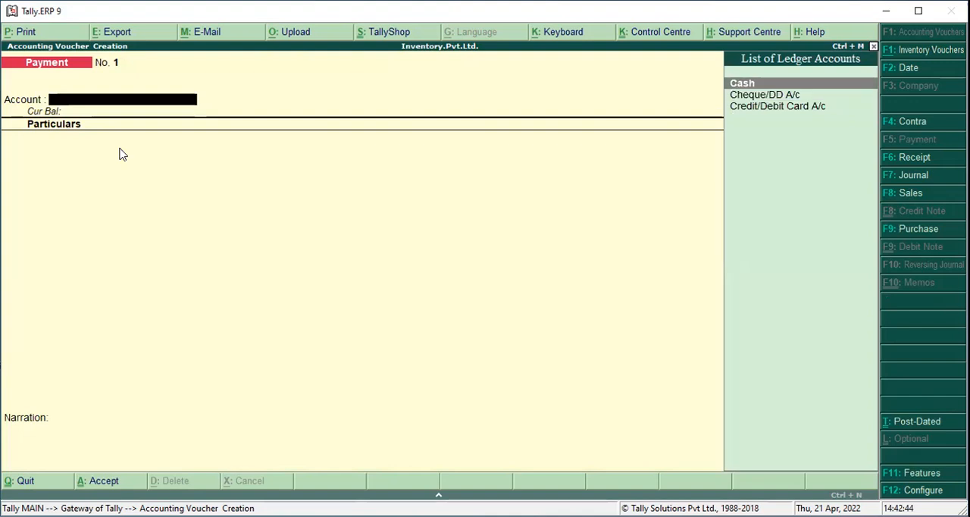
key("Return")
key("Down")
key("Down")
key("Down")
key("Down")
key("Down")
key("Down")
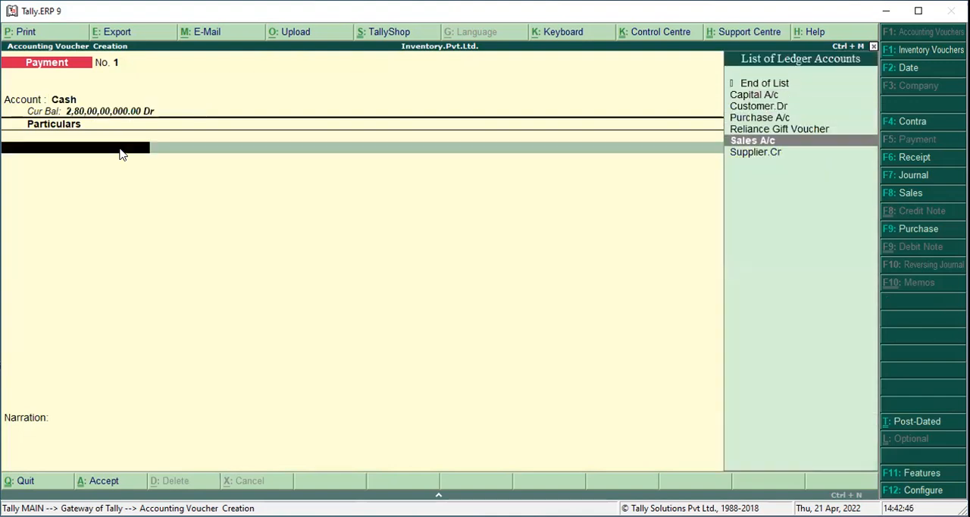
key("Return")
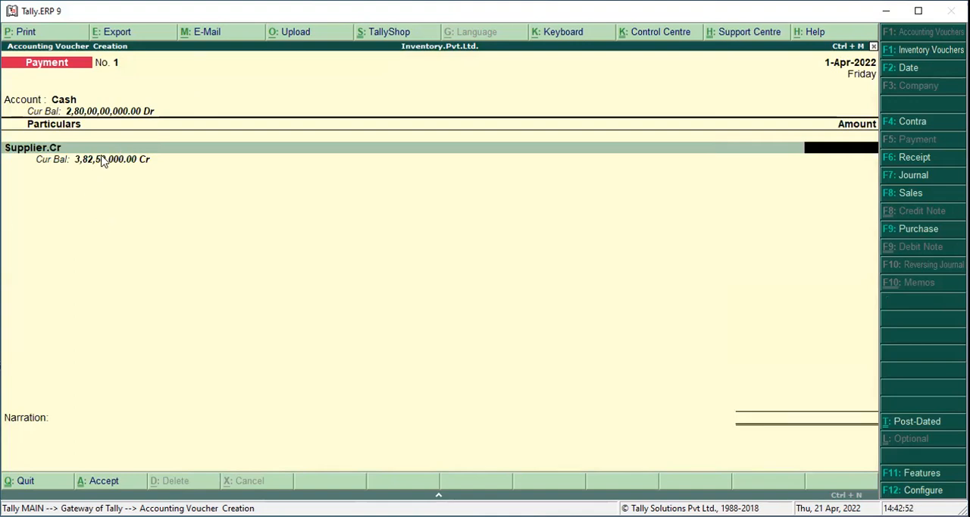
Enter 3,82,50,000 as the amount paid to Supplier.Cr and save the payment voucher without narration
type("3,82,")
type("50,00")
type("0")
key("Return")
key("Return")
key("Return")
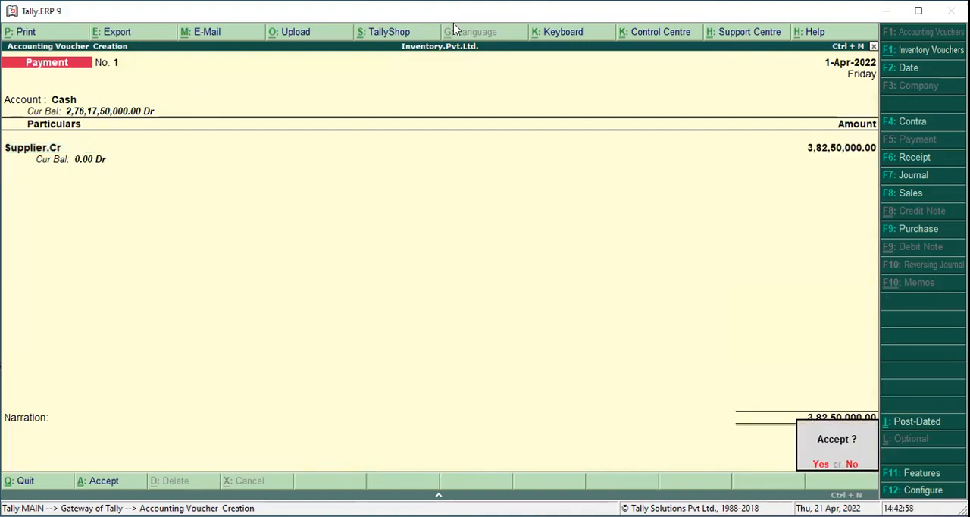
key("Return")
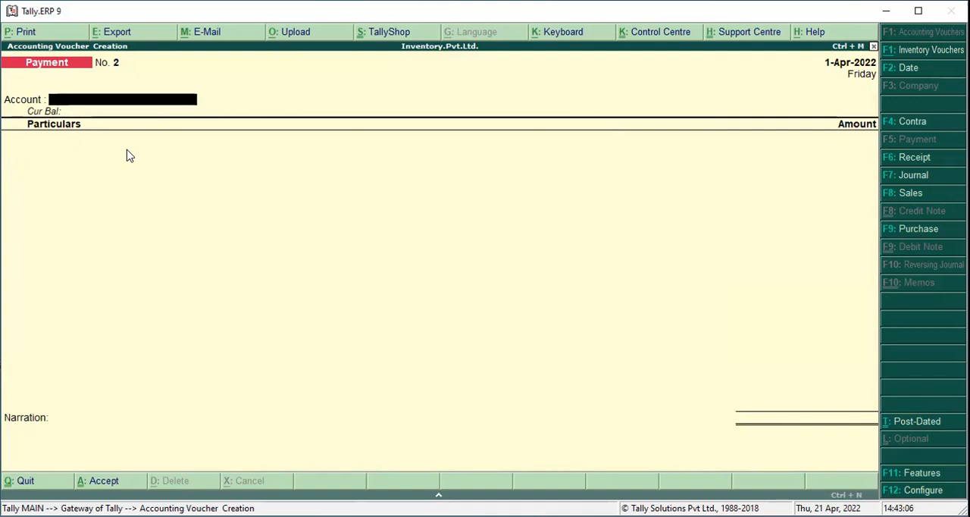
Start a Point of Sale(POS) sales voucher using the POS voucher class and the Delhi godown
key("F8")
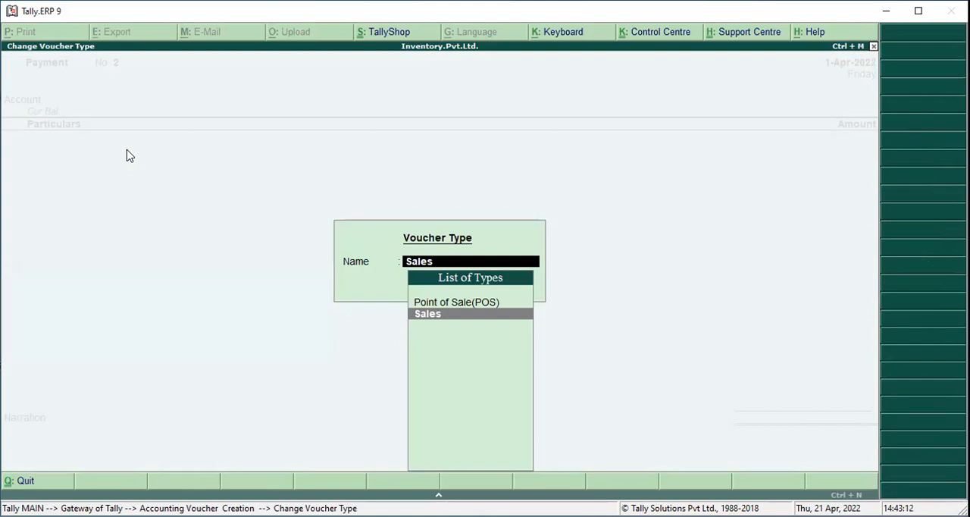
key("Up")
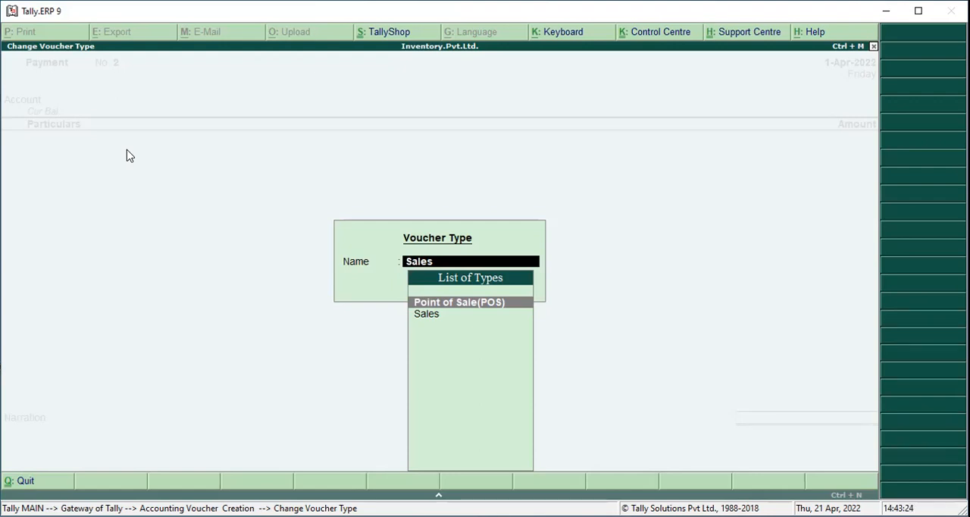
key("Return")
key("Down")
key("Return")
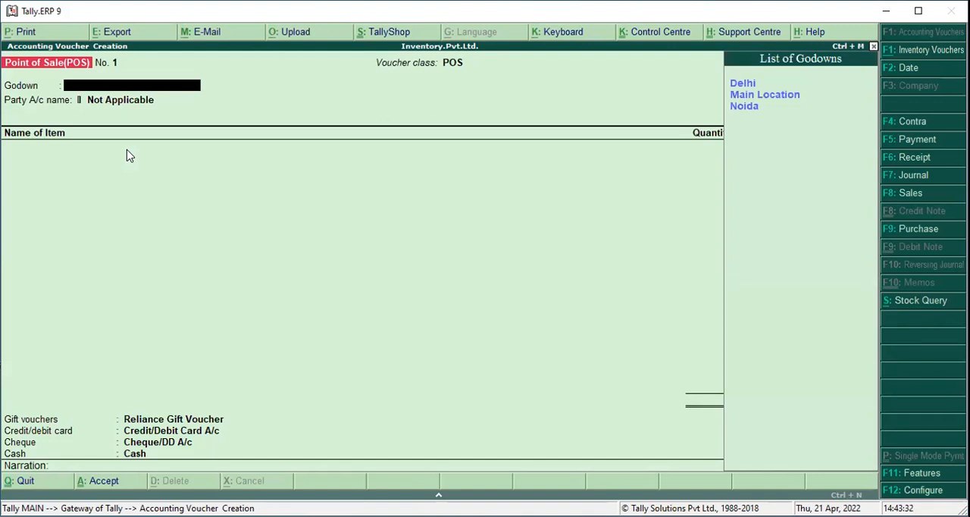
key("Return")
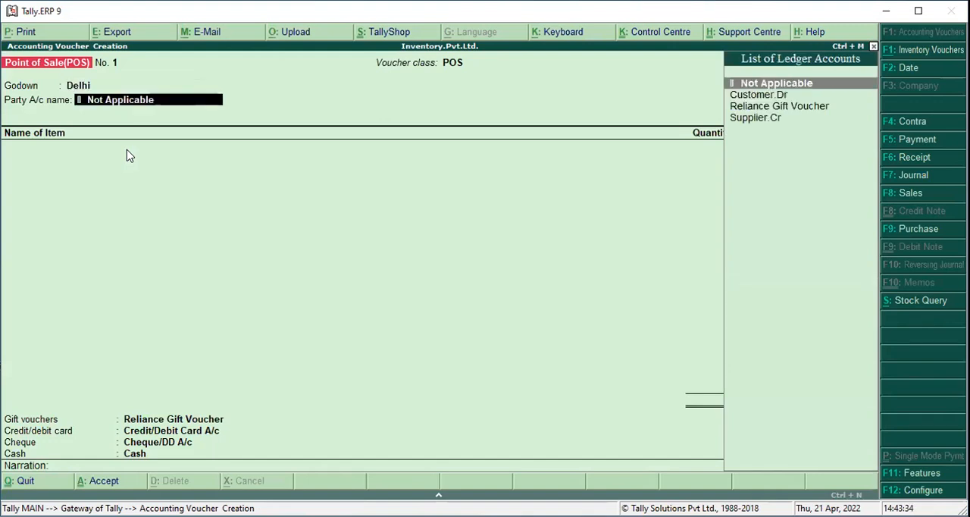
Set the party account to Customer.Dr and accept the default buyer's details
key("Down")
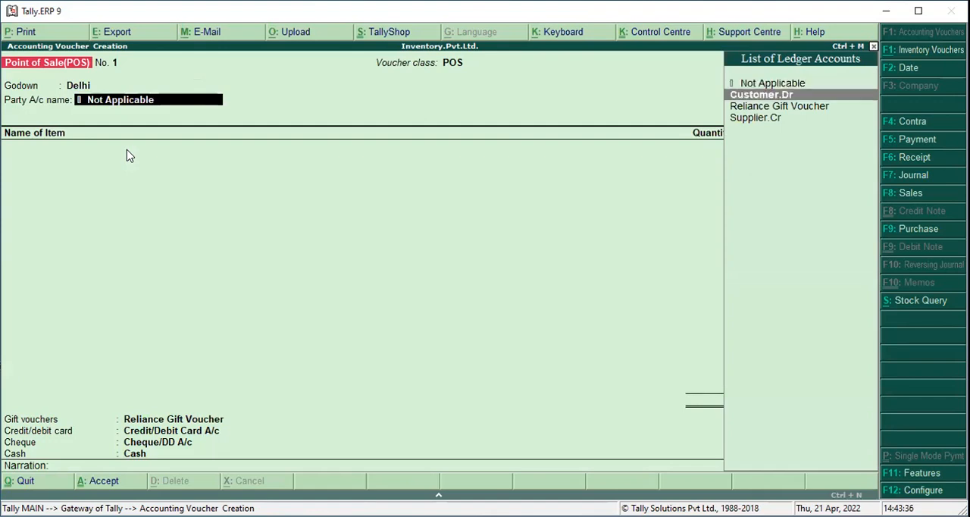
key("Return")
key("Return")
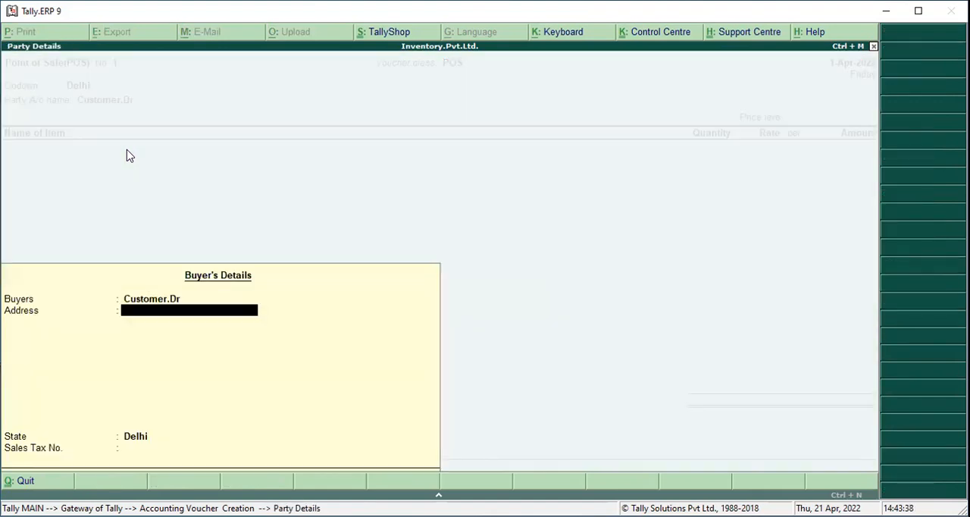
key("Return")
key("Return")
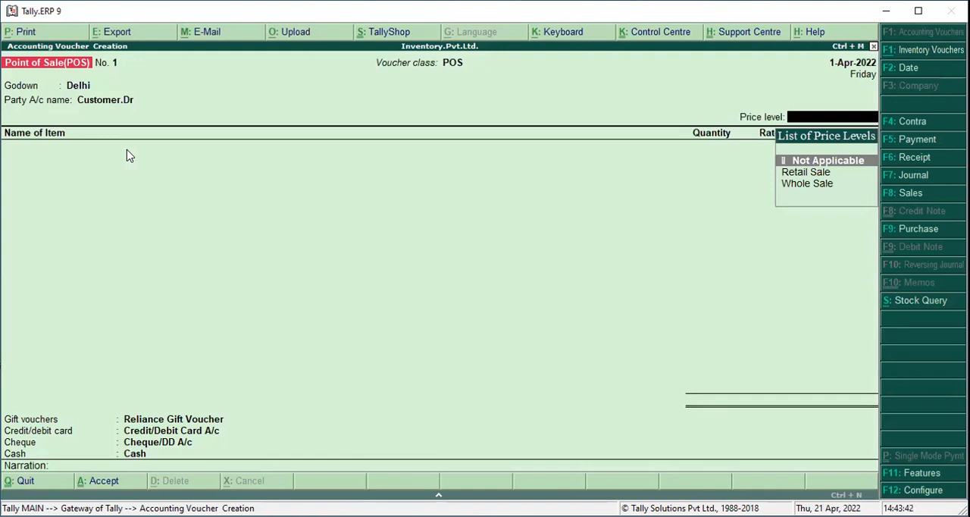
Apply the Retail Sale price level to the POS voucher
key("Down")
key("Up")
key("Down")
key("Down")
key("Up")
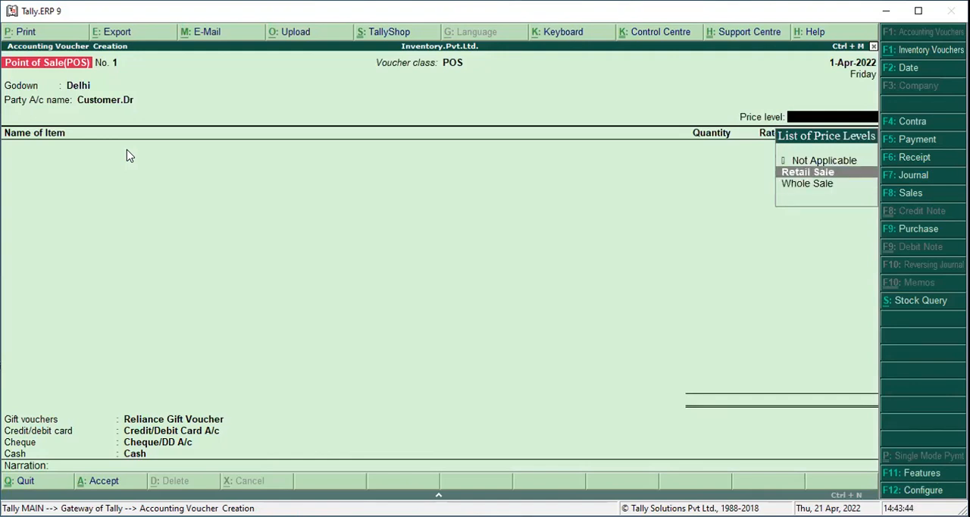
key("Return")
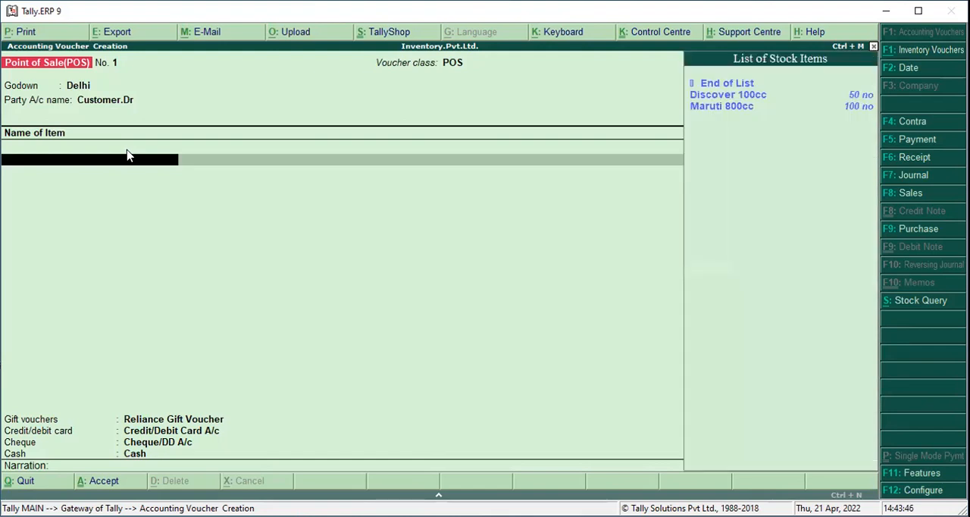
Add the stock item Discover 100cc to the sale with a quantity of 5
key("Down")
key("Down")
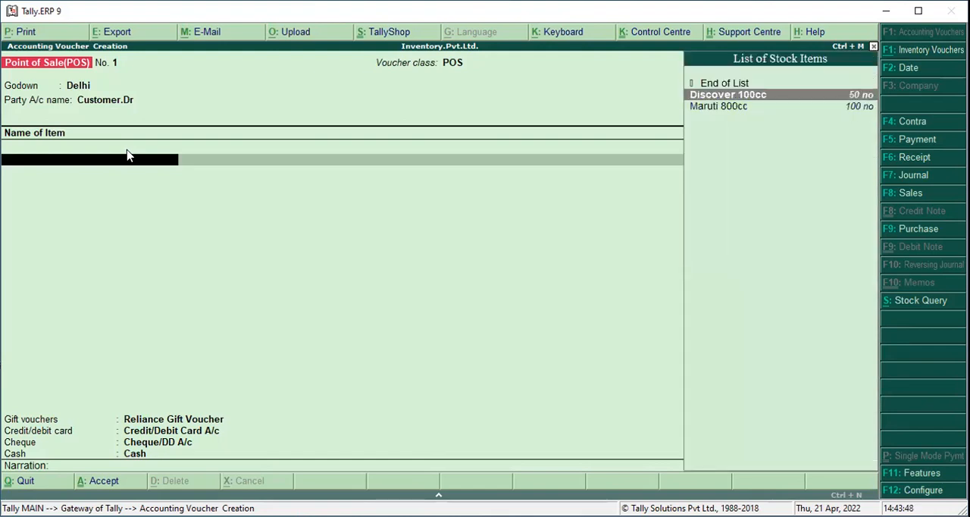
key("Return")
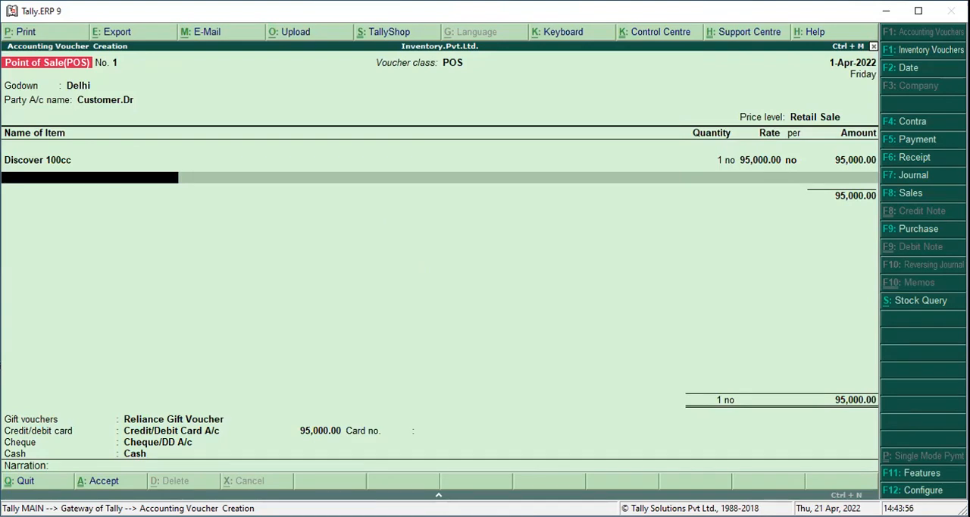
key("BackSpace")
type("5")
key("Return")
key("Return")
key("Return")
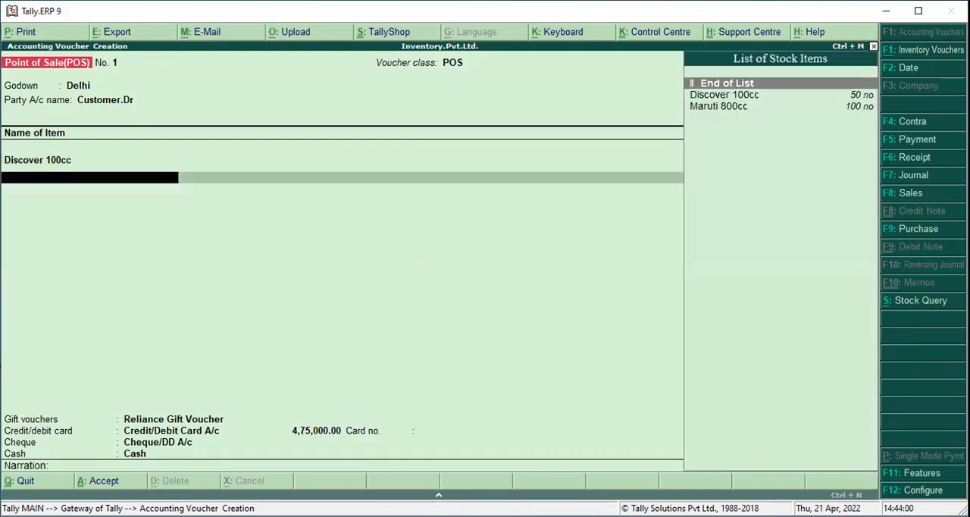
Add the stock item Maruti 800cc to the sale with a quantity of 12
key("Return")
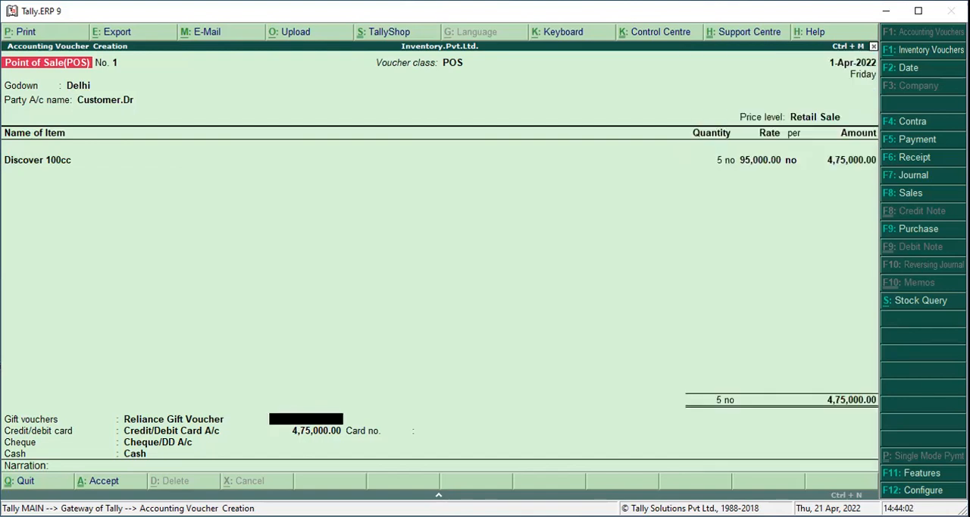
key("BackSpace")
key("Return")
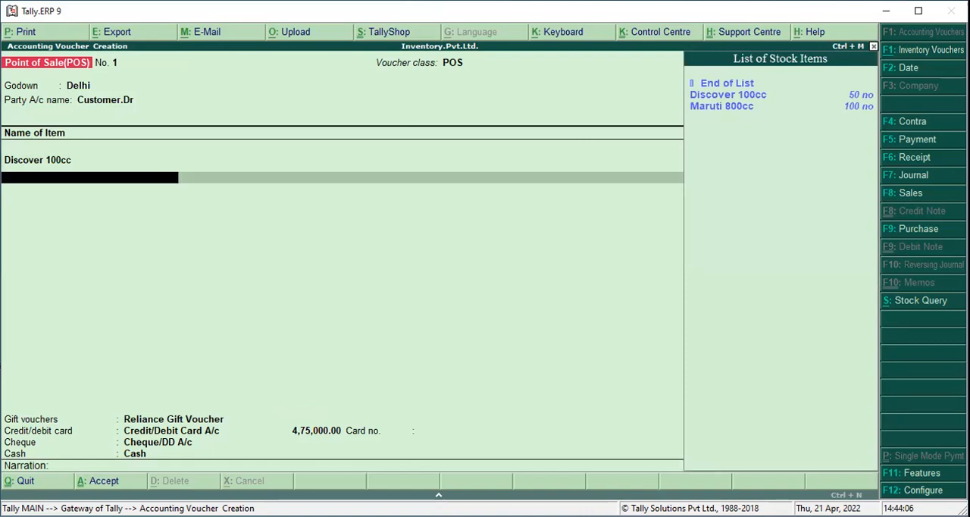
key("Down")
key("Down")
key("Return")
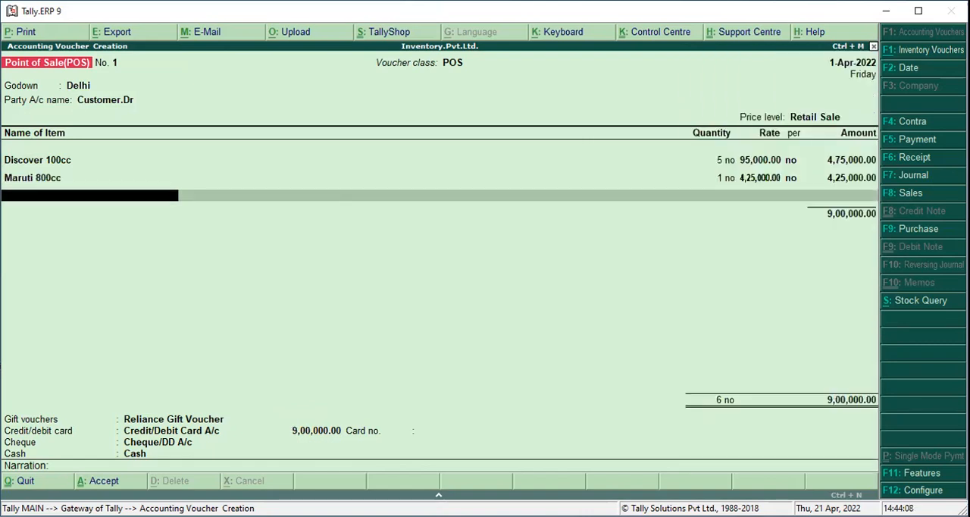
key("BackSpace")
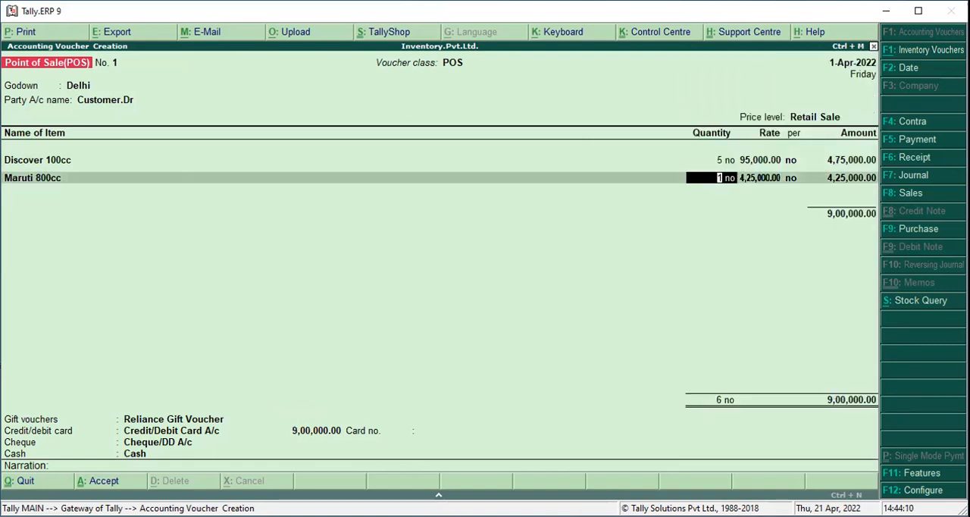
type("12")
key("Return")
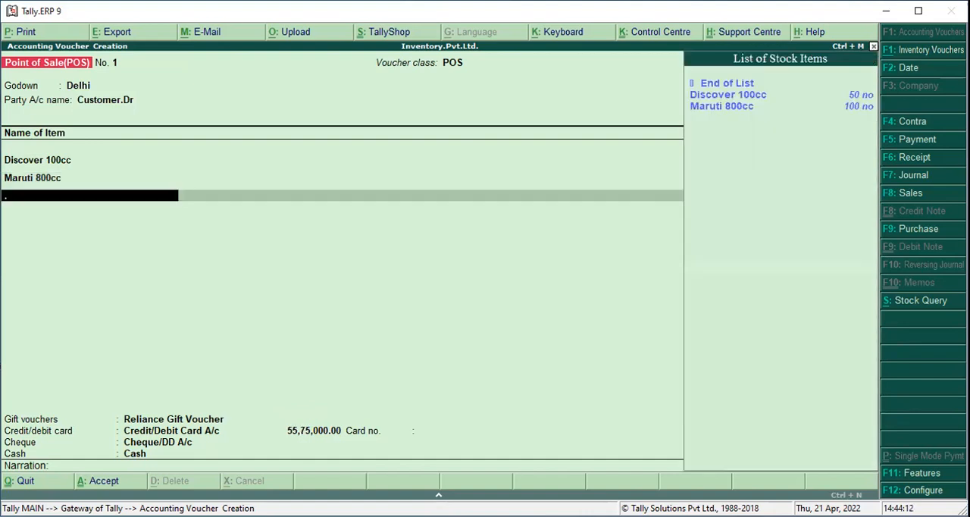
End the item list and set the Reliance Gift Voucher payment to 1,00,000
key("Up")
key("Up")
key("Up")
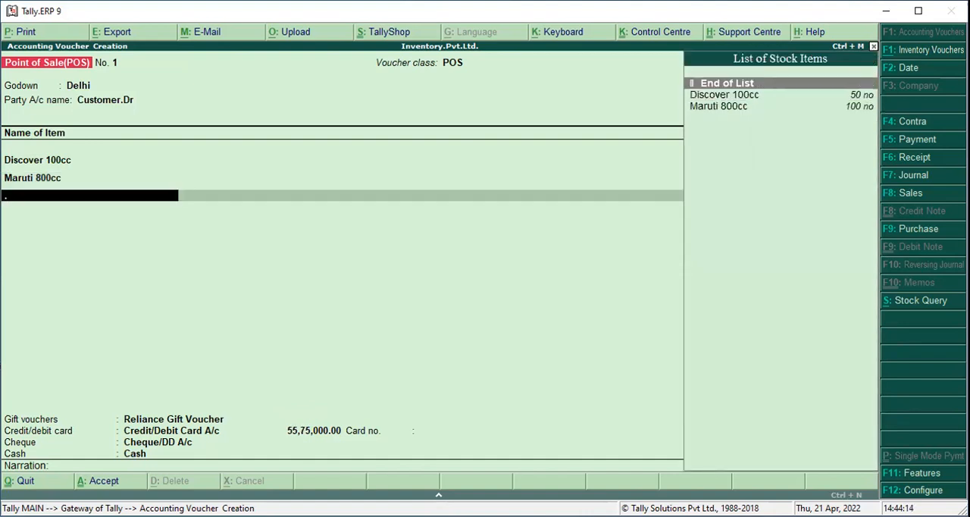
key("Return")
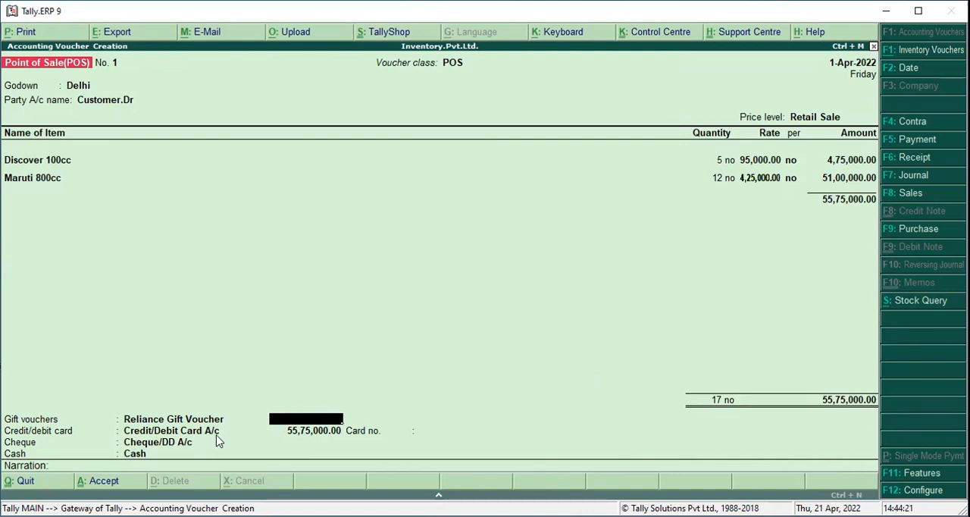
type("1000000")
key("BackSpace")
key("Return")
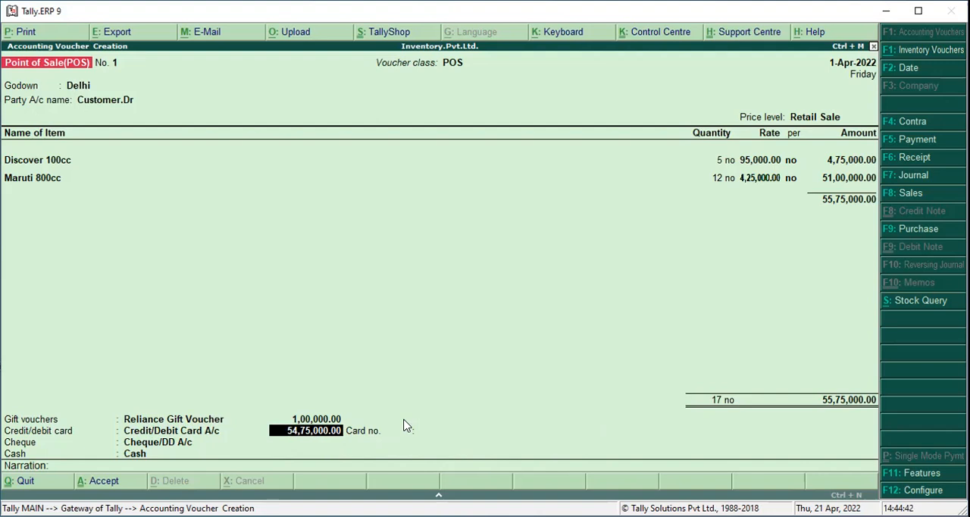
Set the credit/debit card payment to 4,00,000 and enter the card number
type("4,00,000")
key("Return")
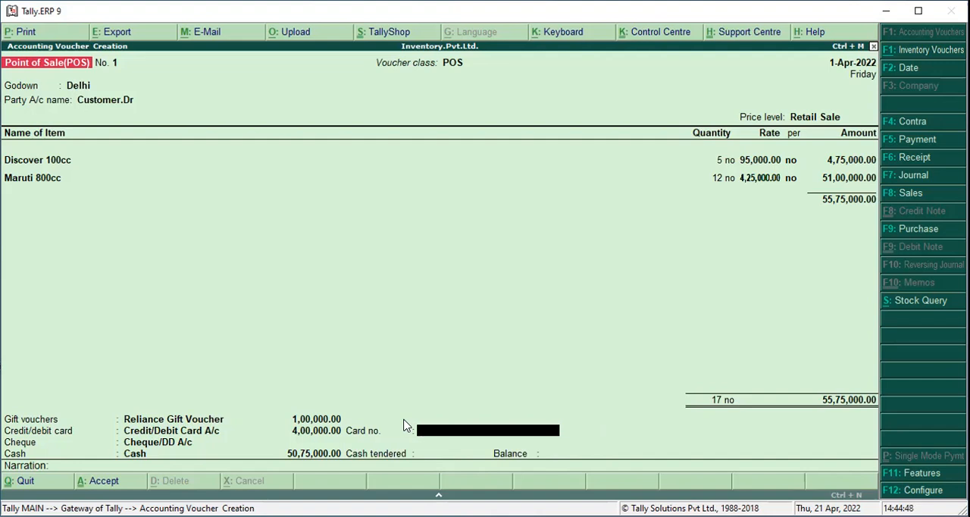
type("958554555")
key("Return")
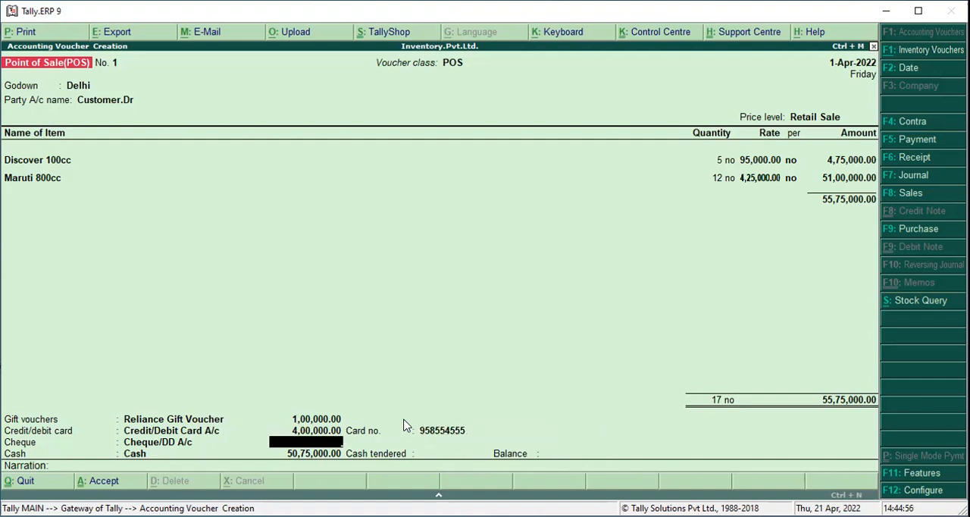
type("5,00,00,")
type("00")
type("0")
key("Return")
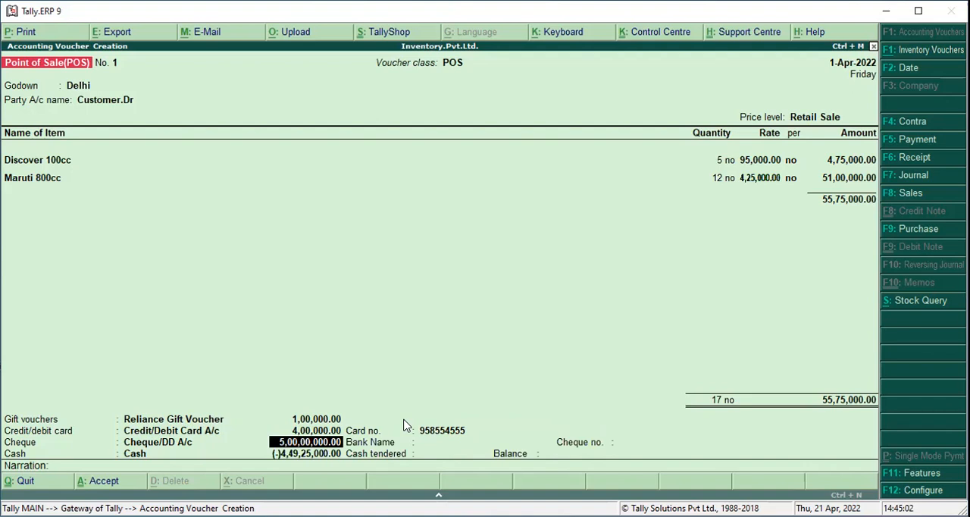
Set the Cheque/DD A/c payment to 50,00,000
key("BackSpace")
key("Return")
type("50,00,0")
type("00")
key("Return")
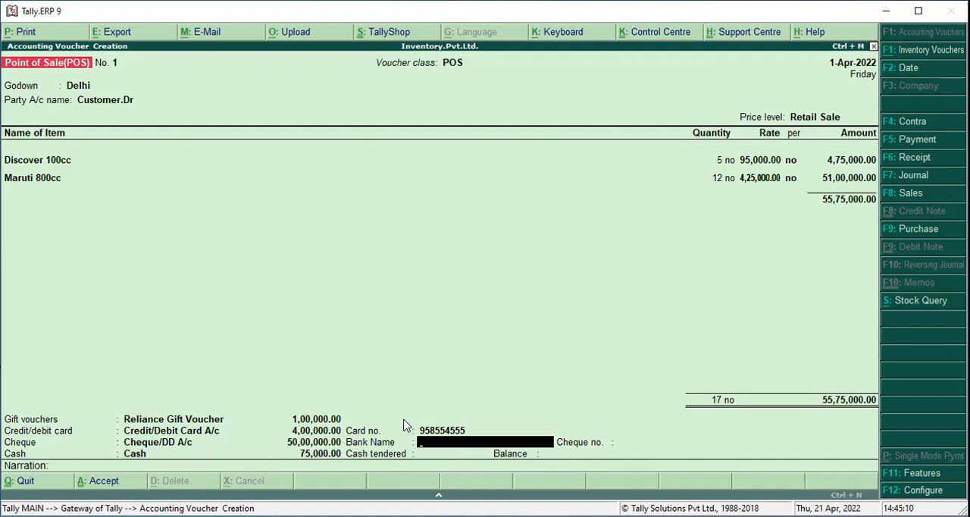
Enter Sbi A/c as the bank name for the cheque and fill in the cheque number
type("Sbi A/c")
key("Return")
type("564665")
key("Return")
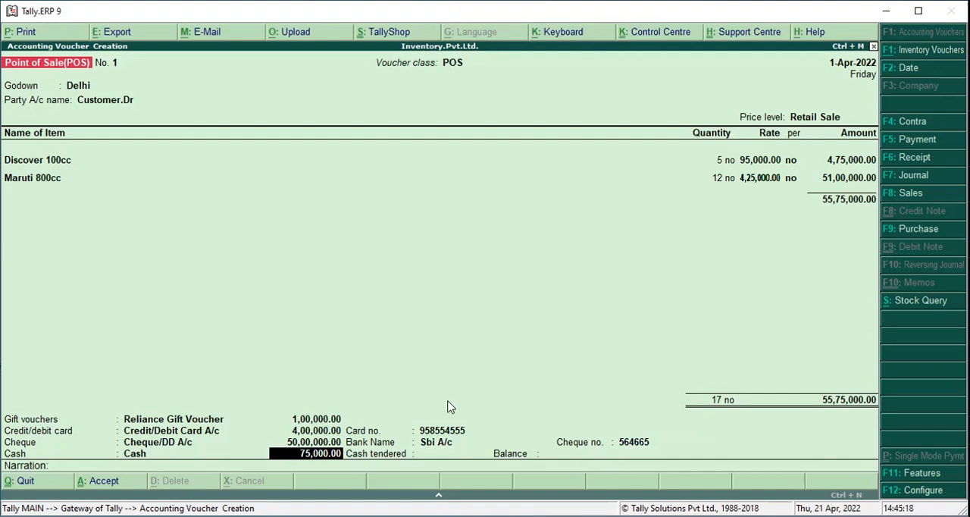
Enter 75,000 as the cash tendered and save the POS voucher without narration
key("Return")
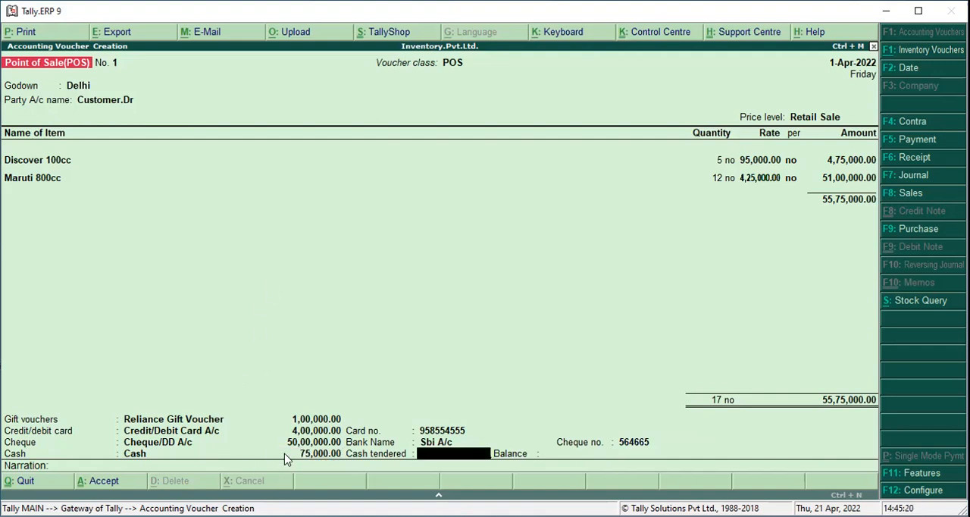
type("75000")
key("Return")
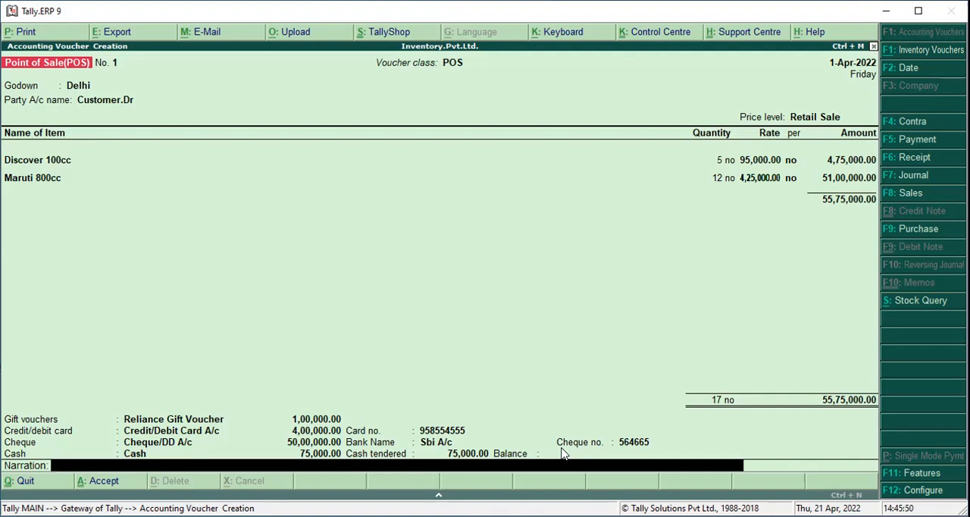
key("Return")
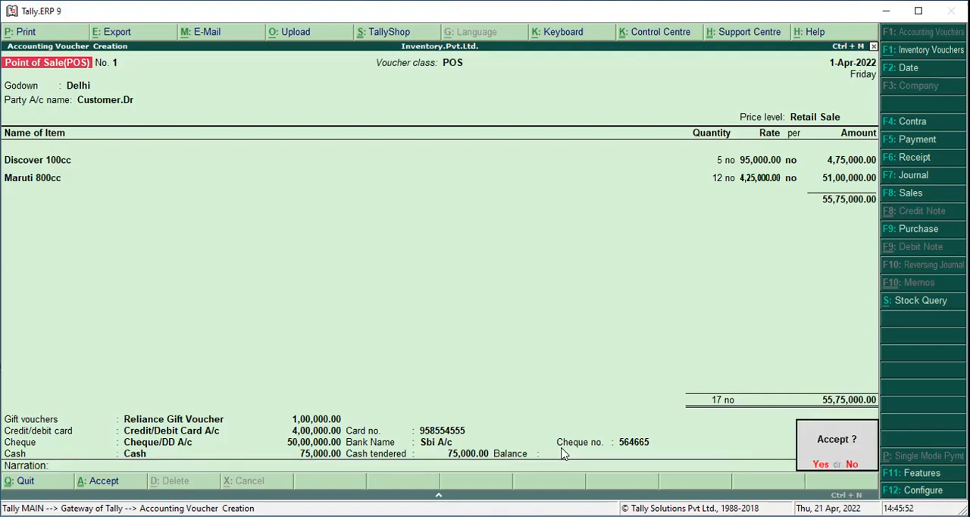
key("Return")
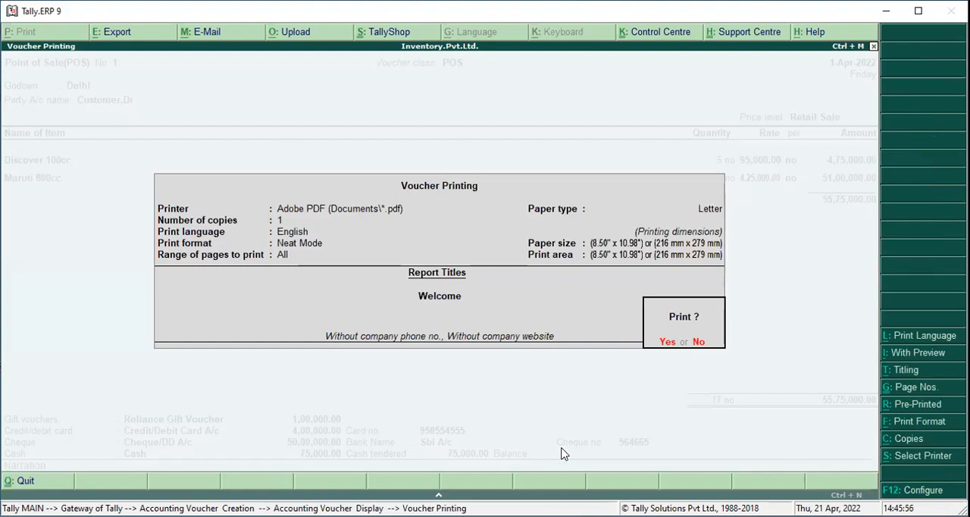
Print the POS voucher to PDF and save it on the Desktop as Accounting Voucher Display
key("Return")
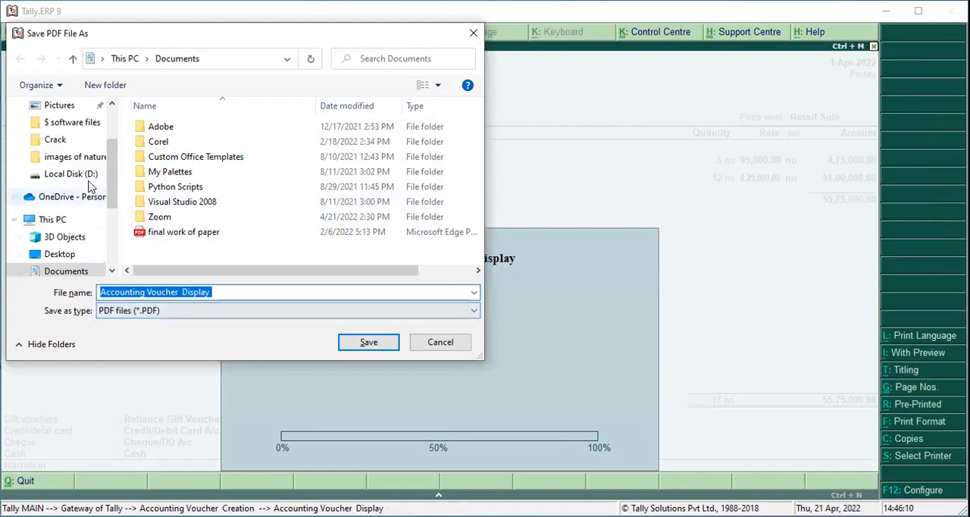
scroll(105, 117, "up", 2)
left_click(80, 136)
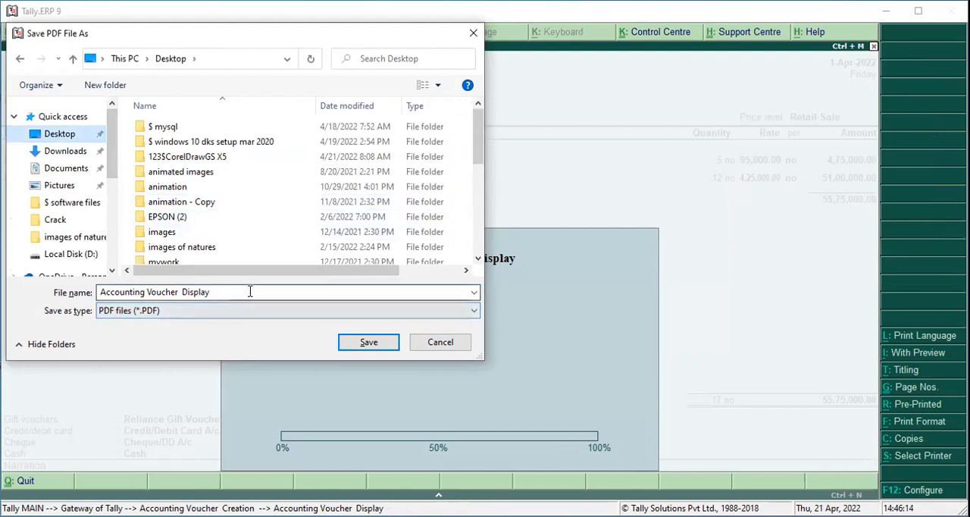
left_click(368, 342)
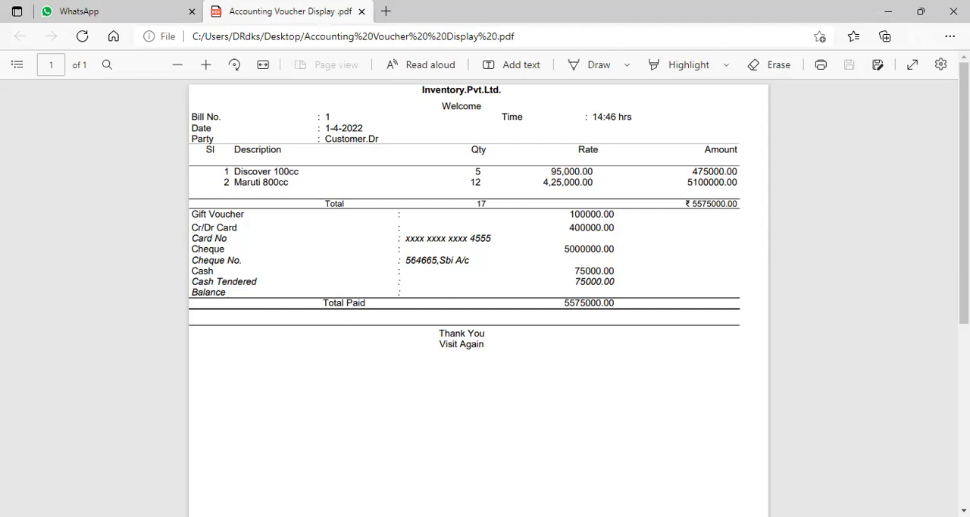
Switch back to Tally.ERP 9 from the PDF bill and quit the voucher entry screen
key("alt+Tab")
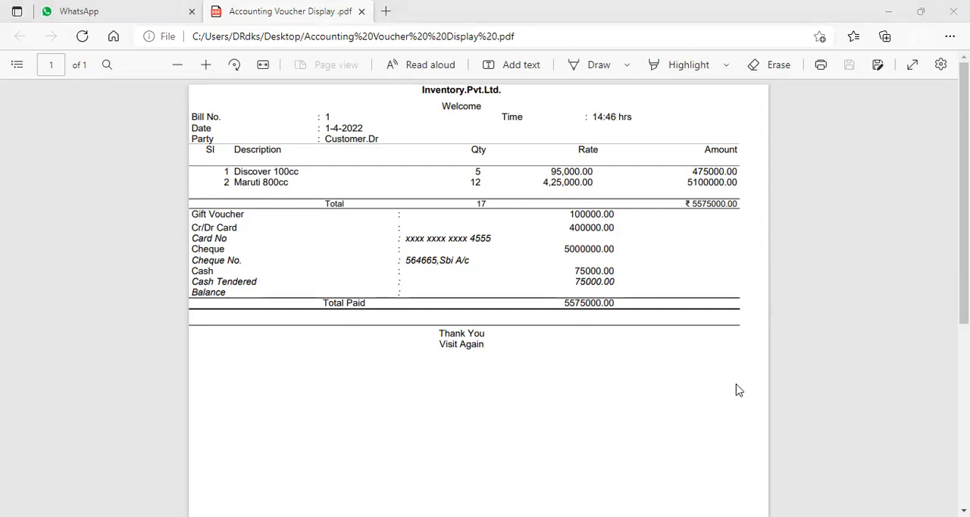
key("alt+Tab")
key("Escape")
key("y")
Examine the closing quantities and values of the Automobiles items in the detailed Stock Summary, and close the report
key("Down")
key("Down")
key("Down")
key("Down")
key("Down")
key("Down")
key("Down")
key("Down")
key("Up")
key("Up")
key("Up")
key("Down")
key("Return")
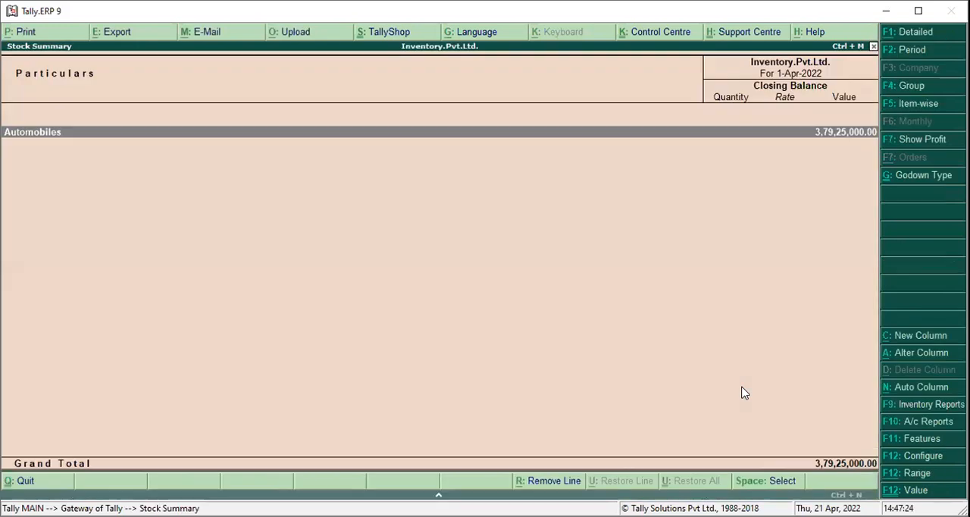
key("alt+F1")
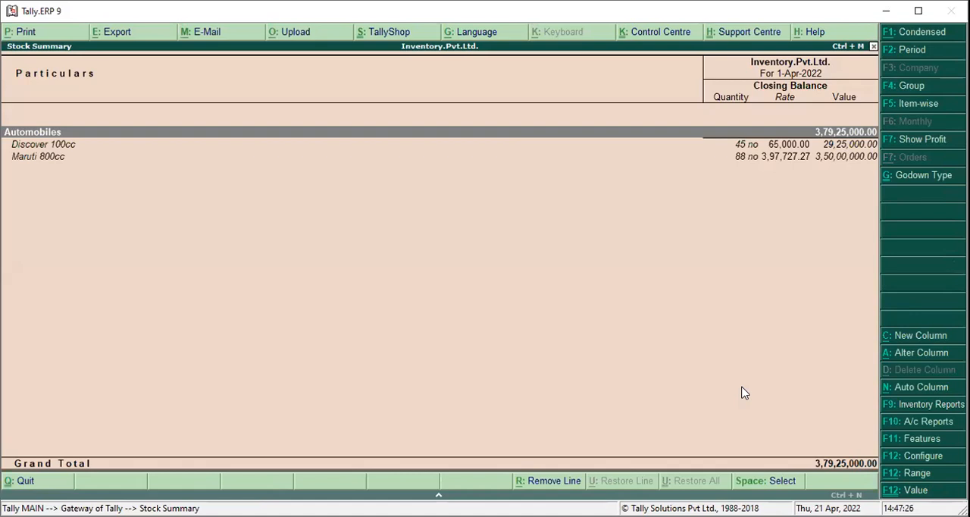
key("Down")
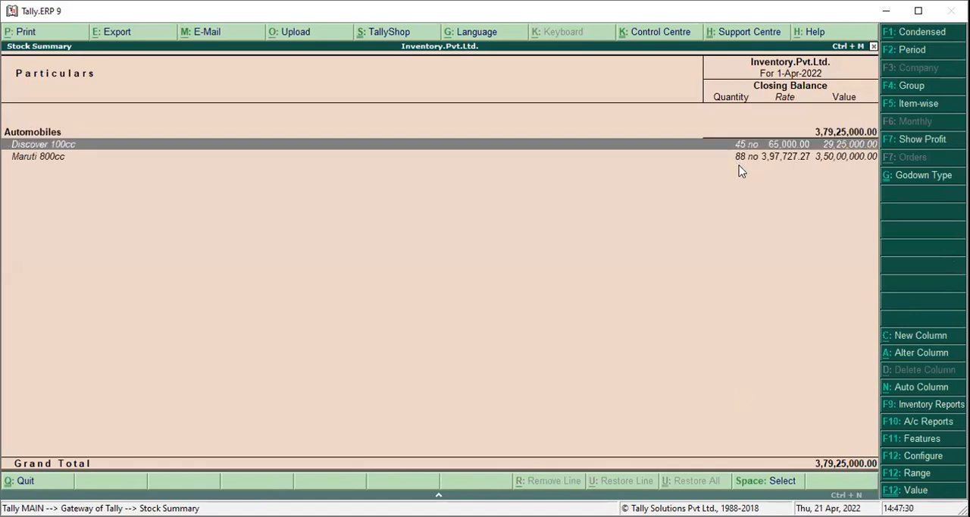
key("Escape")
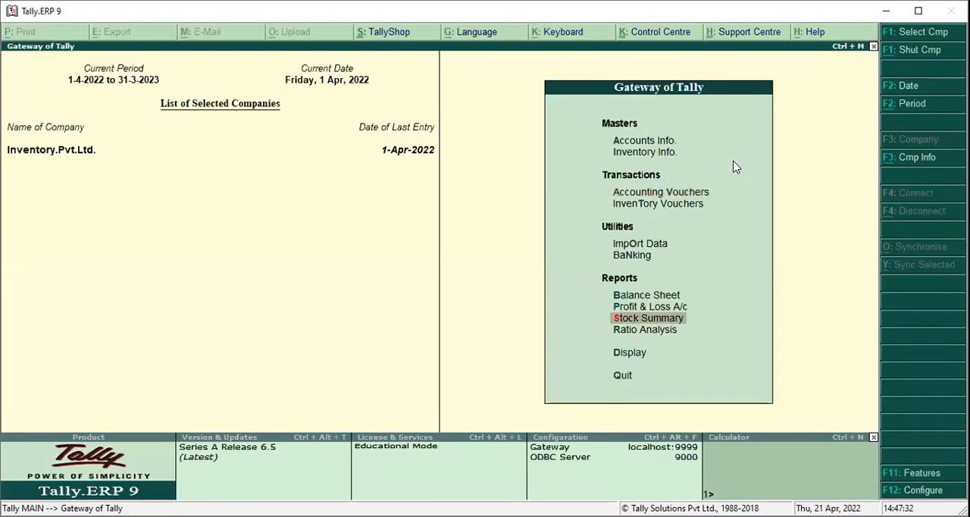
Check the gross and nett profit in the detailed Profit & Loss A/c, and close the report
key("Up")
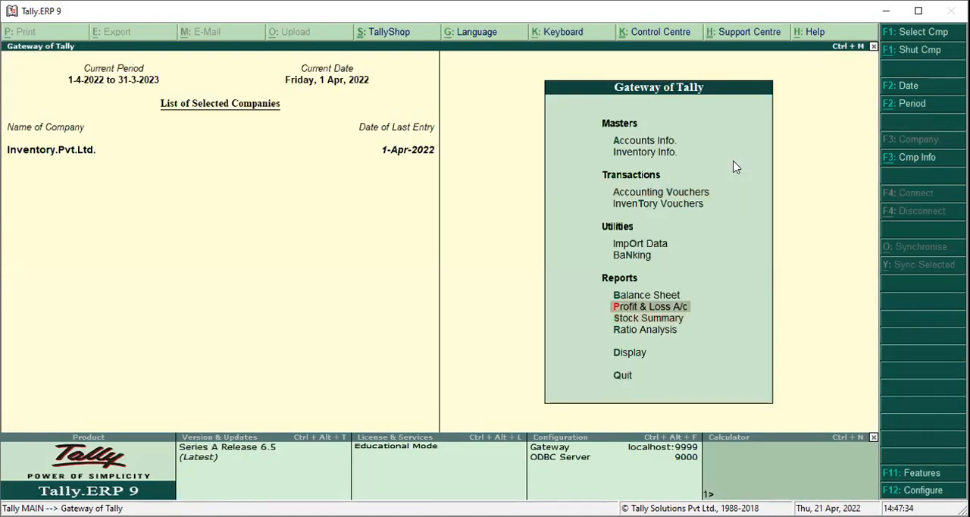
key("Return")
key("alt+F1")
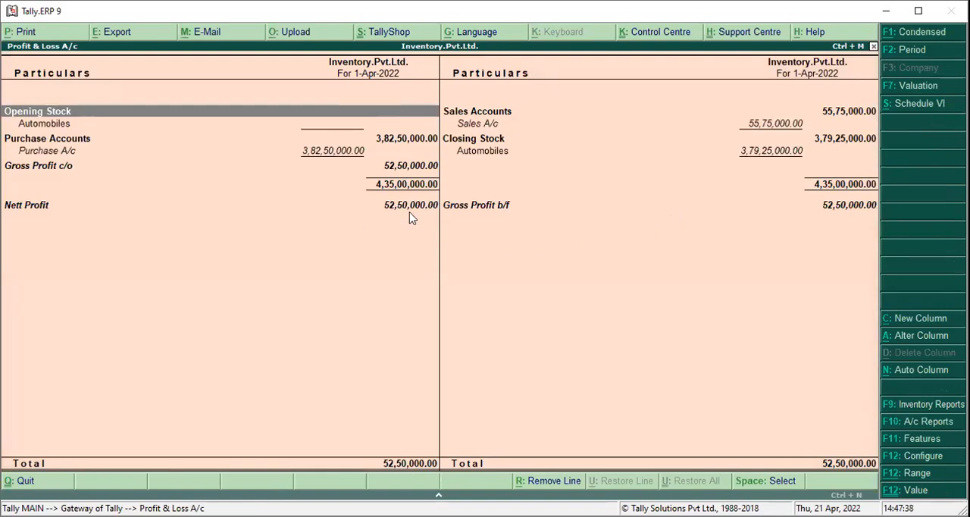
key("Escape")
Review liabilities and assets in the detailed Balance Sheet, and close the report
key("Up")
key("Return")
key("alt+F1")
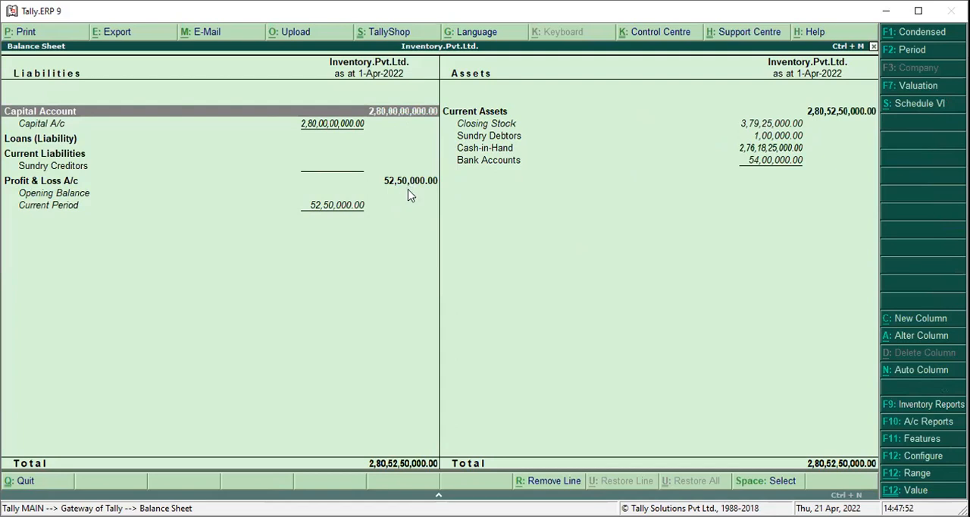
key("Escape")
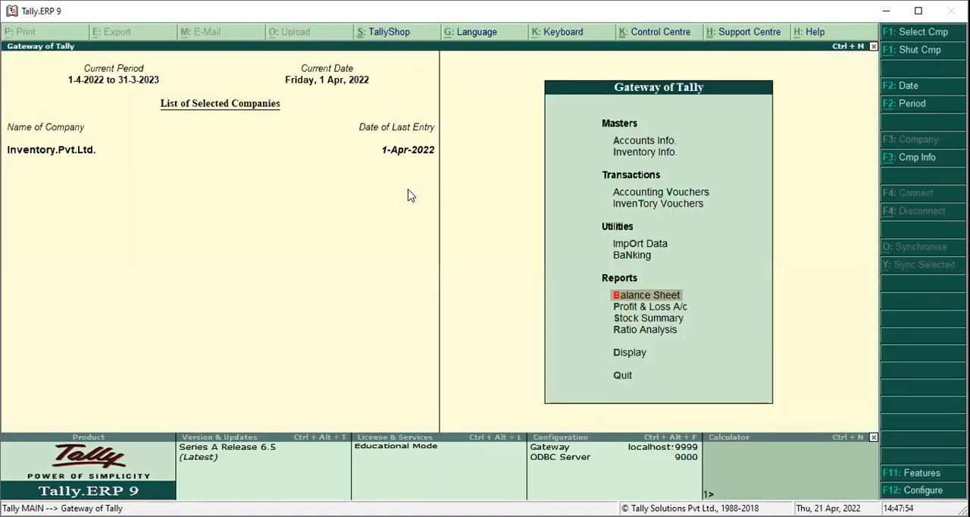
Display the Day Book for 1-Apr-2022 in detailed view to review the ledger entries of each voucher
key("Down")
key("Down")
key("Down")
key("Down")
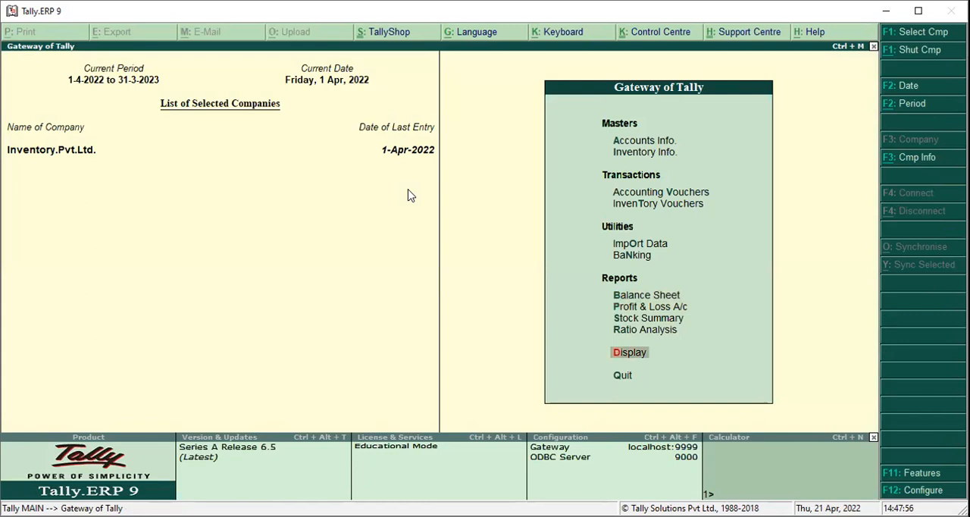
key("Return")
key("Down")
key("Return")
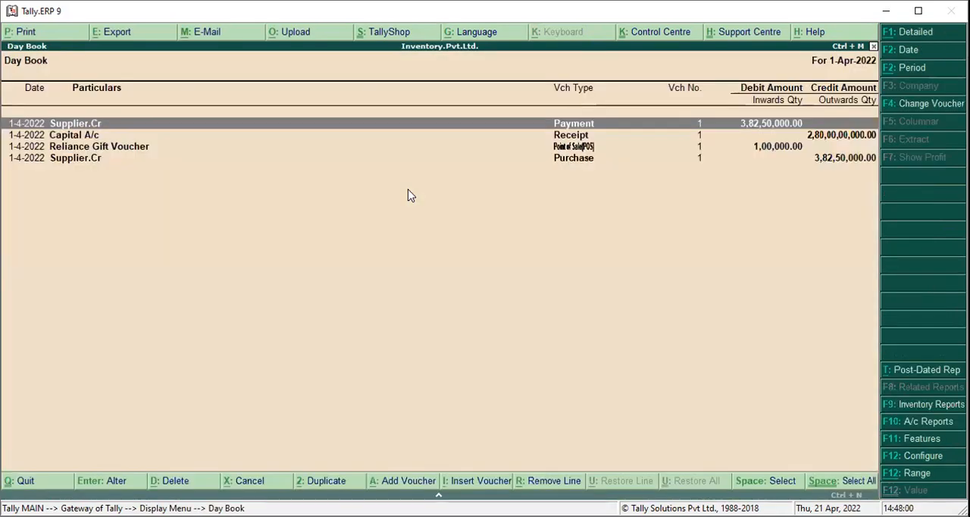
key("alt+F1")
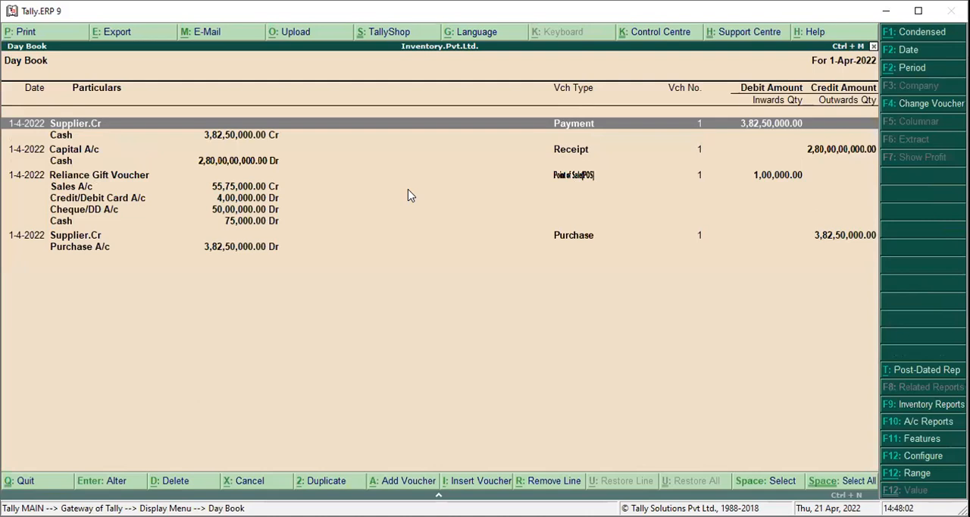
Open the Point of Sale(POS) voucher from the Day Book to inspect its items and payments, and quit without altering it
key("Down")
key("Down")
key("Down")
key("Down")
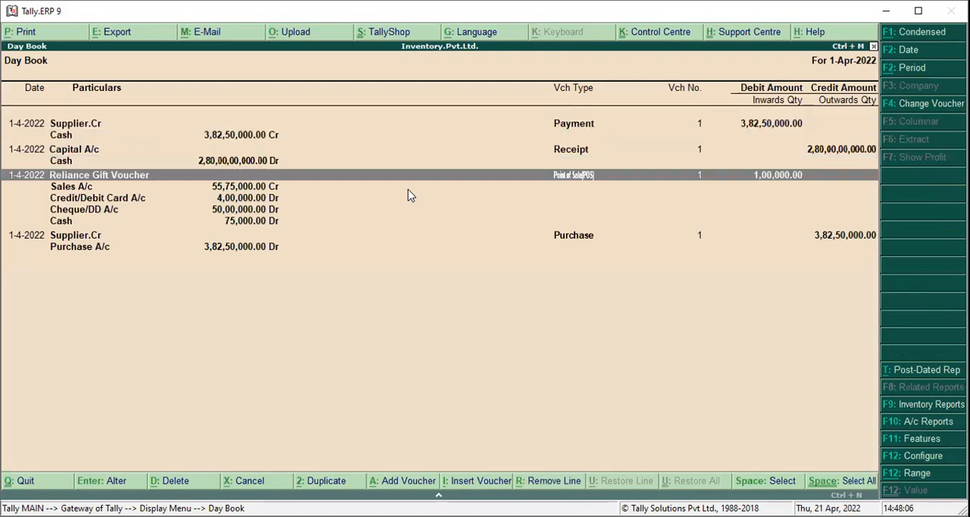
key("Return")
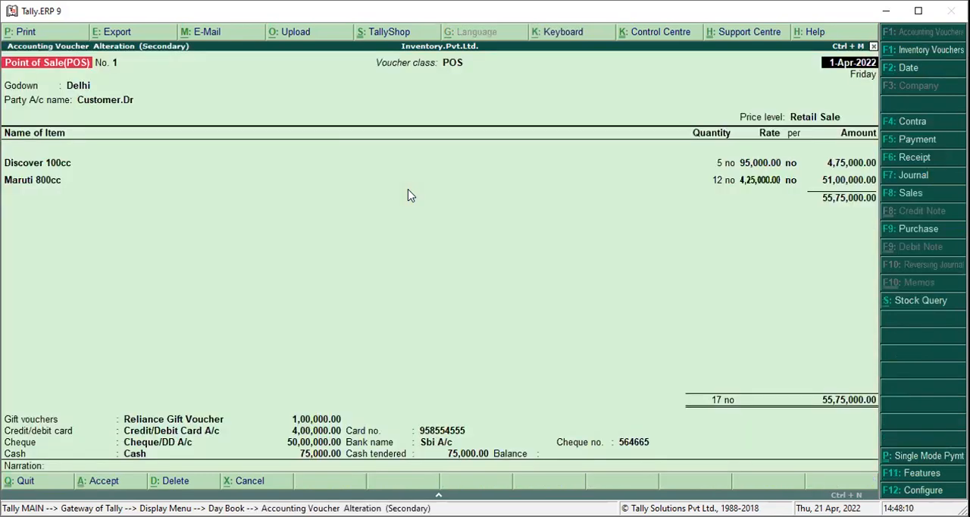
key("Escape")
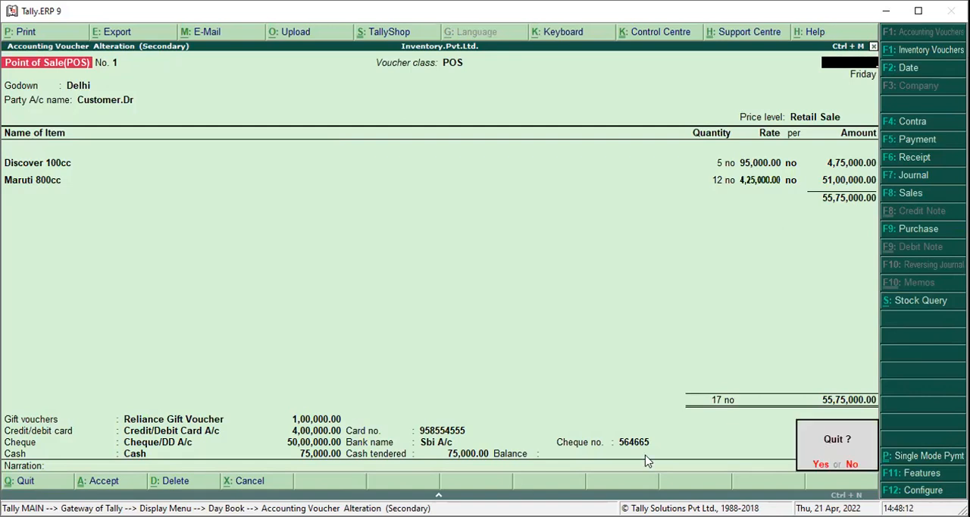
key("Return")
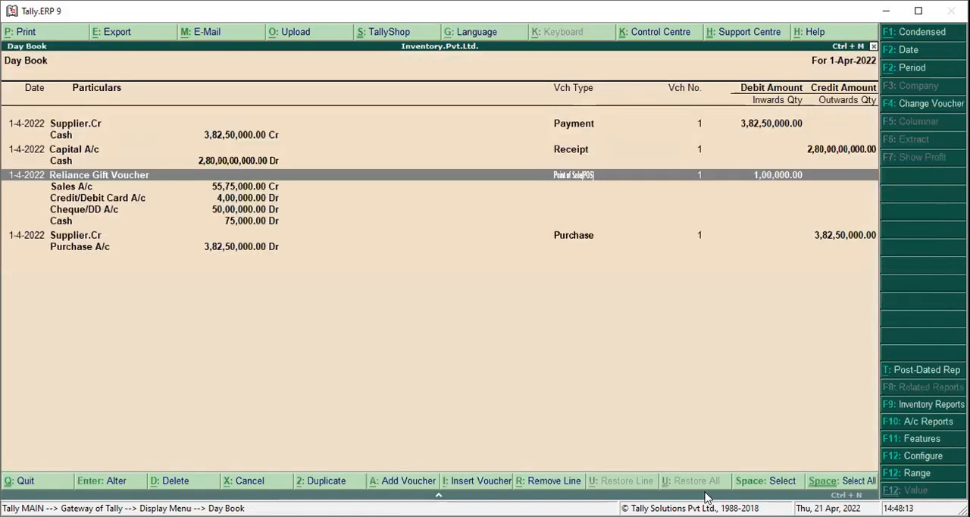